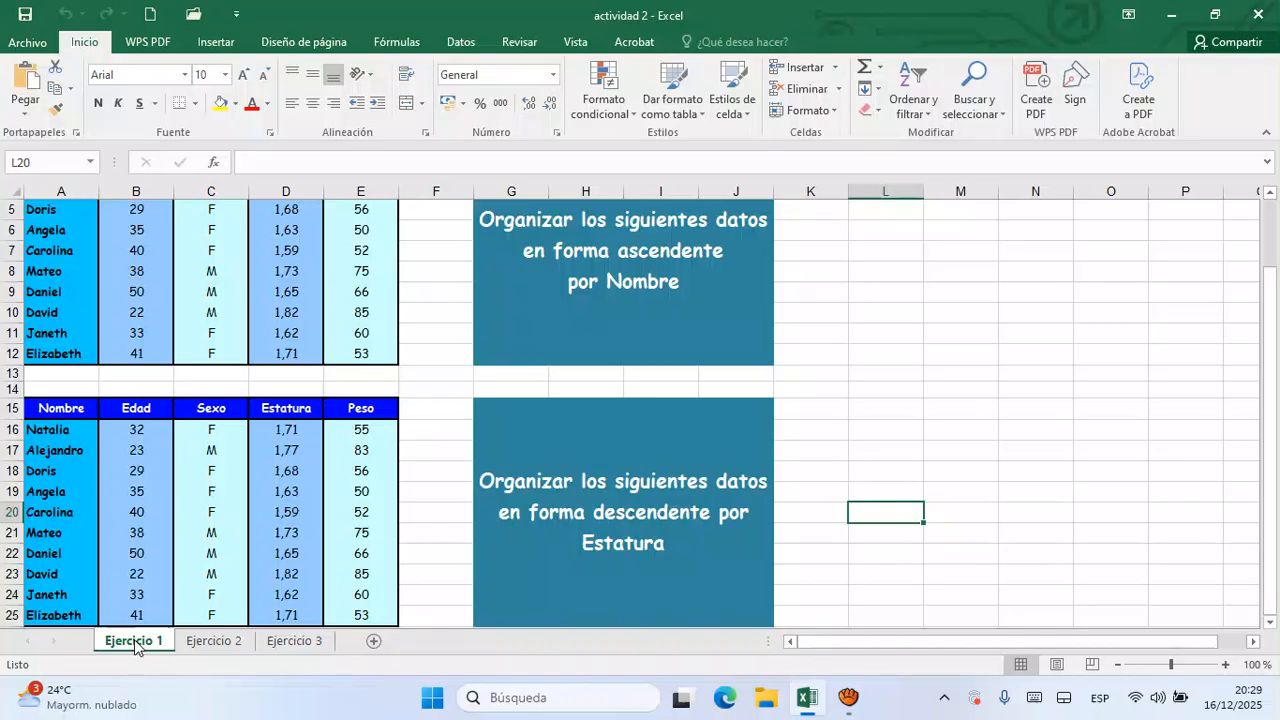
- Look over the Ejercicio 2 and Ejercicio 3 sheets and return to Ejercicio 1
{"action": "left_click", "coordinate": [214, 643]}
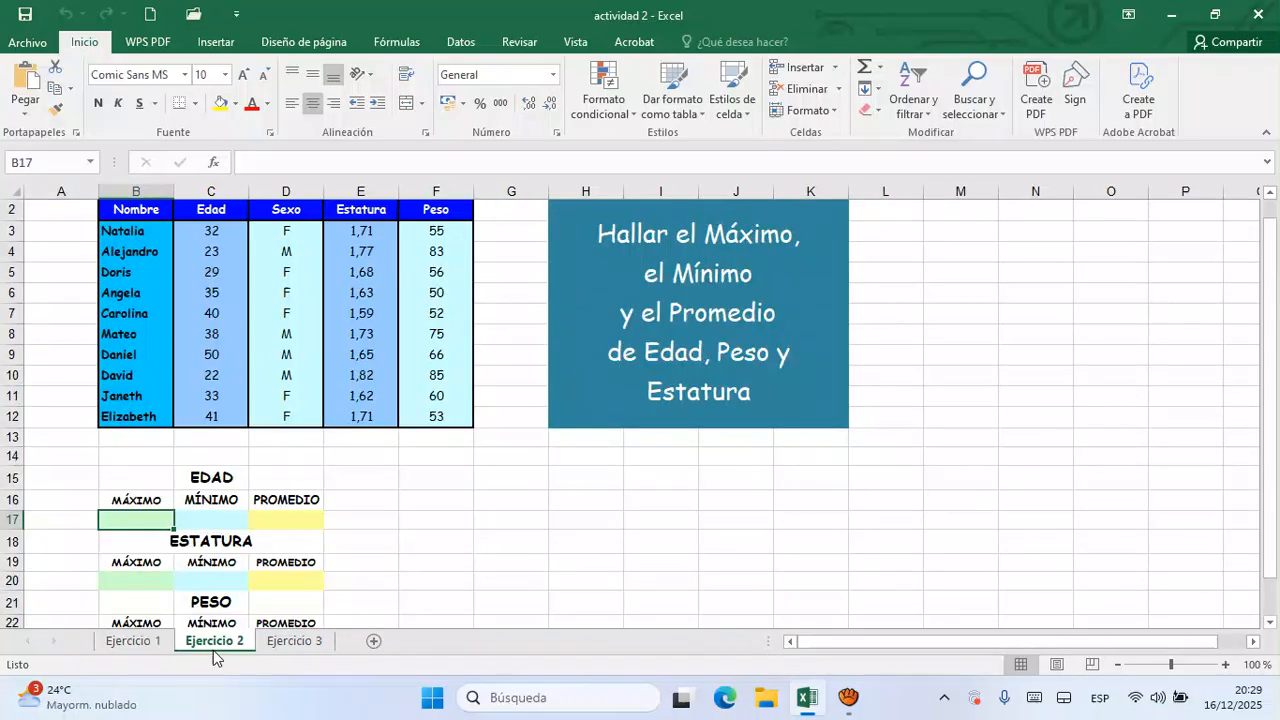
{"action": "left_click", "coordinate": [298, 645]}
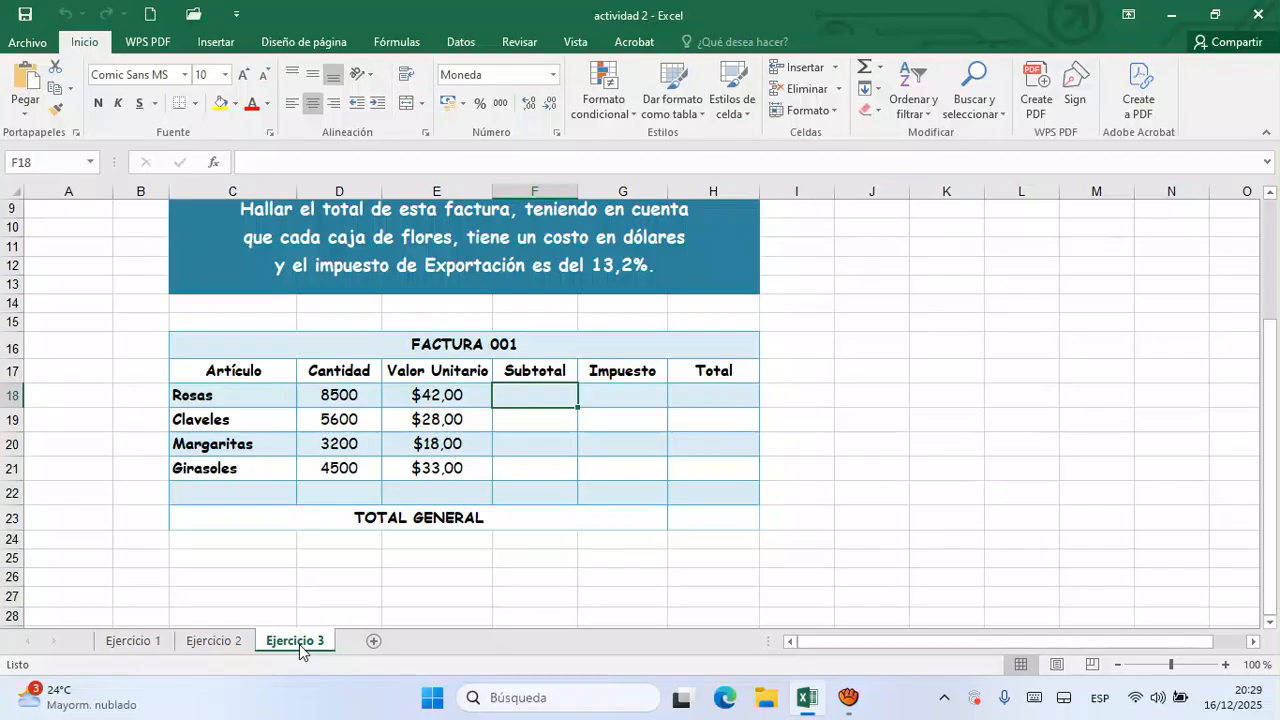
{"action": "left_click", "coordinate": [134, 641]}
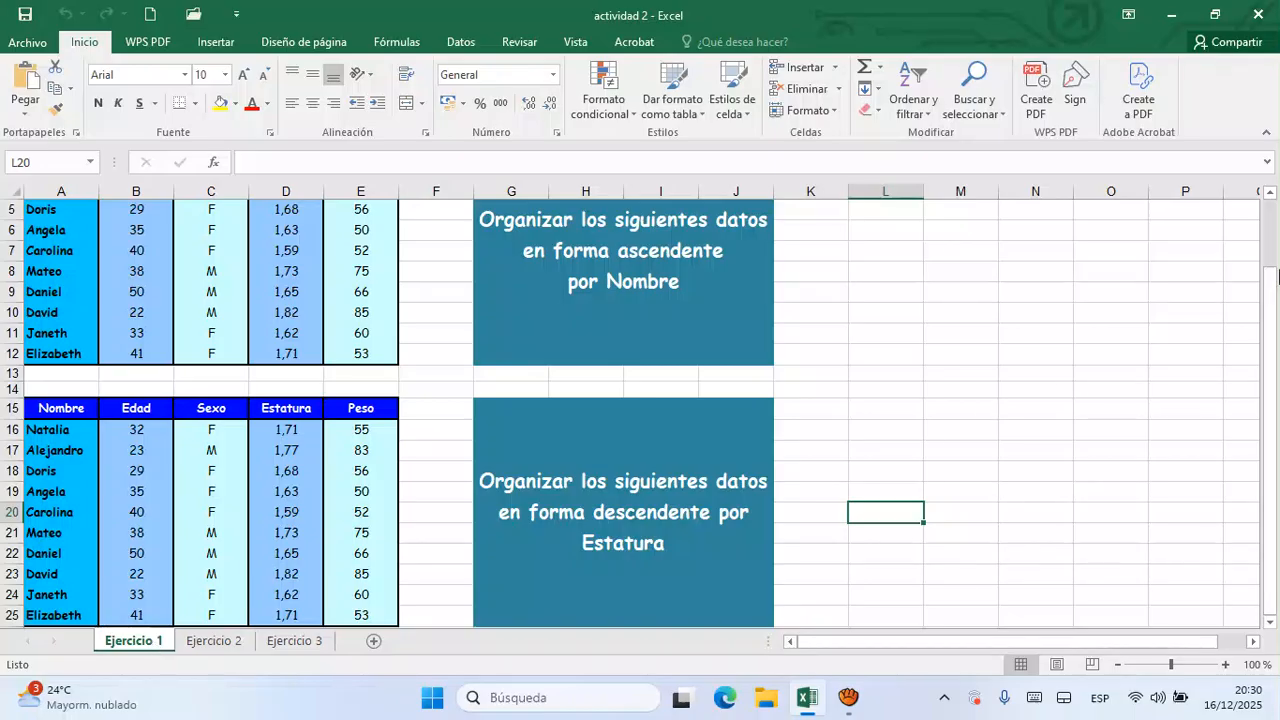
- Sort the first table by Nombre from A to Z, using A3:A12 and expanding the selection to the adjacent columns
{"action": "left_click_drag", "start_coordinate": [1273, 325], "coordinate": [1270, 278]}
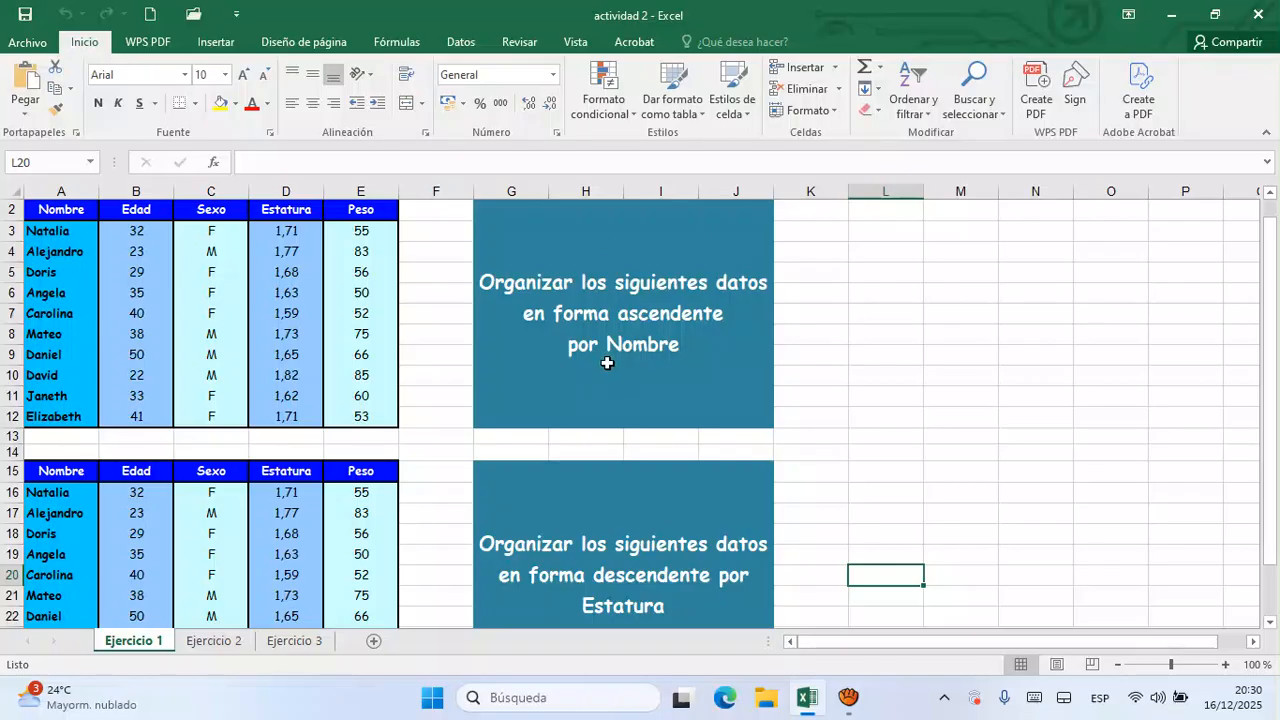
{"action": "left_click", "coordinate": [76, 234]}
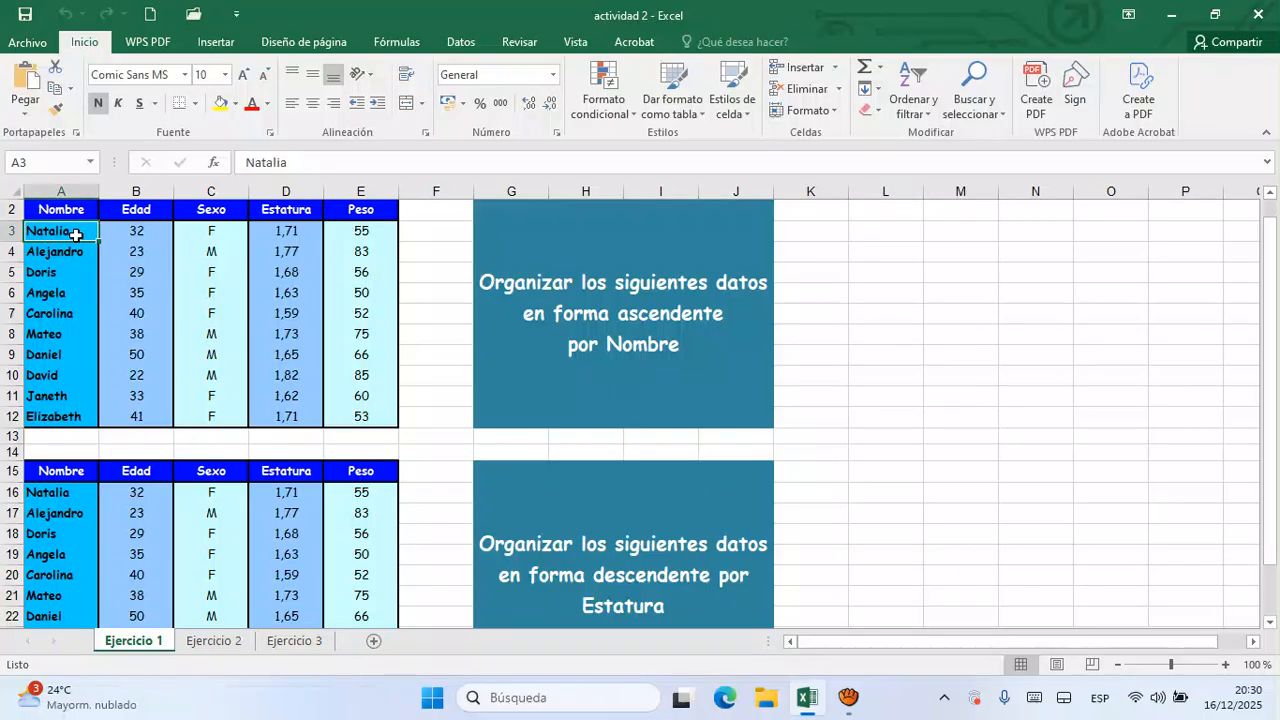
{"action": "key", "text": "shift+Down"}
{"action": "key", "text": "shift+Down"}
{"action": "key", "text": "shift+Down"}
{"action": "key", "text": "shift+Down"}
{"action": "key", "text": "shift+Down"}
{"action": "key", "text": "shift+Down"}
{"action": "key", "text": "shift+Down"}
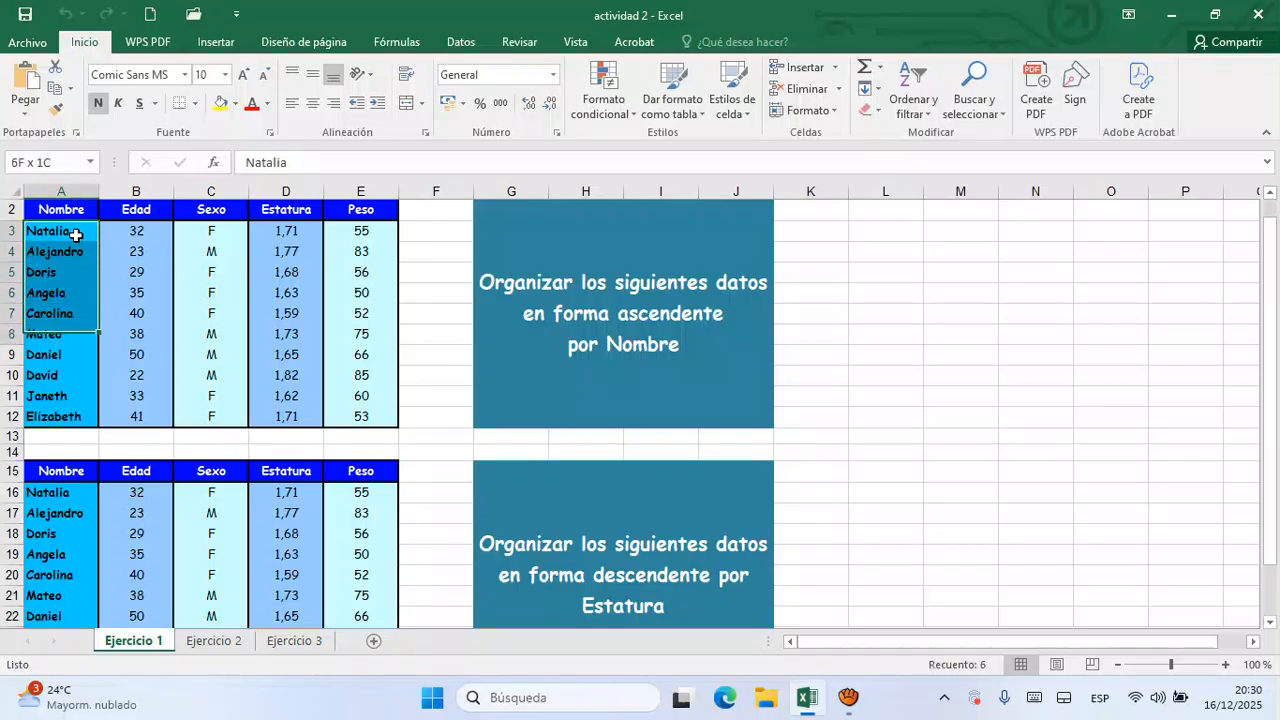
{"action": "key", "text": "shift+Down"}
{"action": "key", "text": "shift+Down"}
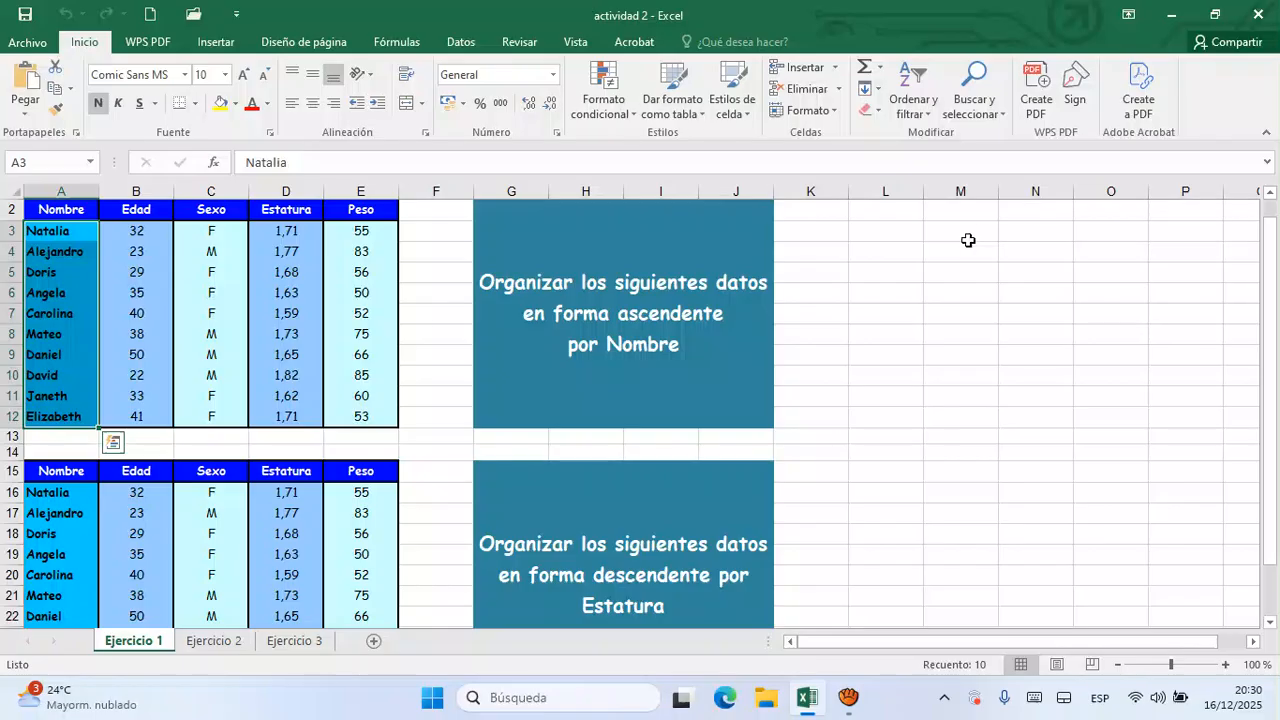
{"action": "left_click", "coordinate": [929, 120]}
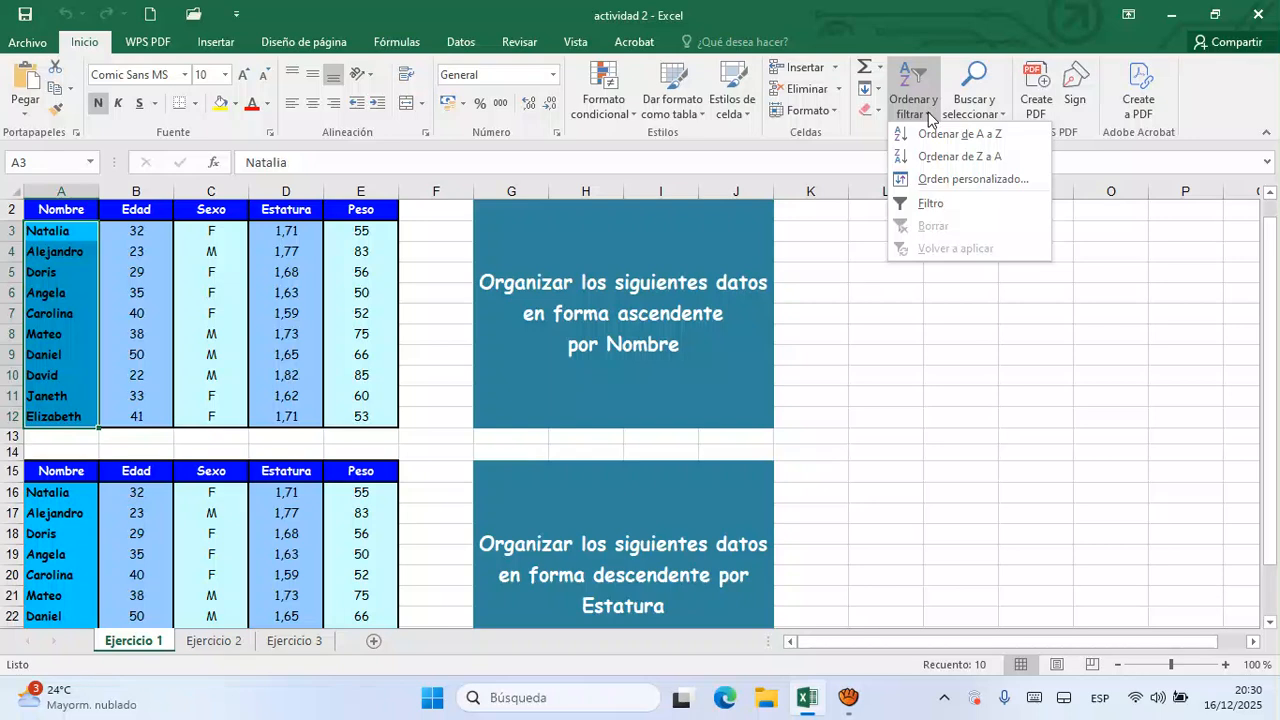
{"action": "left_click", "coordinate": [931, 134]}
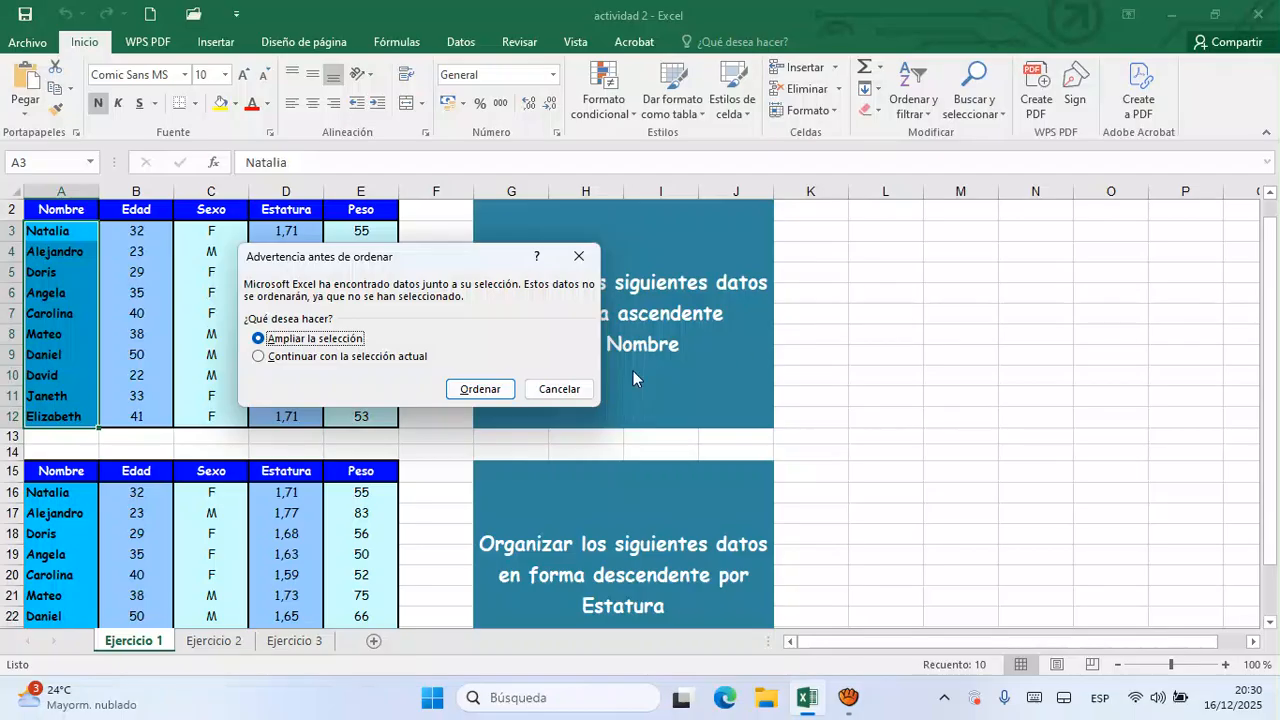
{"action": "left_click", "coordinate": [481, 391]}
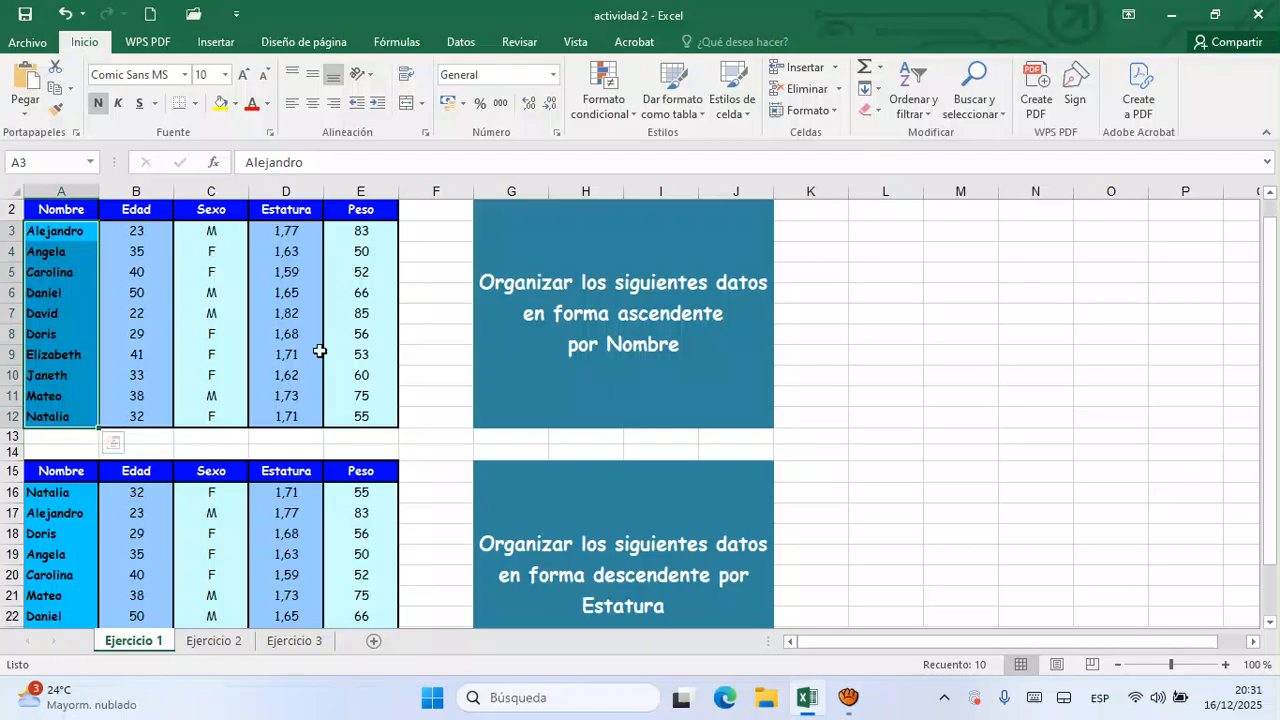
- Sort the second table by Estatura from largest to smallest, using D16:D25 and expanding the selection to the adjacent columns
{"action": "left_click_drag", "start_coordinate": [1272, 277], "coordinate": [1272, 322]}
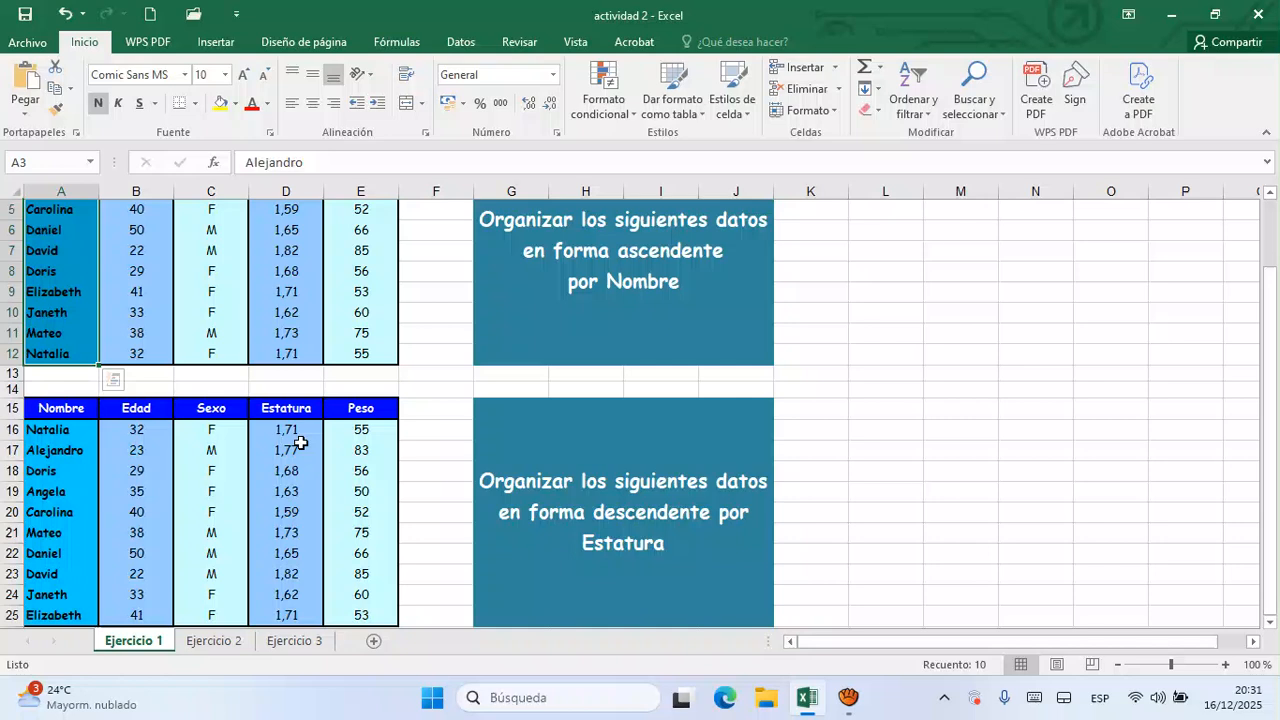
{"action": "left_click", "coordinate": [301, 435]}
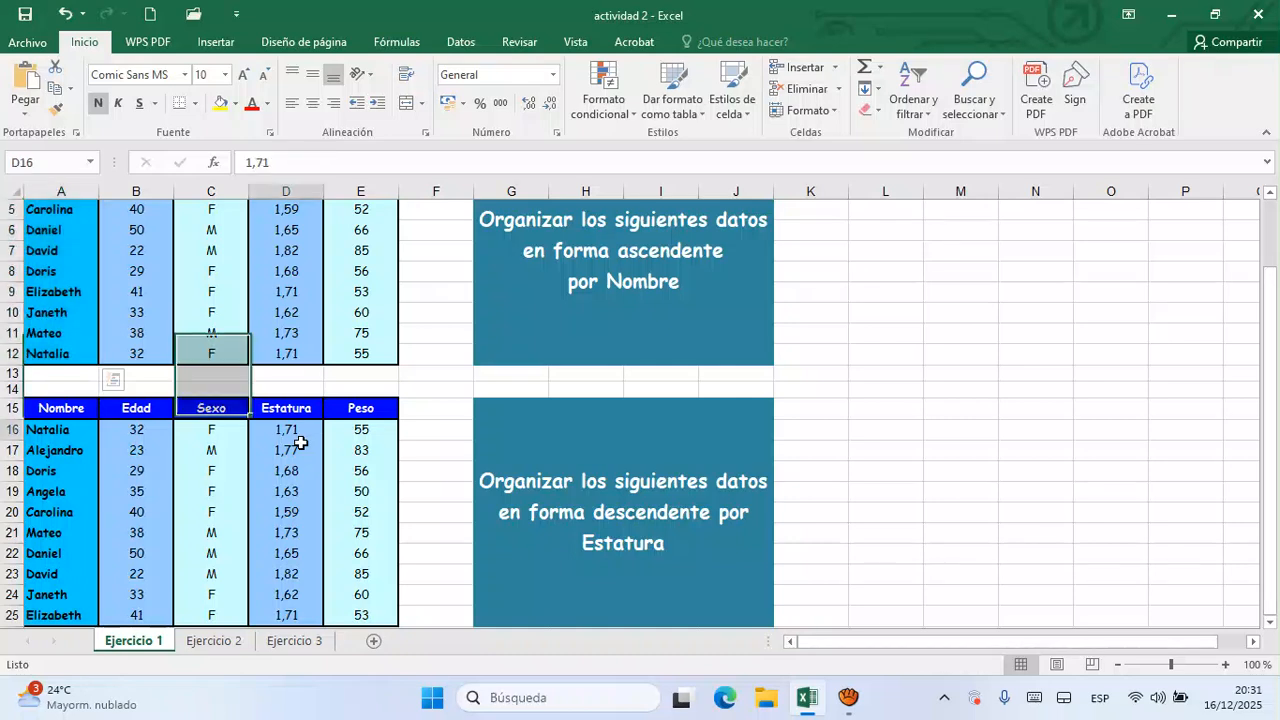
{"action": "left_click_drag", "start_coordinate": [304, 435], "coordinate": [296, 613]}
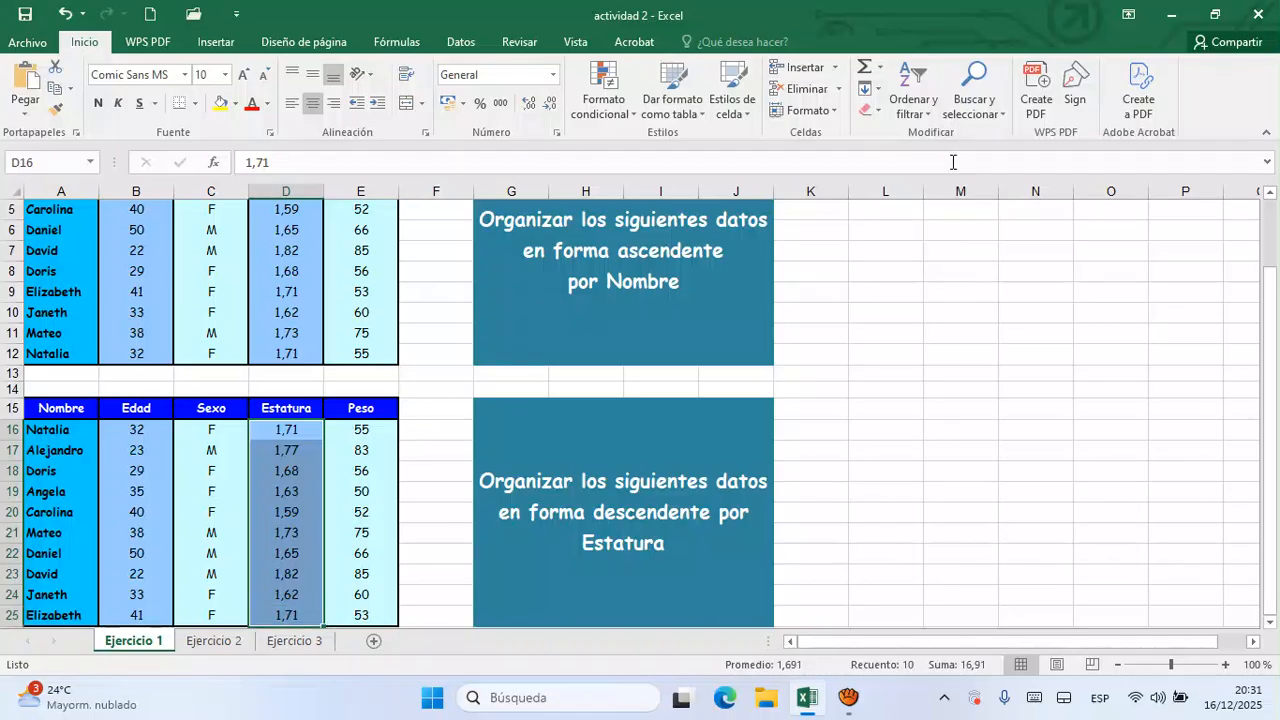
{"action": "left_click", "coordinate": [925, 119]}
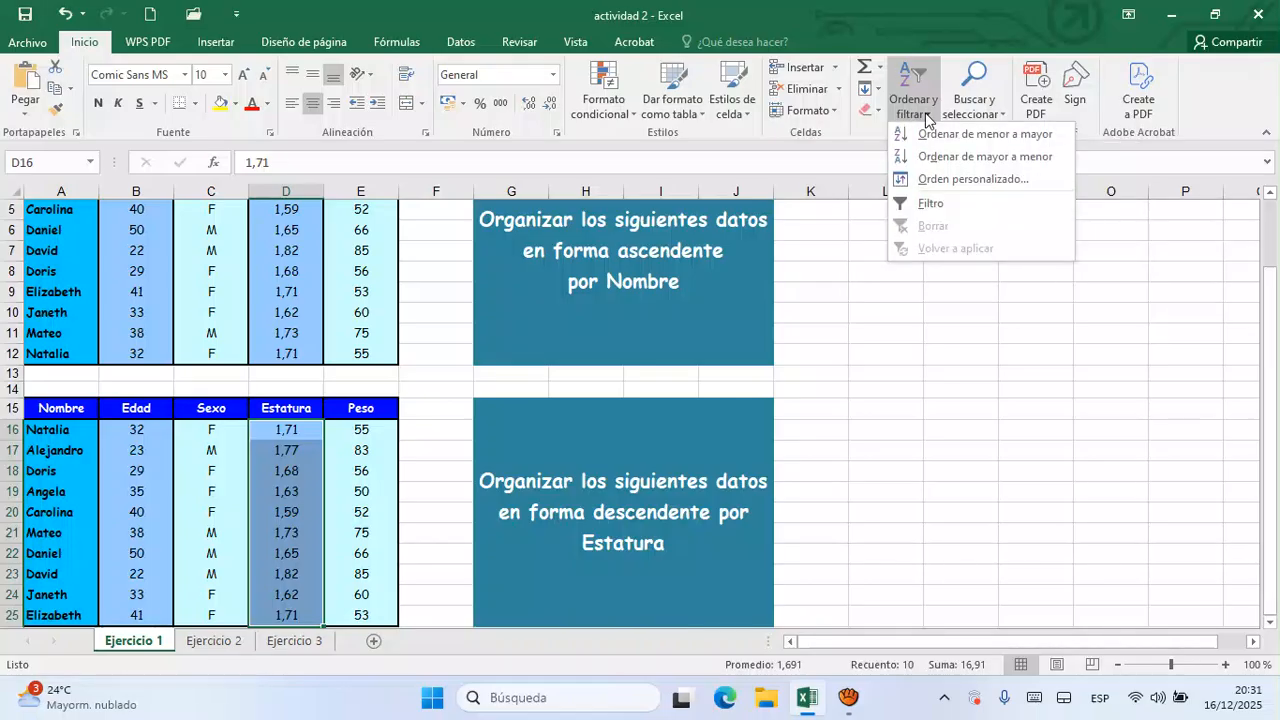
{"action": "left_click", "coordinate": [940, 156]}
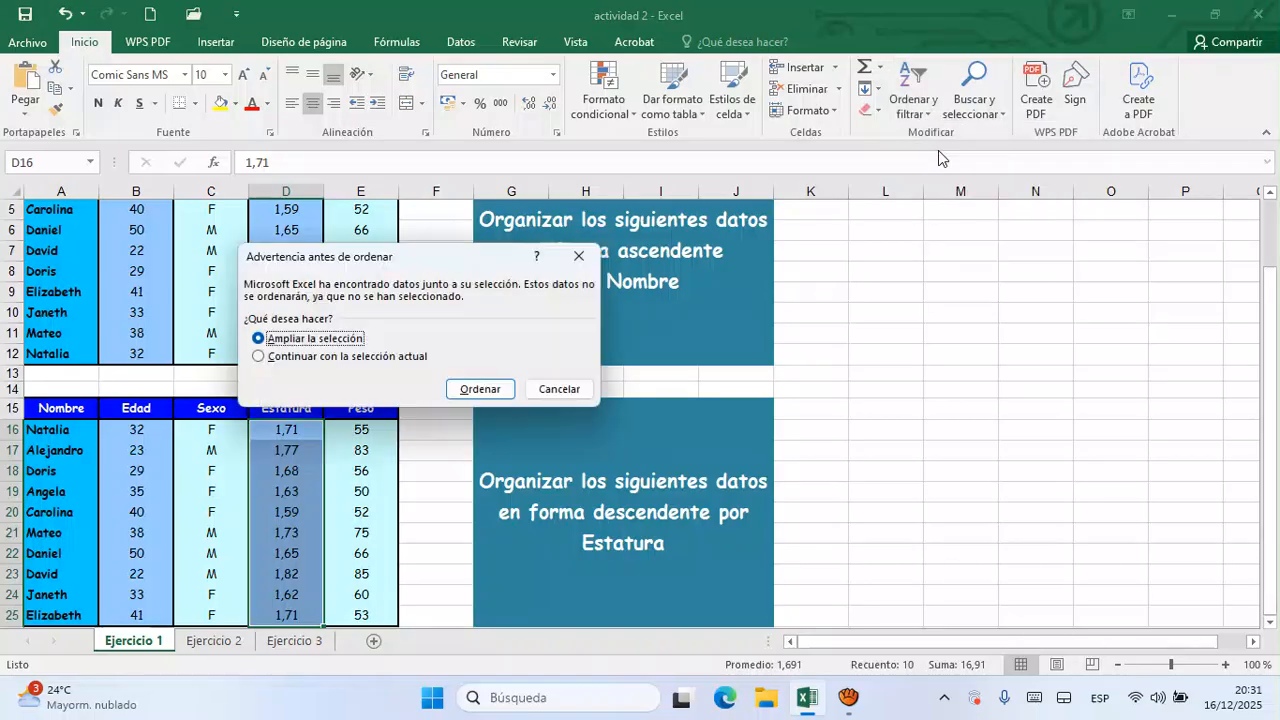
{"action": "left_click", "coordinate": [474, 391]}
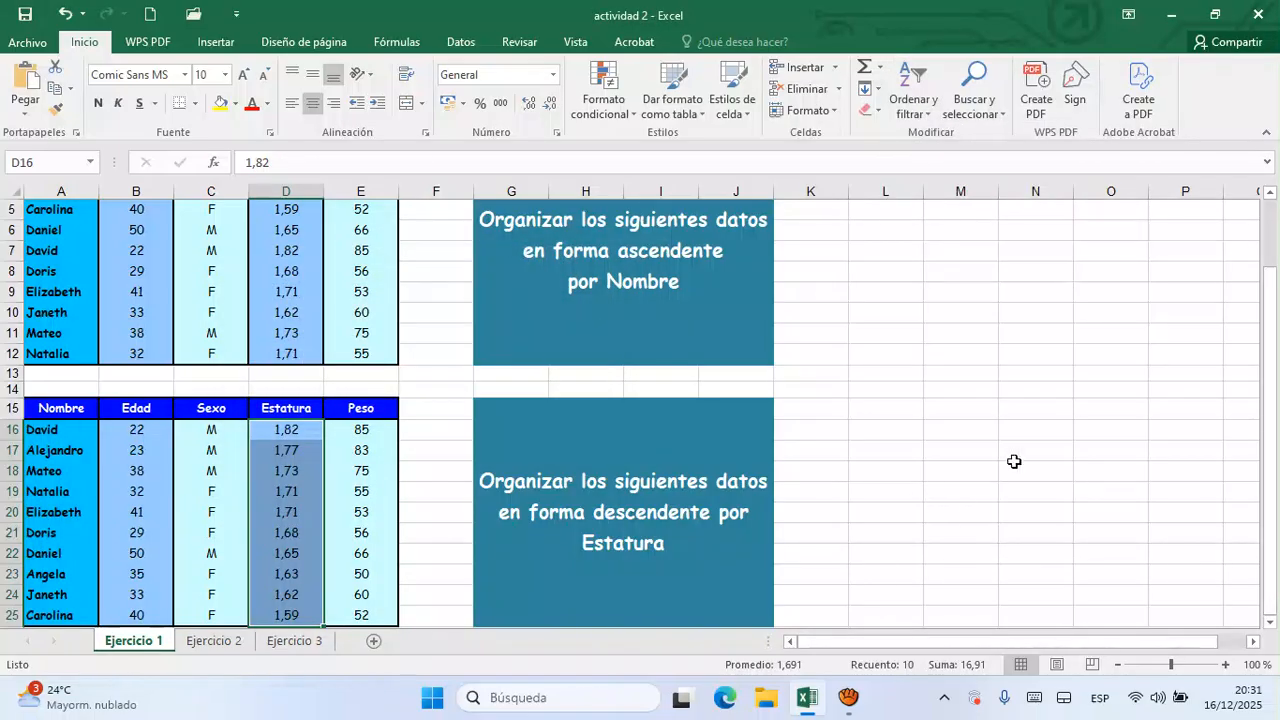
{"action": "left_click", "coordinate": [986, 409]}
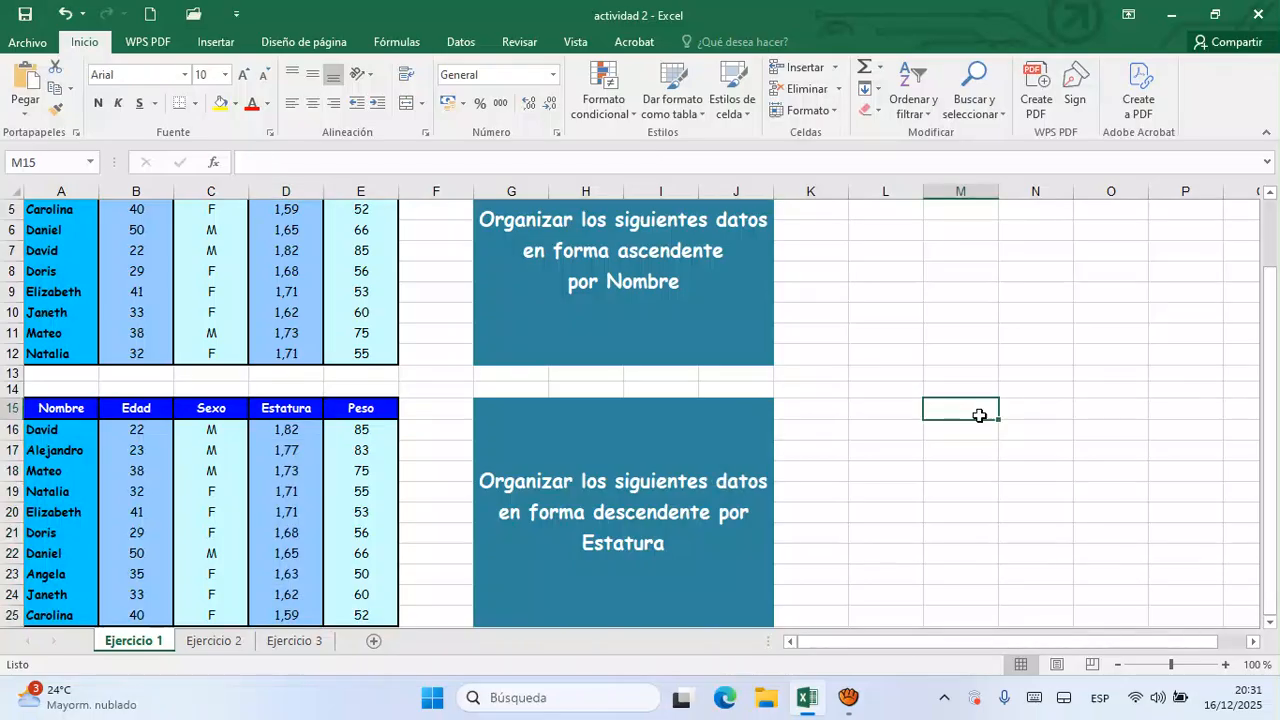
- On the Ejercicio 2 sheet, move the ESTATURA block from B18:D20 to F15:H17, beside the EDAD block
{"action": "left_click", "coordinate": [214, 641]}
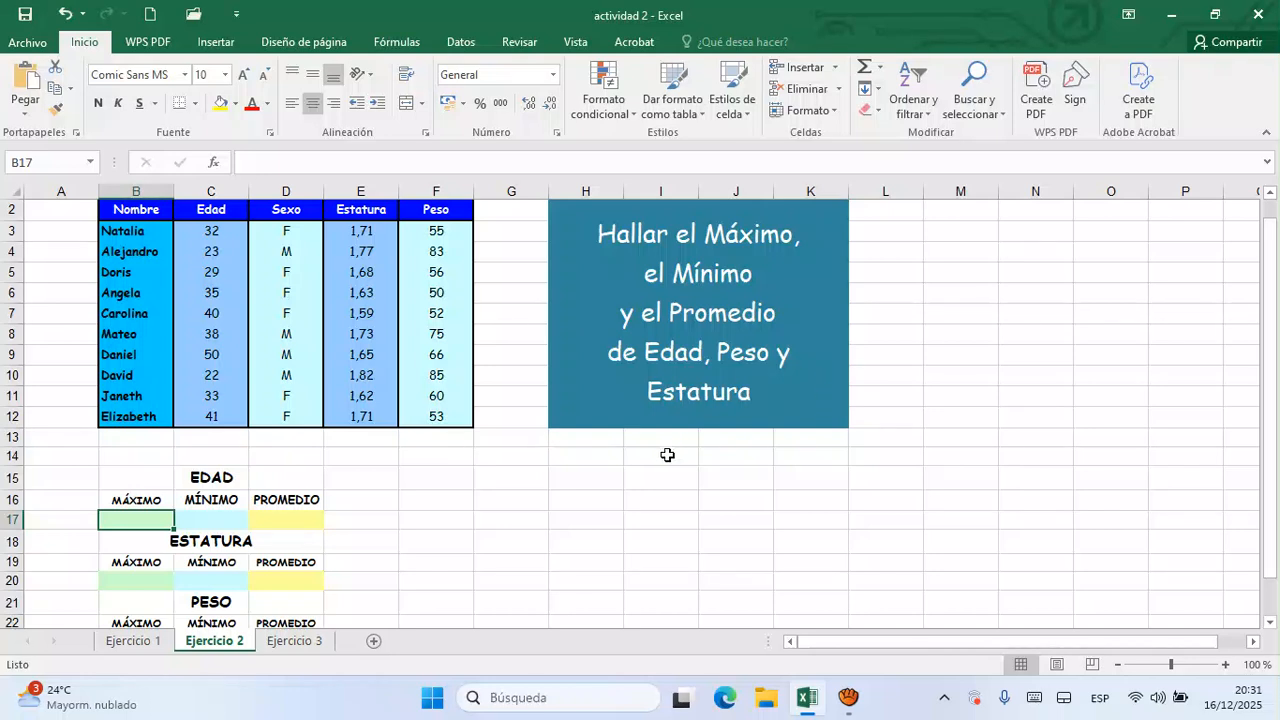
{"action": "left_click", "coordinate": [144, 550]}
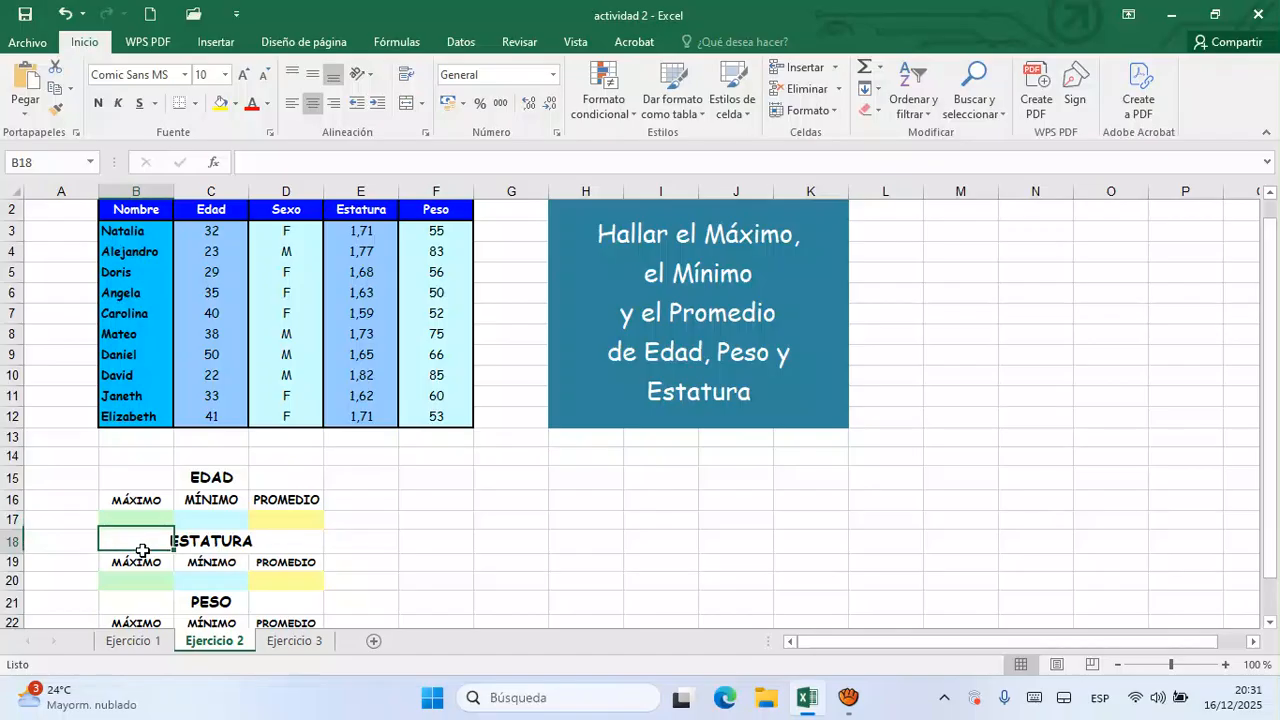
{"action": "left_click_drag", "start_coordinate": [144, 552], "coordinate": [620, 511]}
- Move the PESO block from B21:D23 to J15:L17, in line with the EDAD and ESTATURA blocks
{"action": "left_click_drag", "start_coordinate": [1262, 495], "coordinate": [1257, 510]}
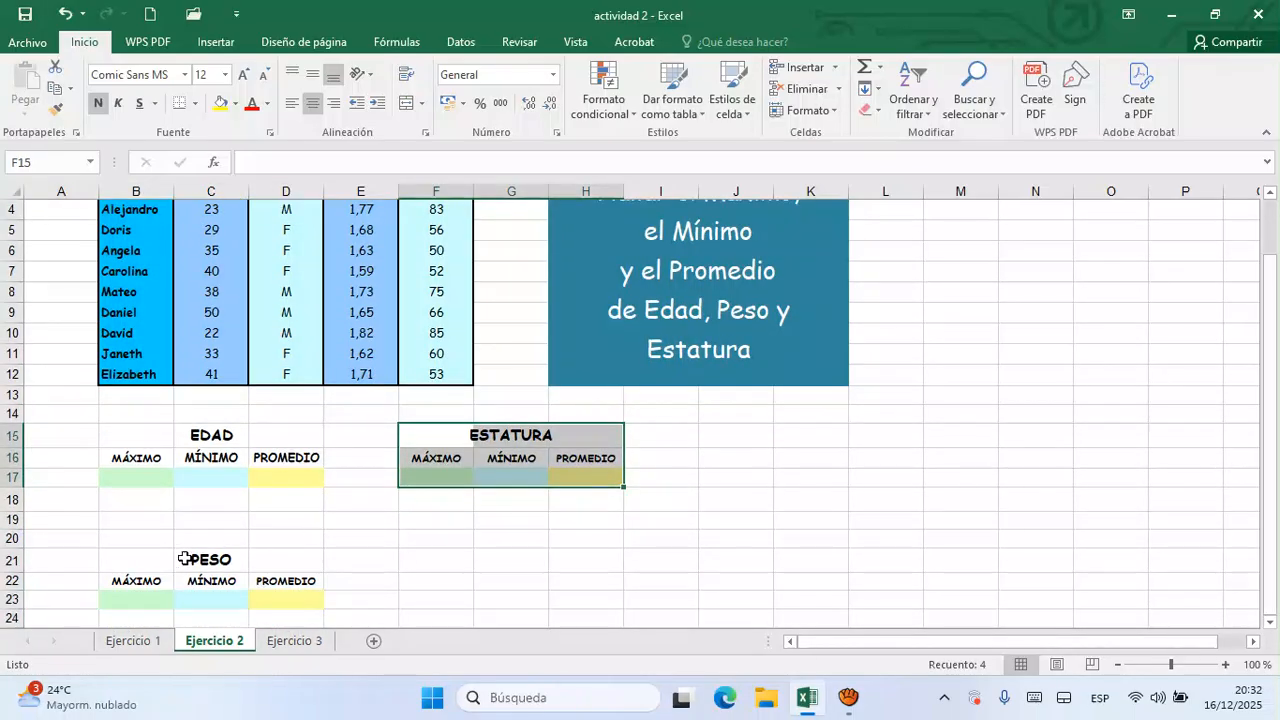
{"action": "left_click", "coordinate": [136, 565]}
{"action": "left_click_drag", "start_coordinate": [136, 565], "coordinate": [903, 450]}
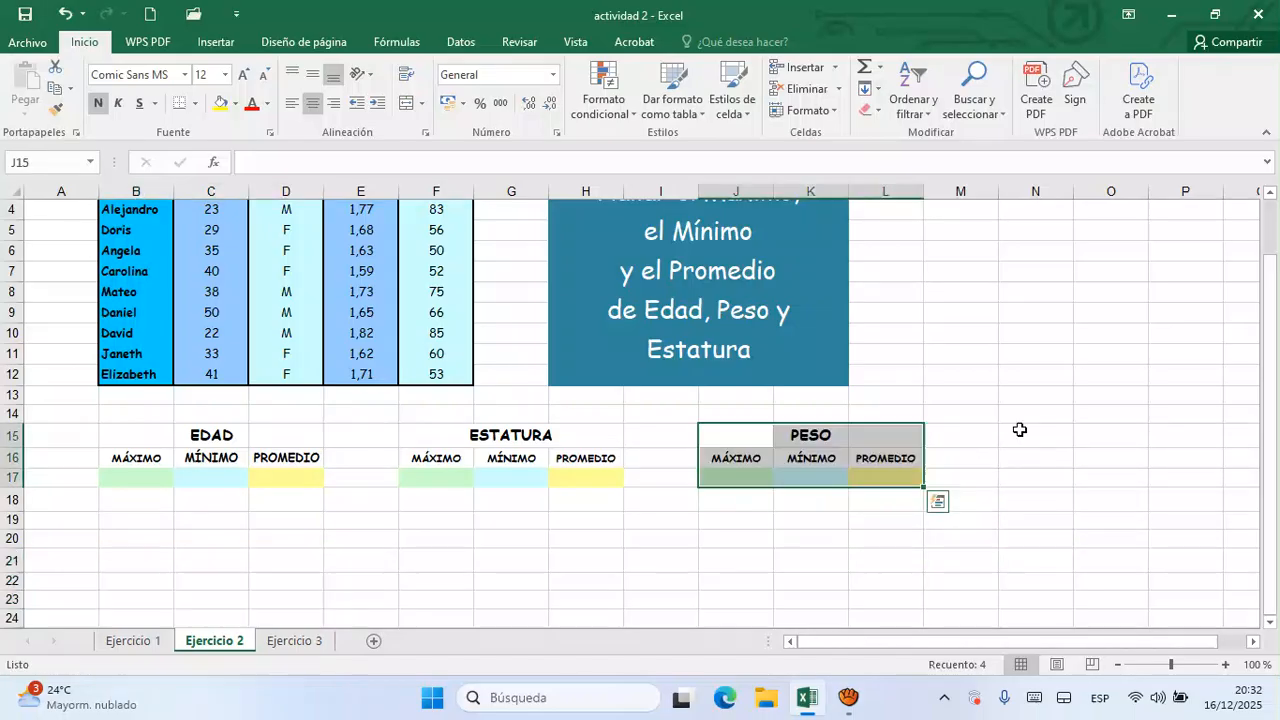
{"action": "left_click_drag", "start_coordinate": [1272, 434], "coordinate": [1270, 378]}
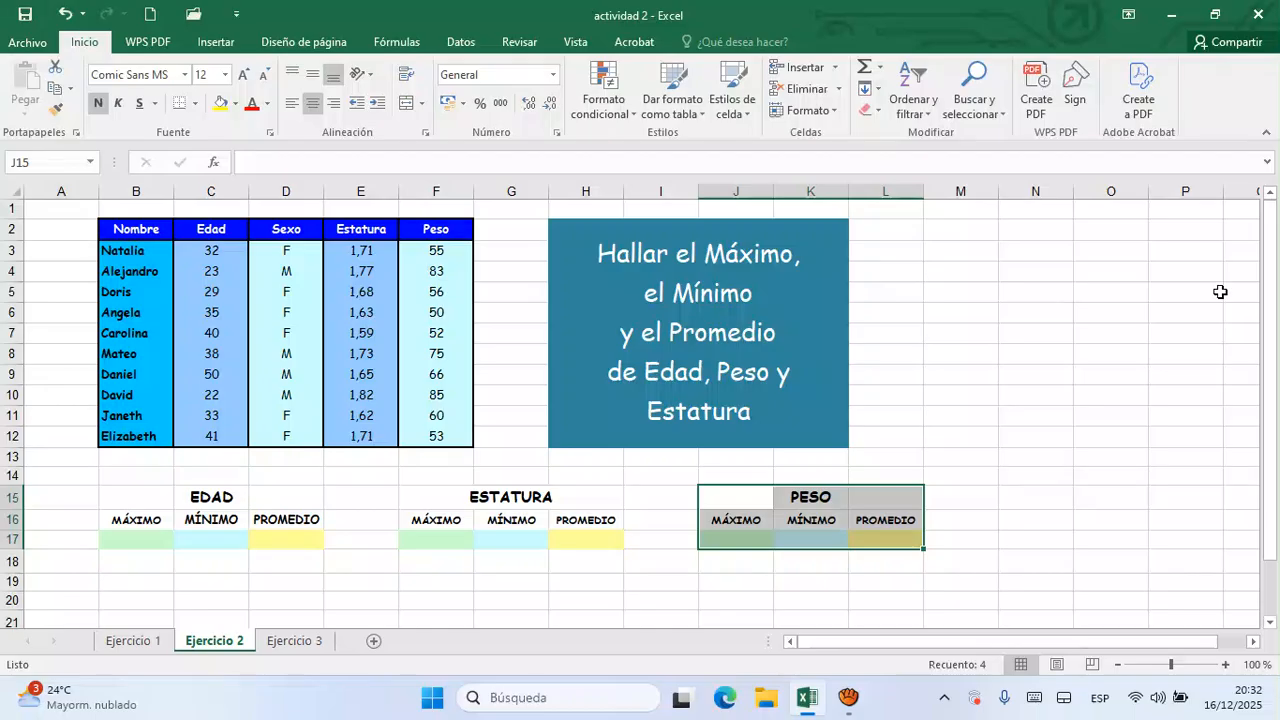
{"action": "left_click", "coordinate": [1220, 291]}
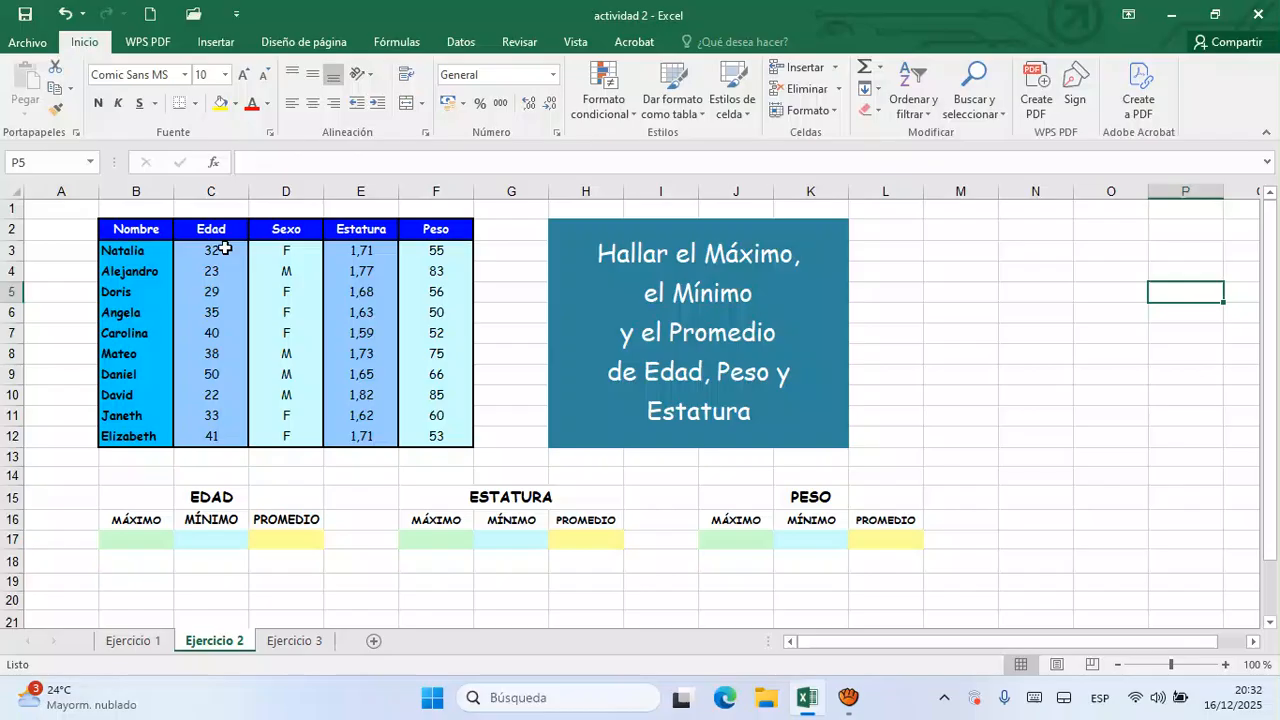
- Calculate the maximum Edad in B17 with the formula =MAX(C3:C12)
{"action": "left_click", "coordinate": [145, 547]}
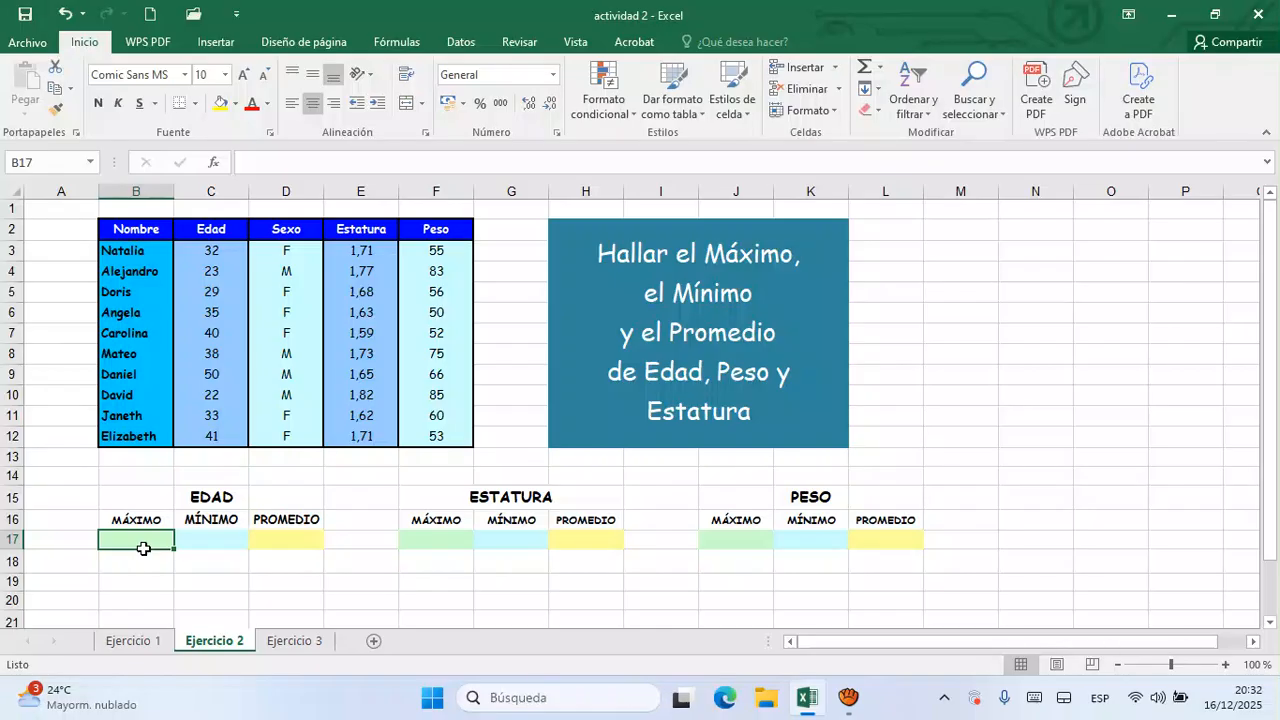
{"action": "type", "text": "="}
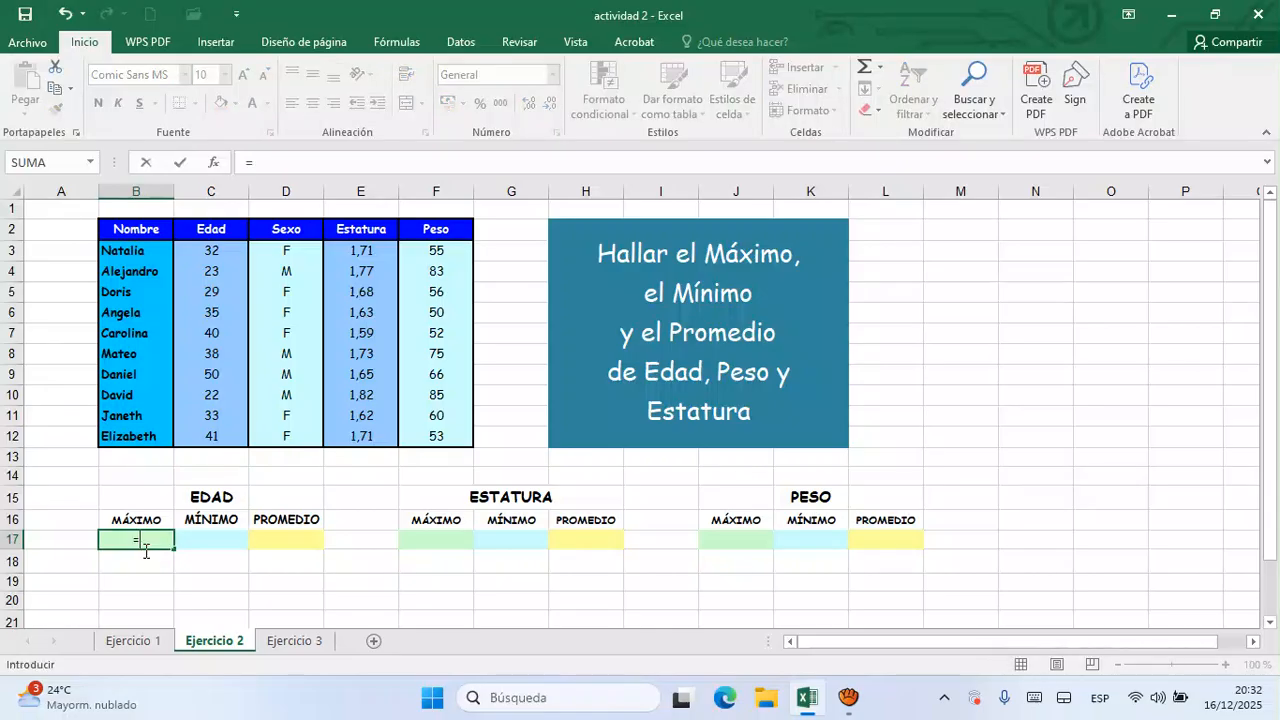
{"action": "type", "text": "max"}
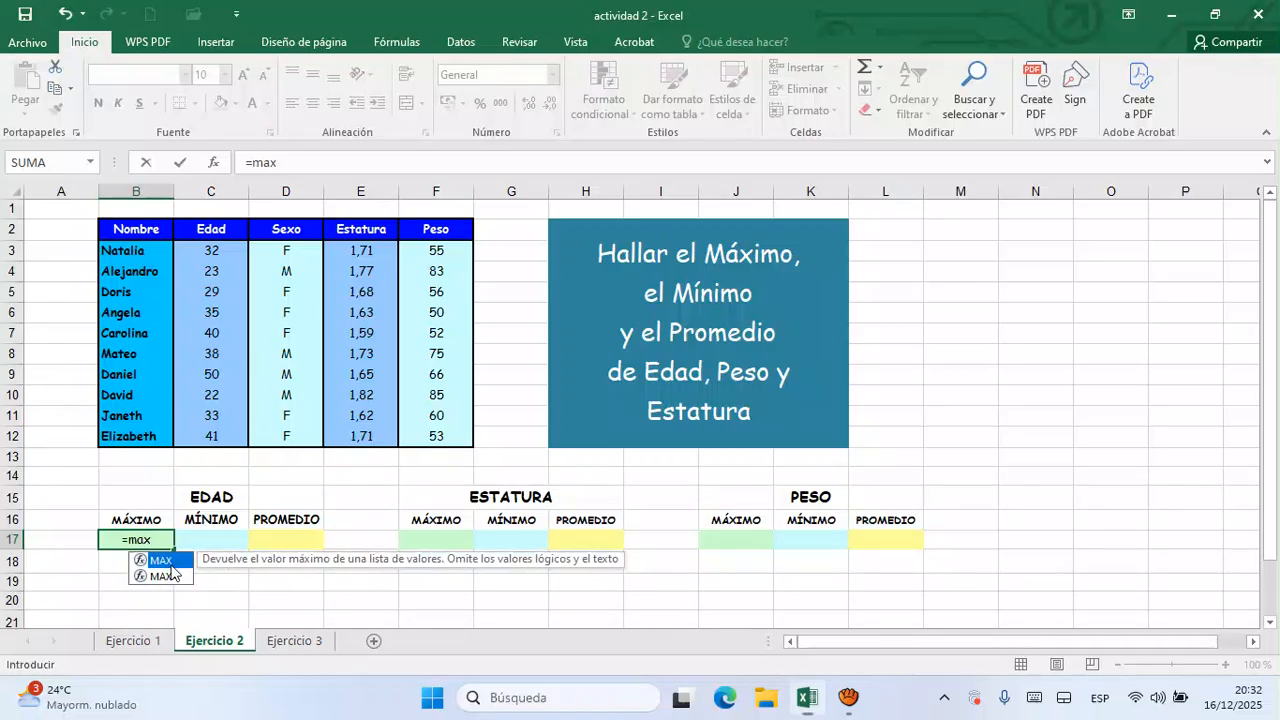
{"action": "double_click", "coordinate": [171, 564]}
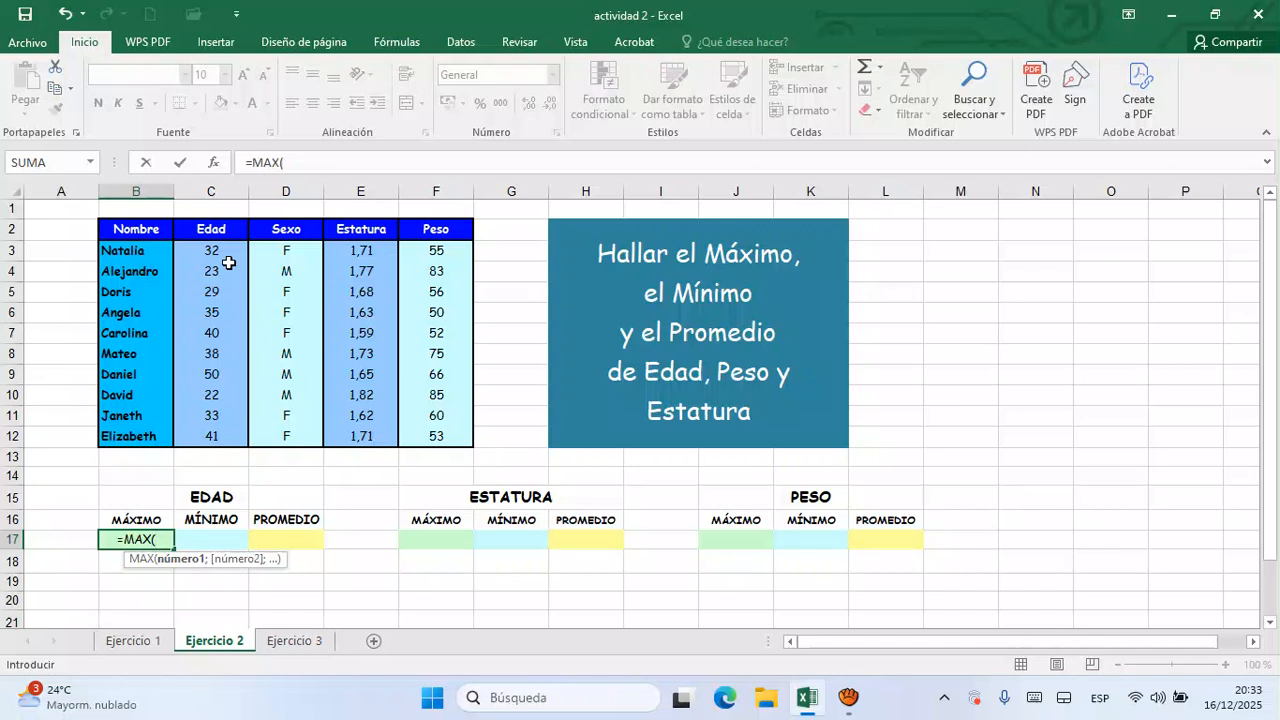
{"action": "left_click_drag", "start_coordinate": [228, 259], "coordinate": [220, 438]}
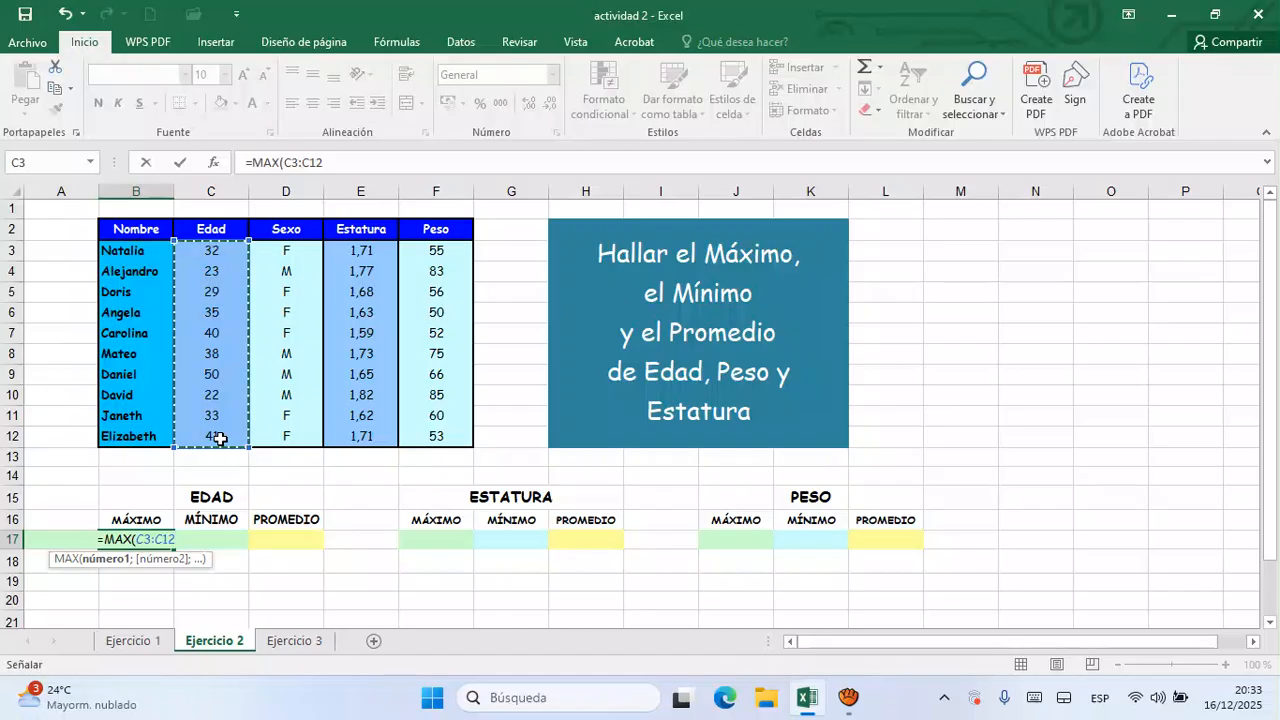
{"action": "type", "text": ")"}
{"action": "key", "text": "Return"}
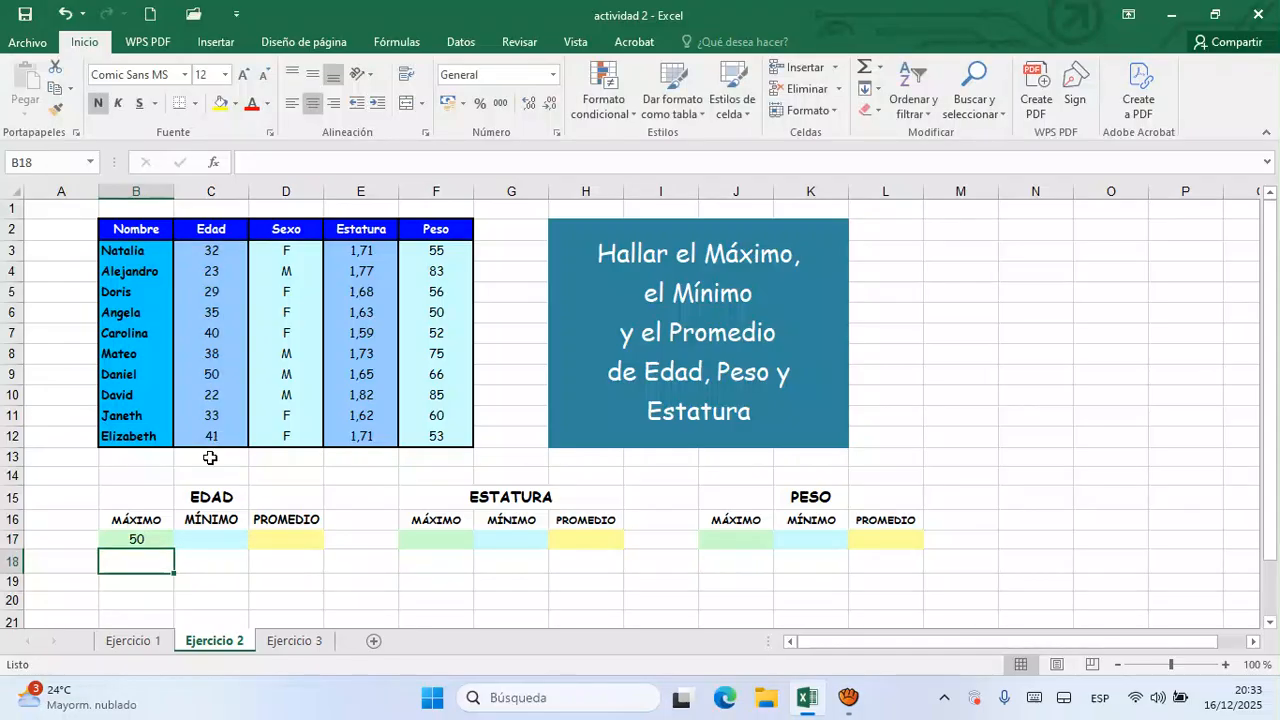
- Calculate the minimum Edad in C17 with the formula =MIN(C3:C12)
{"action": "left_click", "coordinate": [216, 543]}
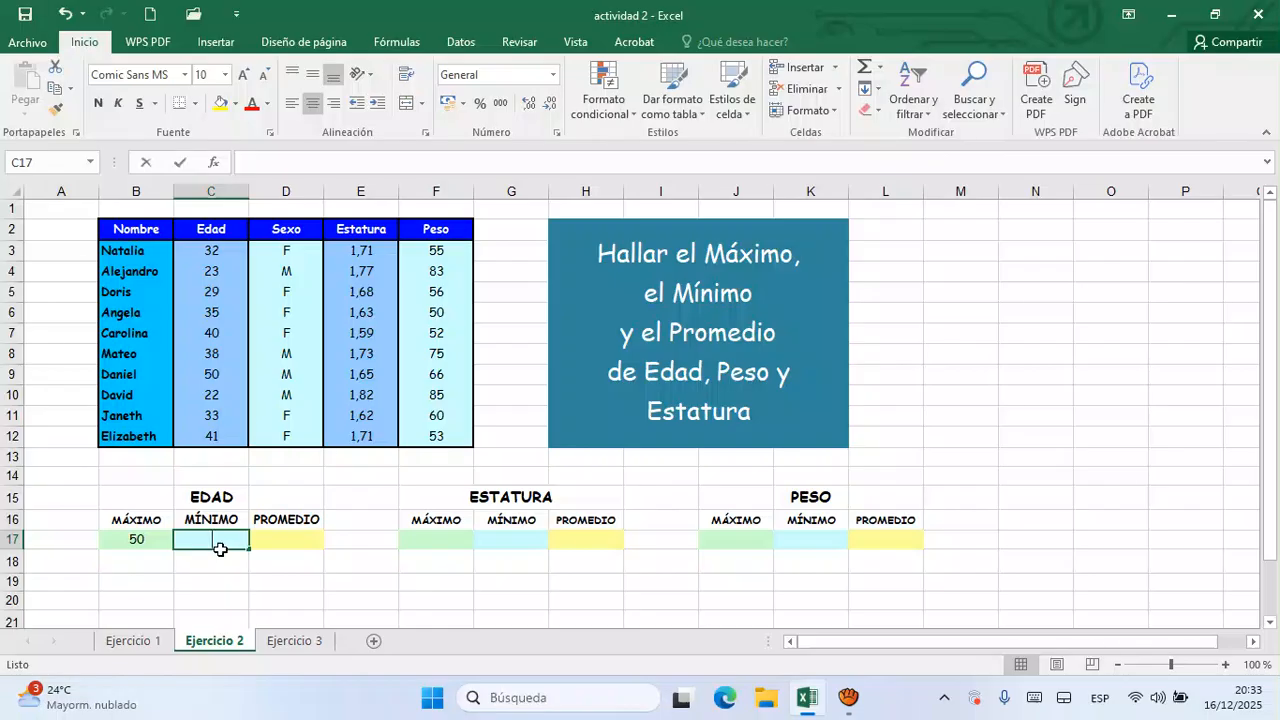
{"action": "type", "text": "="}
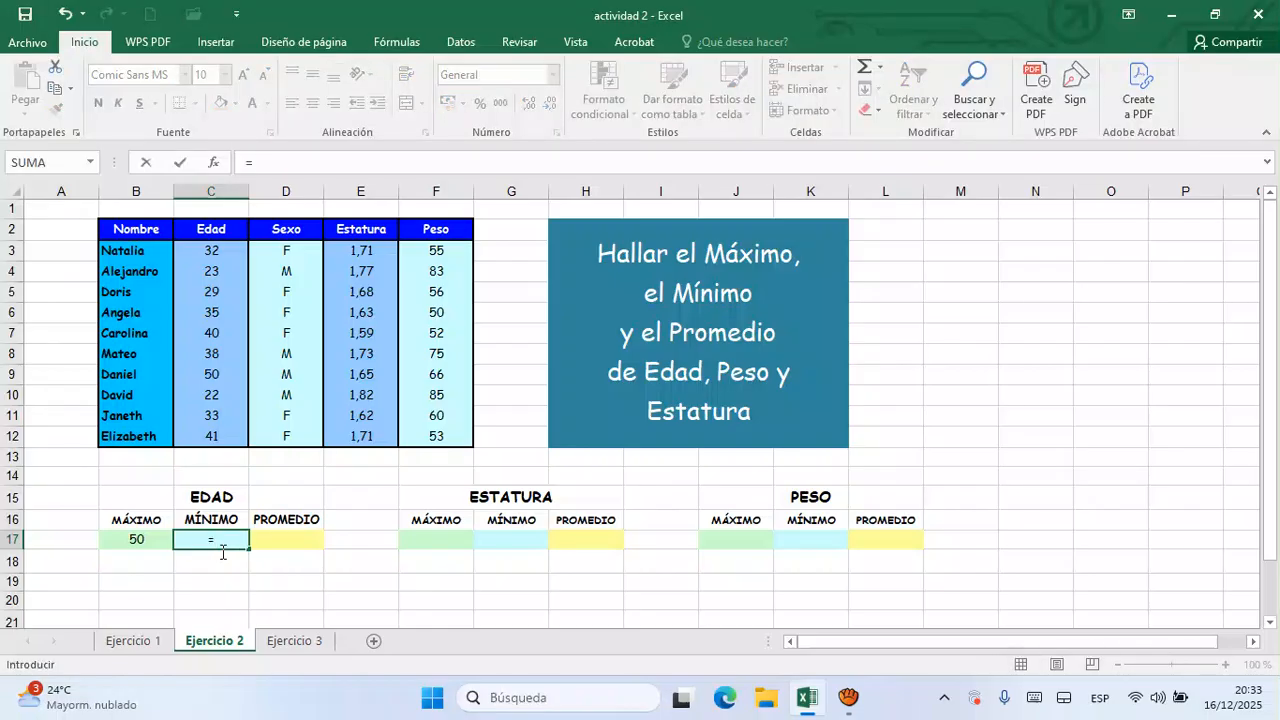
{"action": "type", "text": "min"}
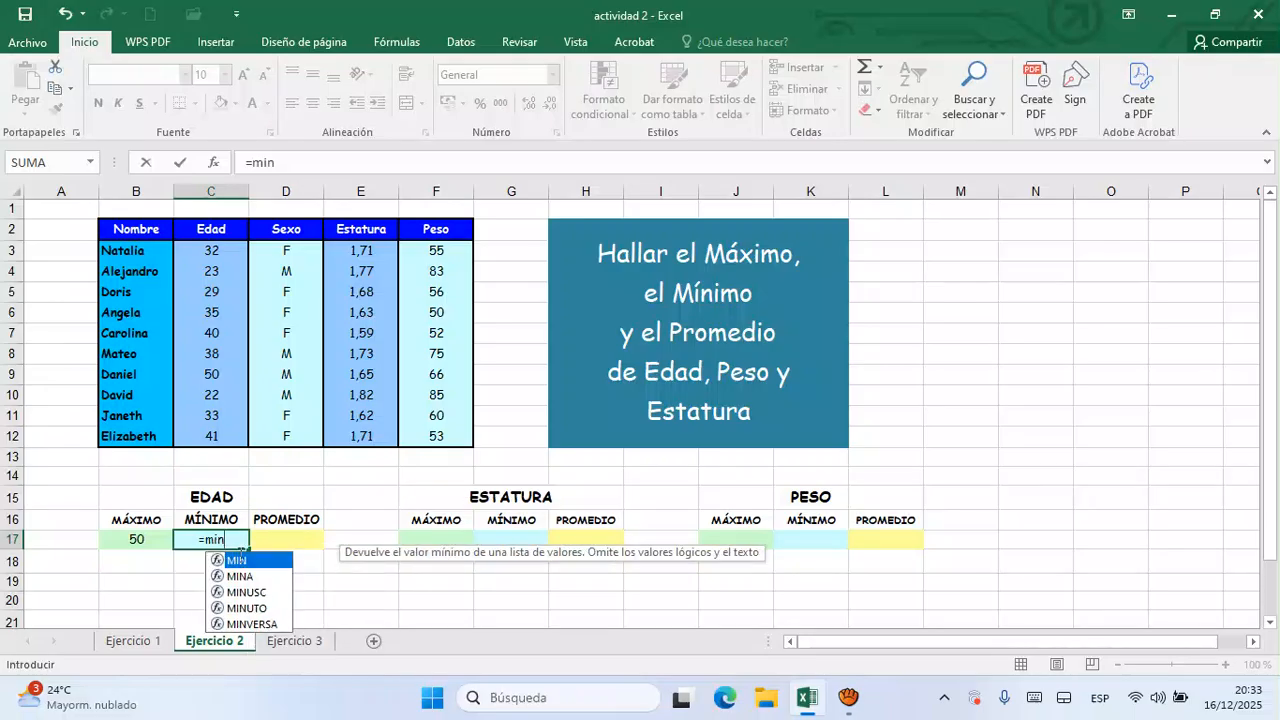
{"action": "double_click", "coordinate": [245, 561]}
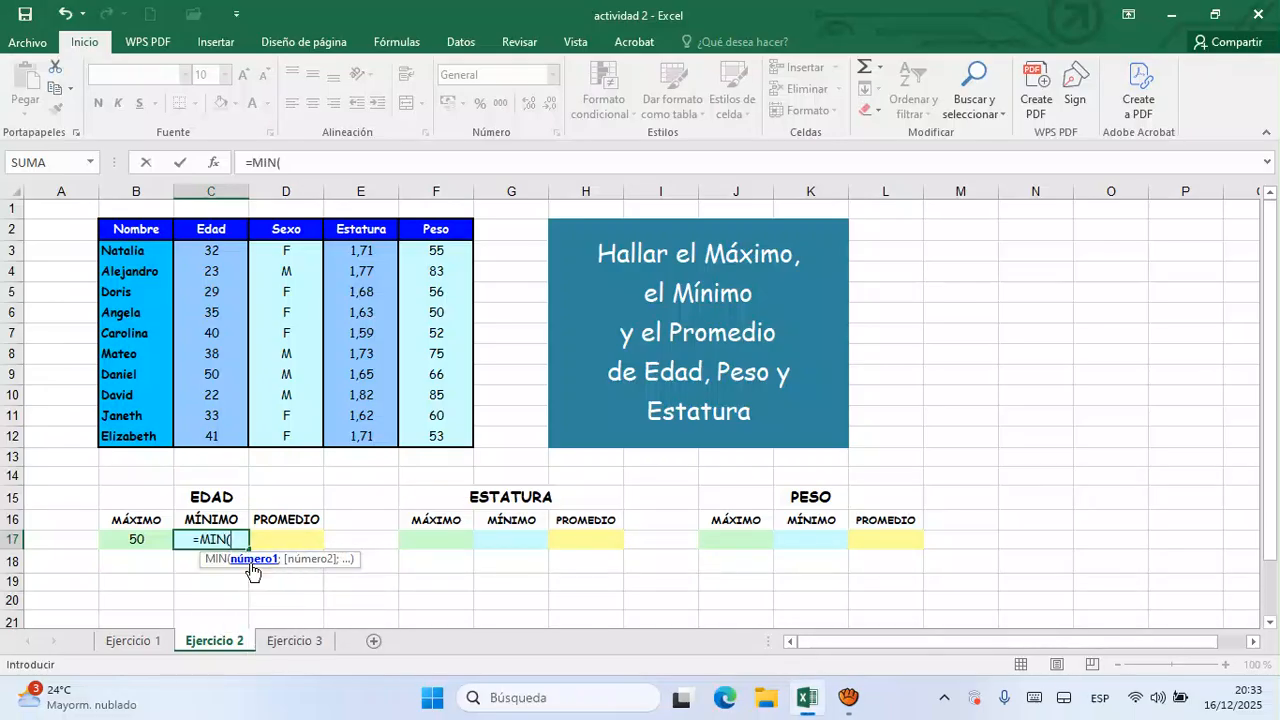
{"action": "left_click", "coordinate": [216, 256]}
{"action": "left_click_drag", "start_coordinate": [216, 256], "coordinate": [206, 438]}
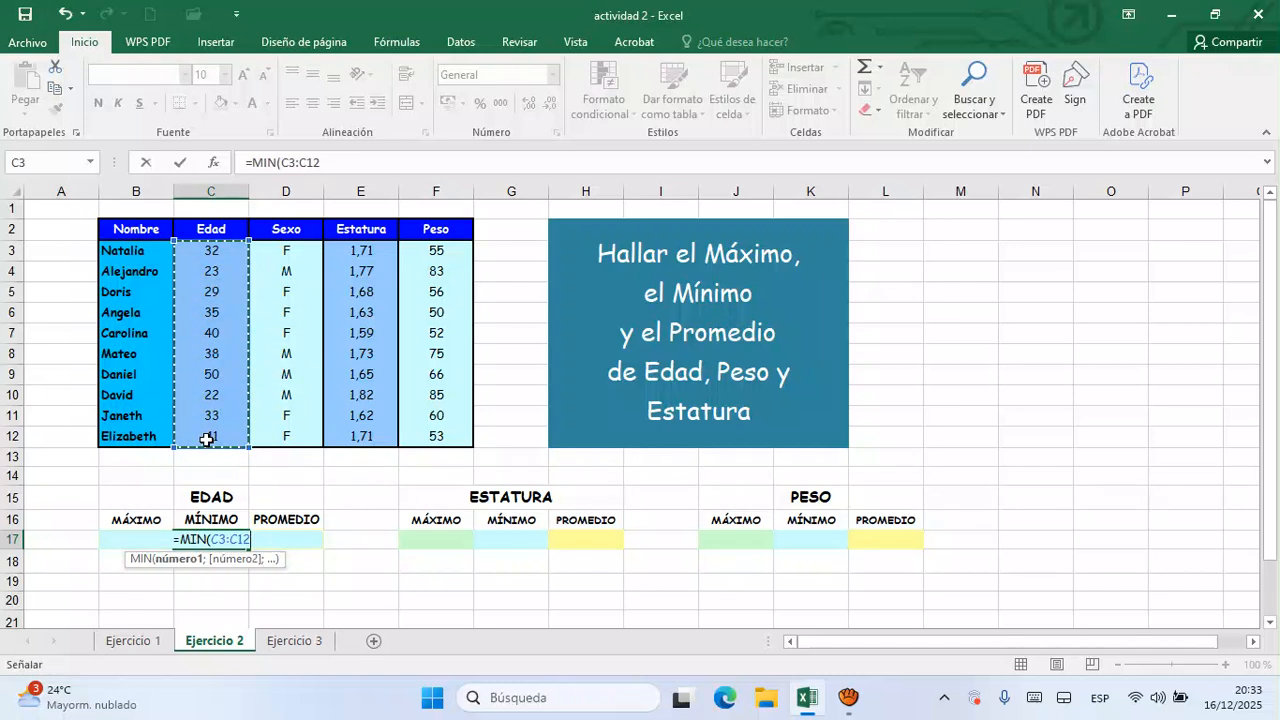
{"action": "type", "text": ")"}
{"action": "key", "text": "Return"}
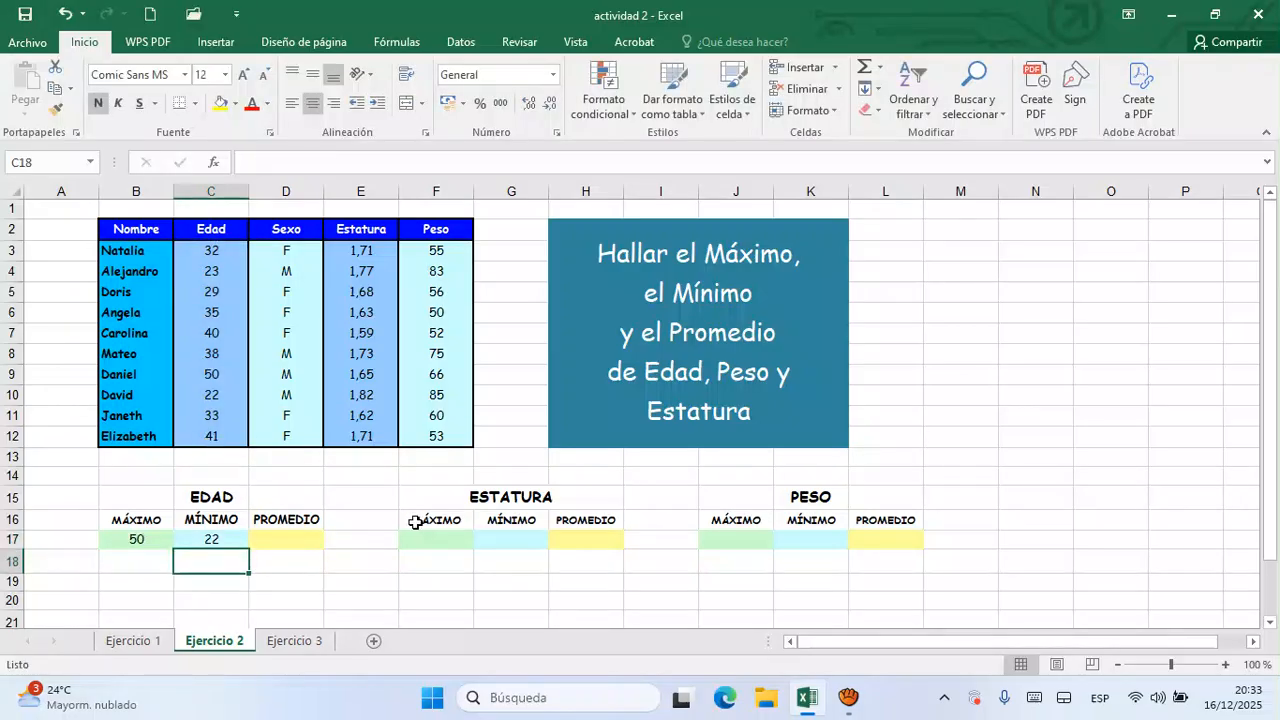
- Calculate the average Edad in D17 with the formula =PROMEDIO(C3:C12)
{"action": "left_click", "coordinate": [296, 559]}
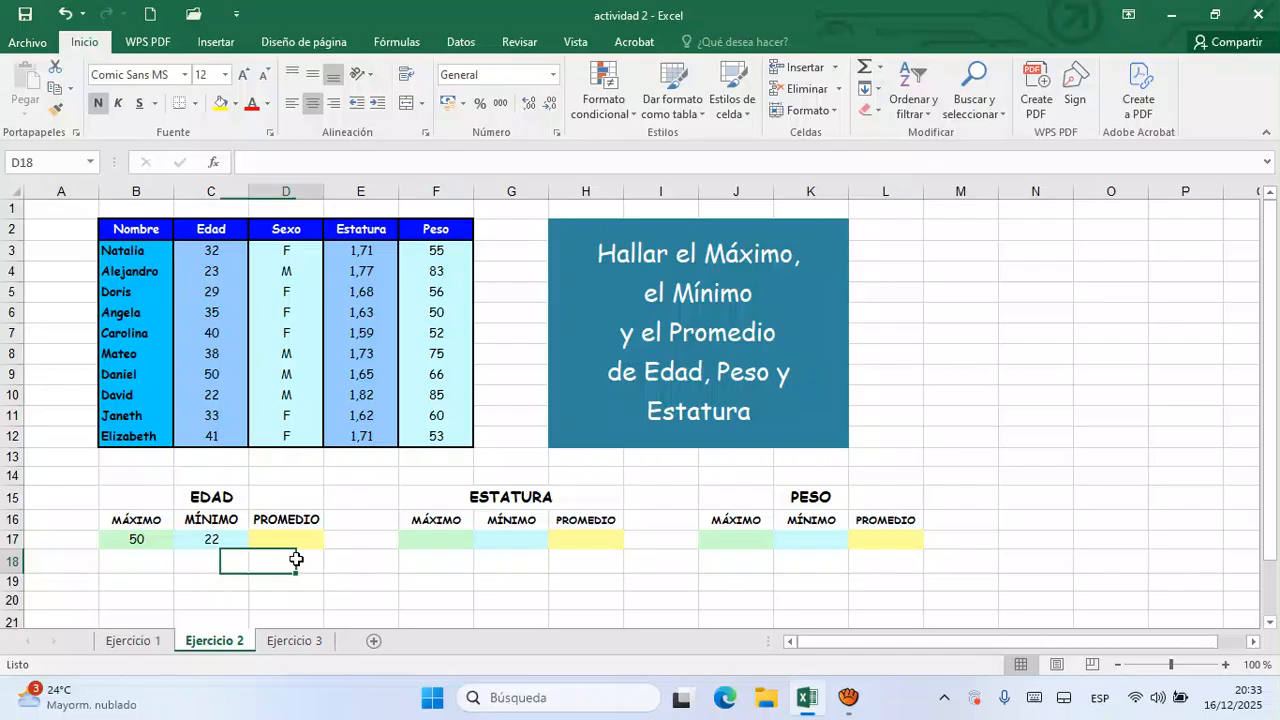
{"action": "left_click", "coordinate": [296, 541]}
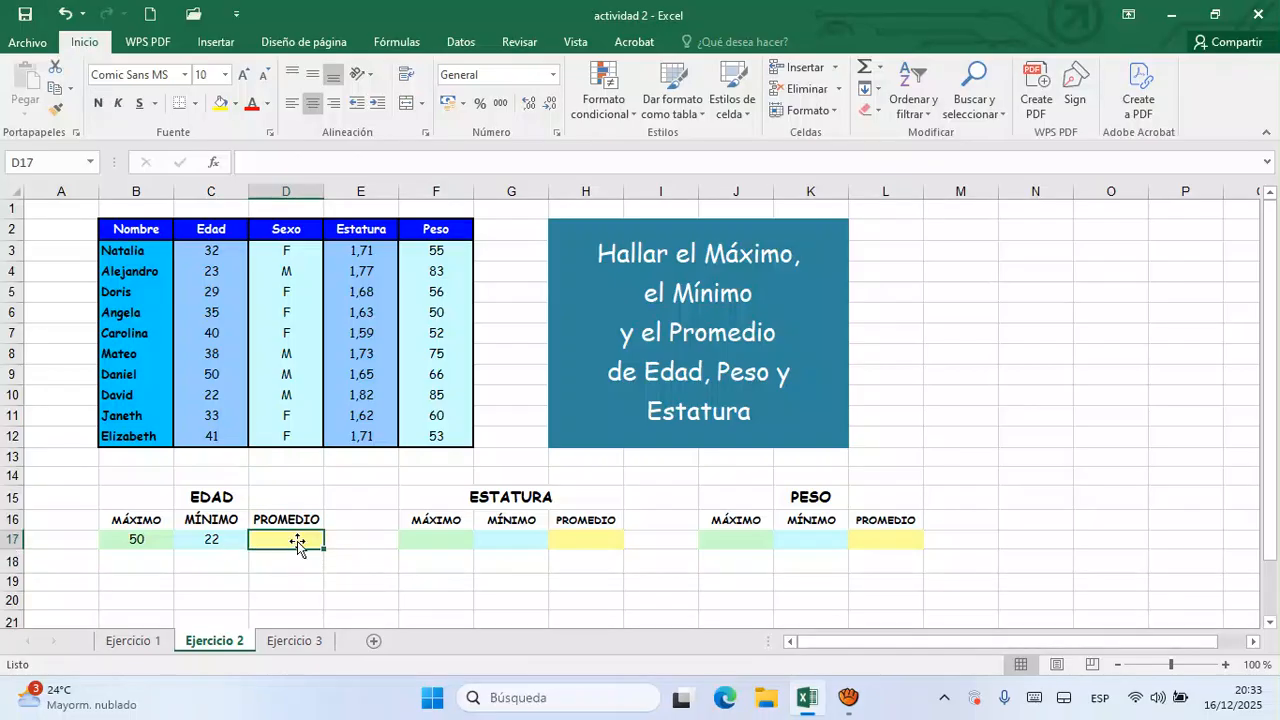
{"action": "type", "text": "="}
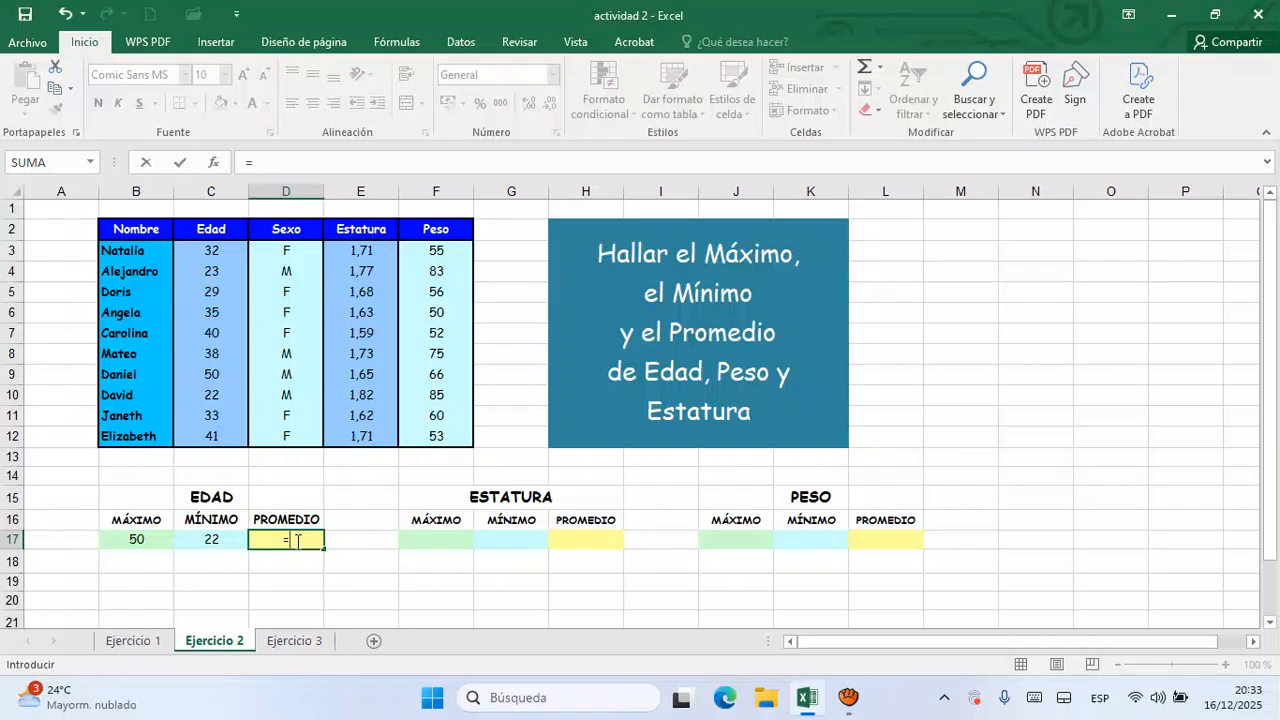
{"action": "type", "text": "prome"}
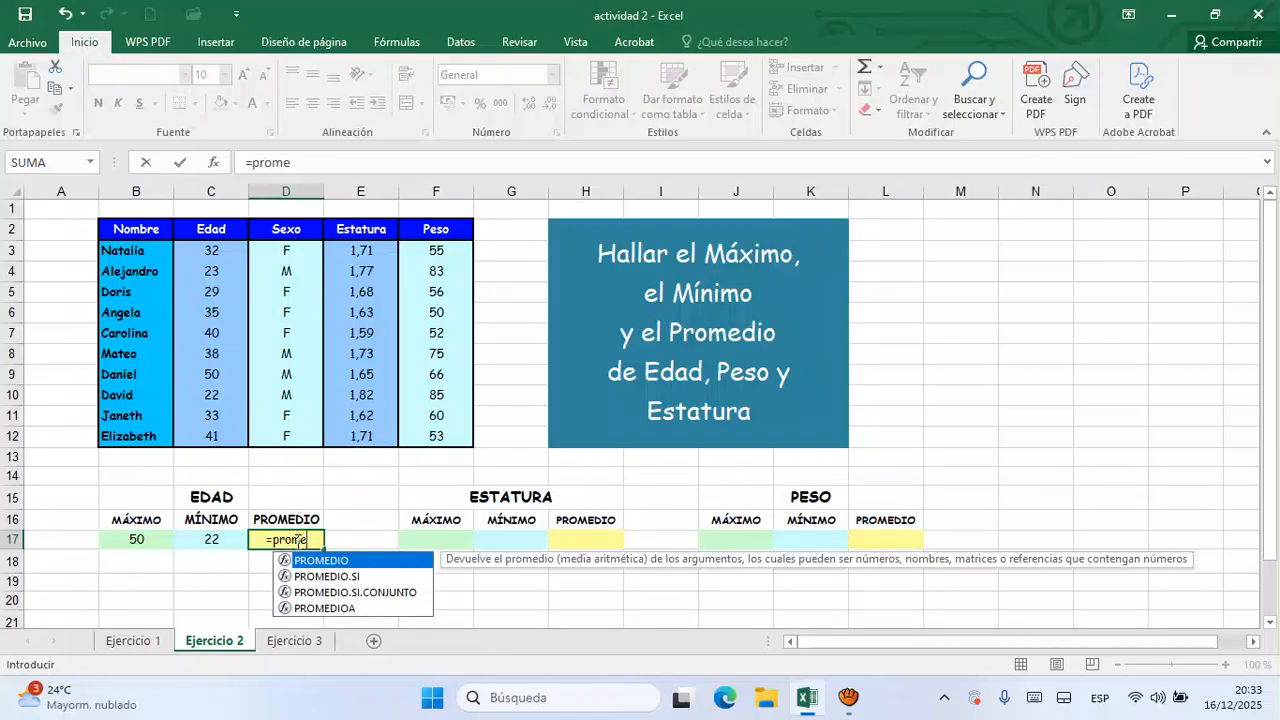
{"action": "key", "text": "Tab"}
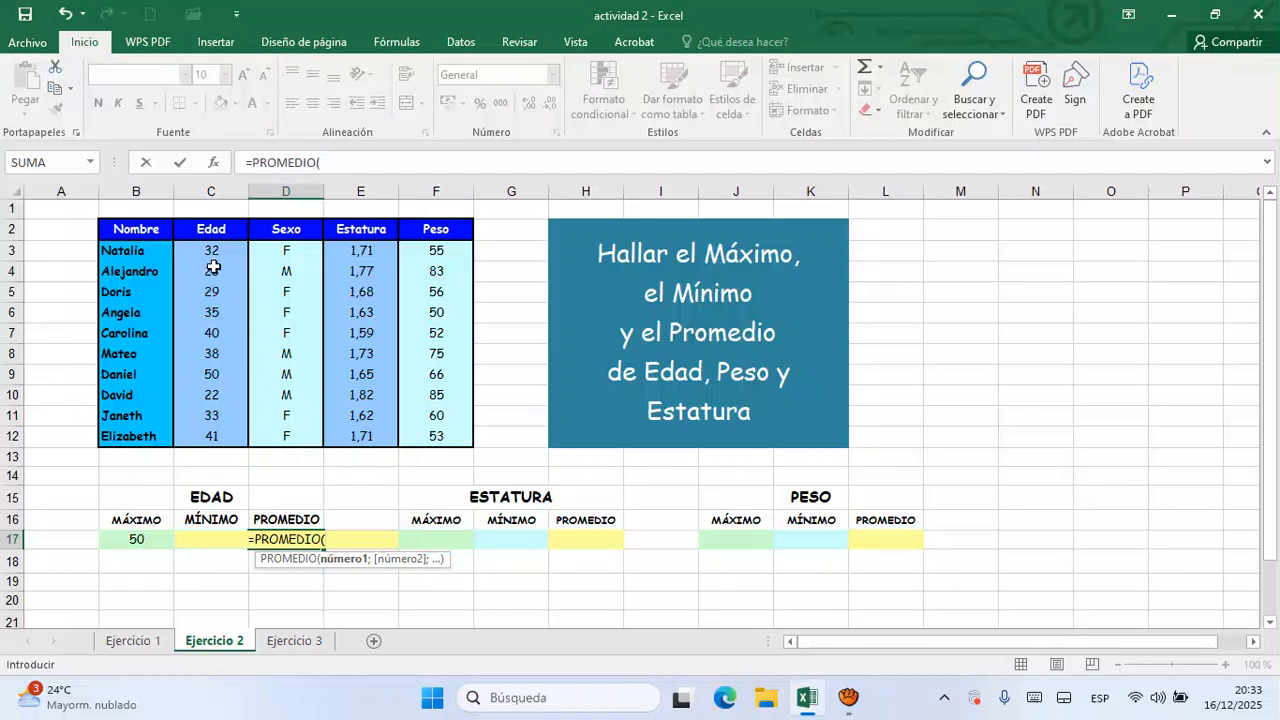
{"action": "left_click_drag", "start_coordinate": [229, 257], "coordinate": [216, 441]}
{"action": "type", "text": ")"}
{"action": "key", "text": "Return"}
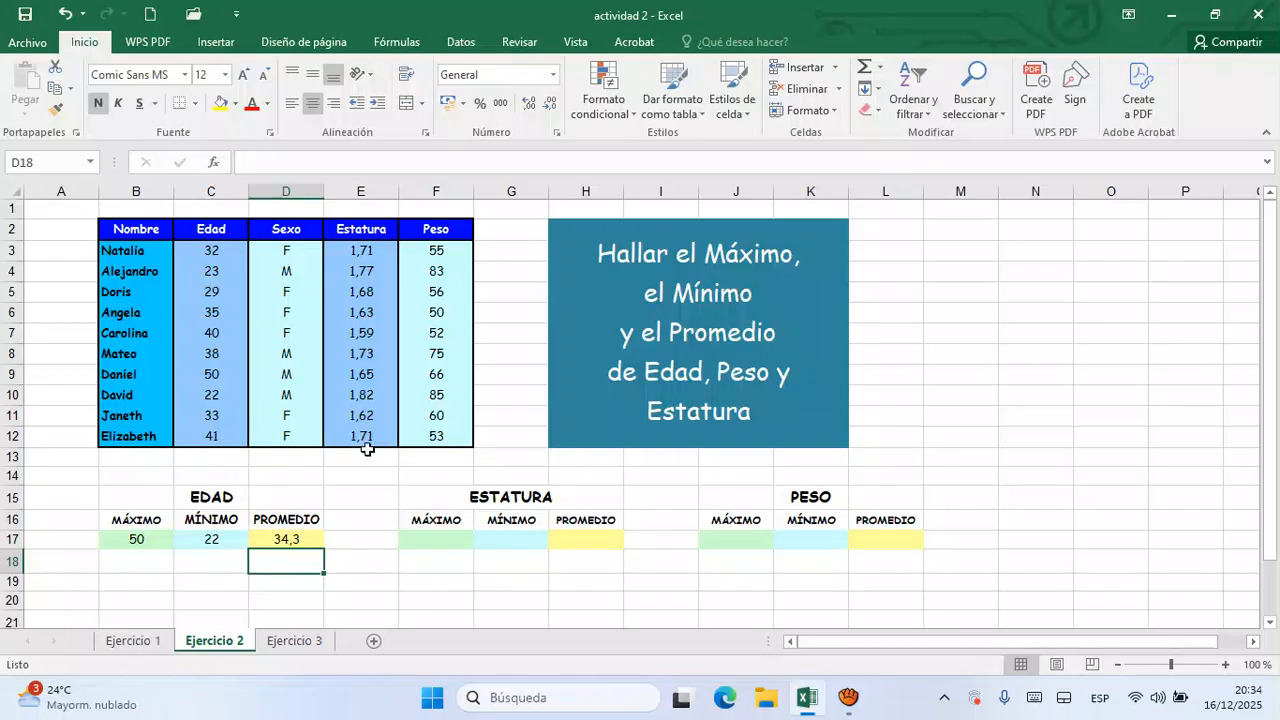
- Calculate the maximum Estatura in F17 with the formula =MAX(E3:E12)
{"action": "left_click", "coordinate": [437, 544]}
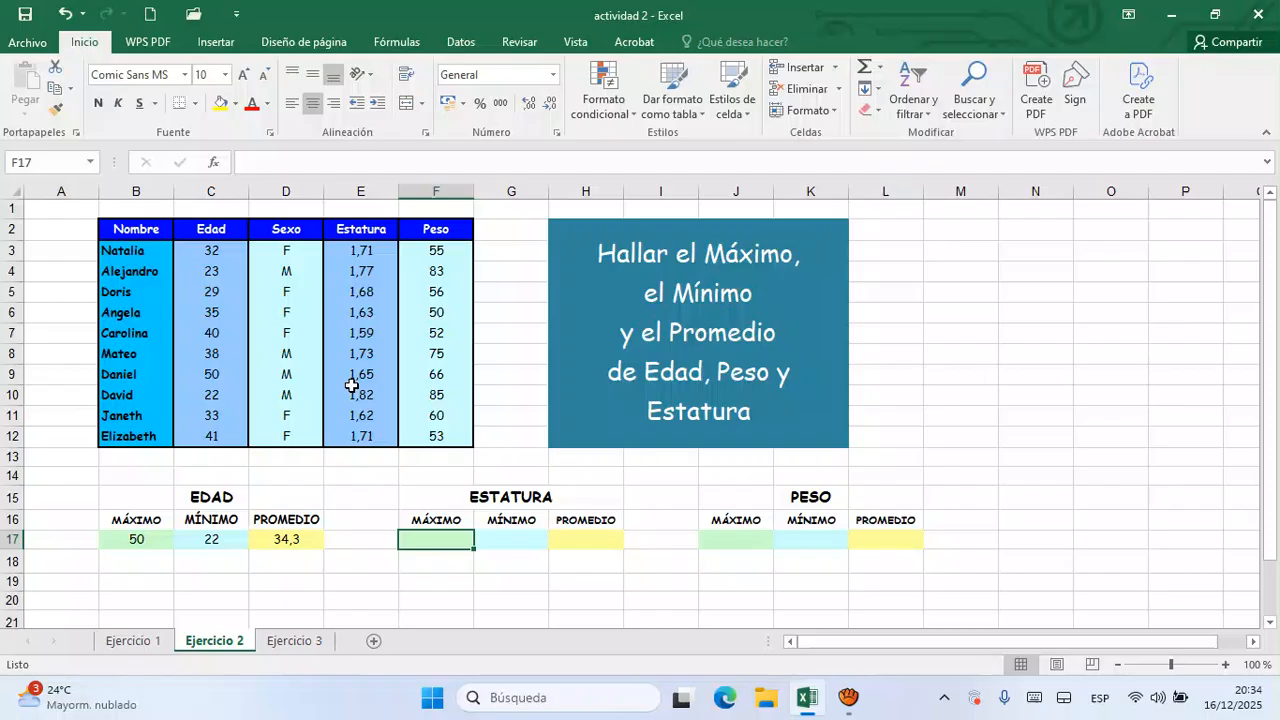
{"action": "type", "text": "=m"}
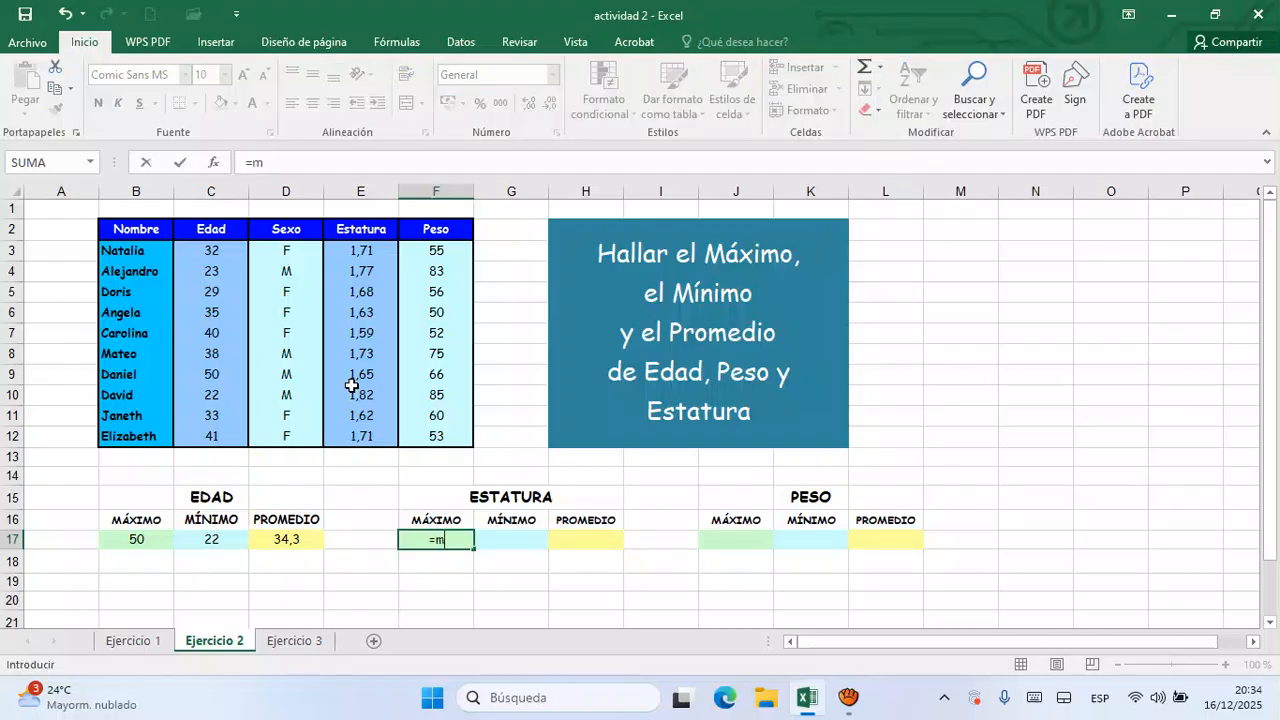
{"action": "type", "text": "a"}
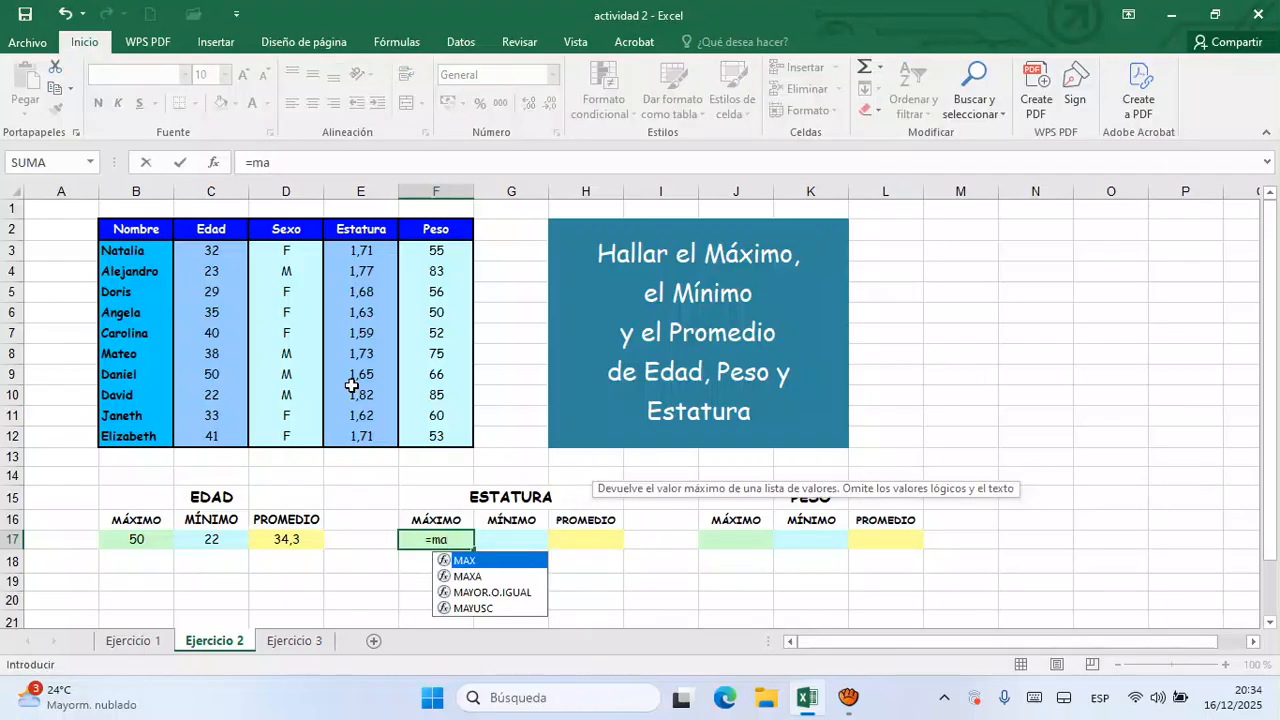
{"action": "type", "text": "x"}
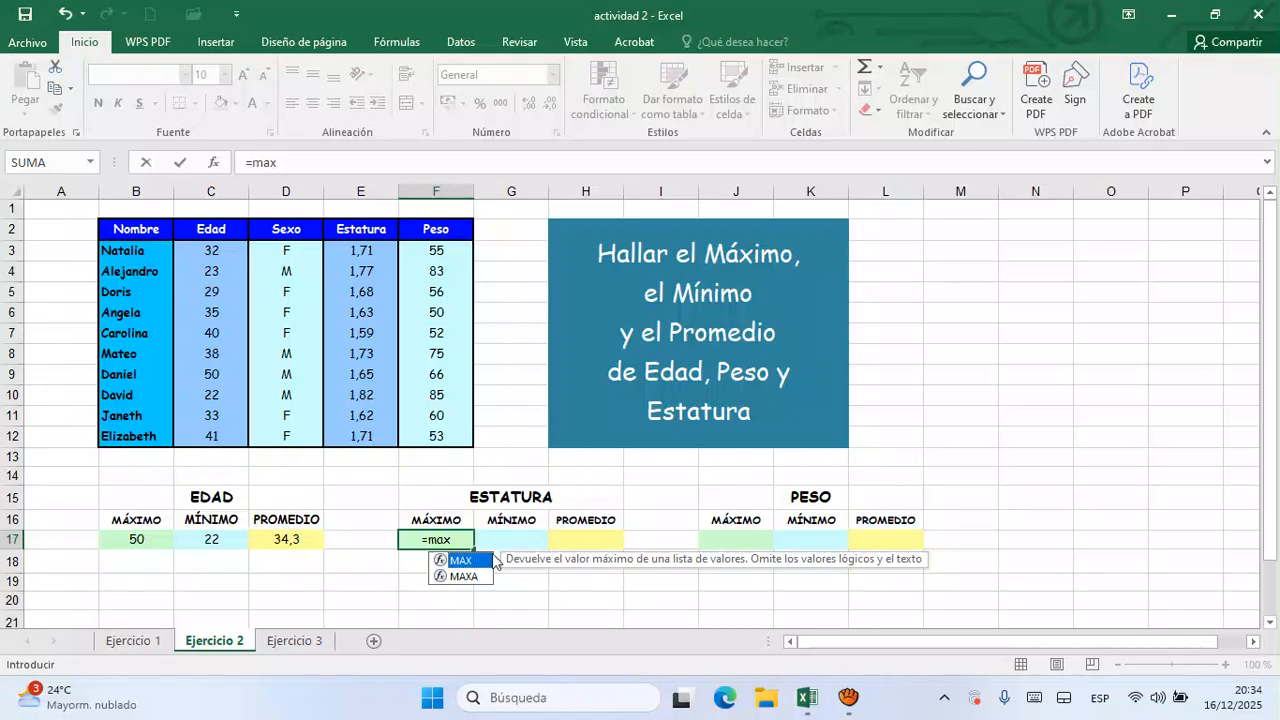
{"action": "double_click", "coordinate": [462, 563]}
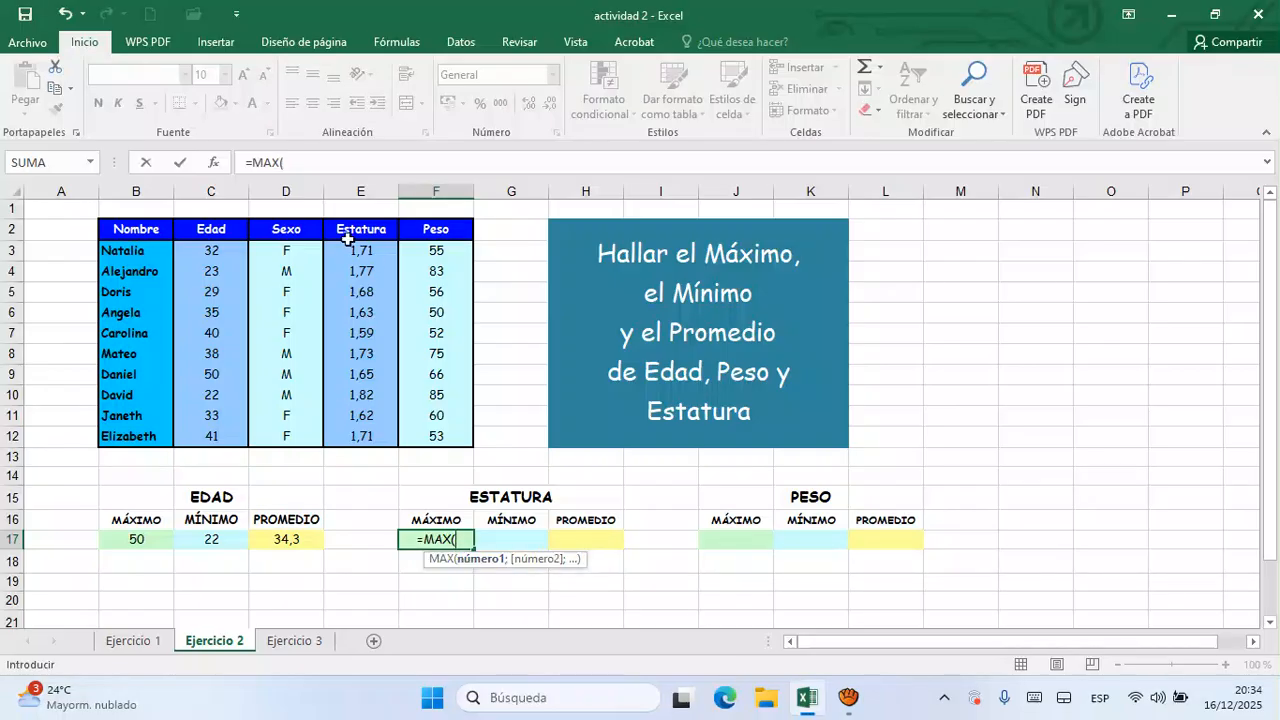
{"action": "left_click_drag", "start_coordinate": [373, 260], "coordinate": [361, 438]}
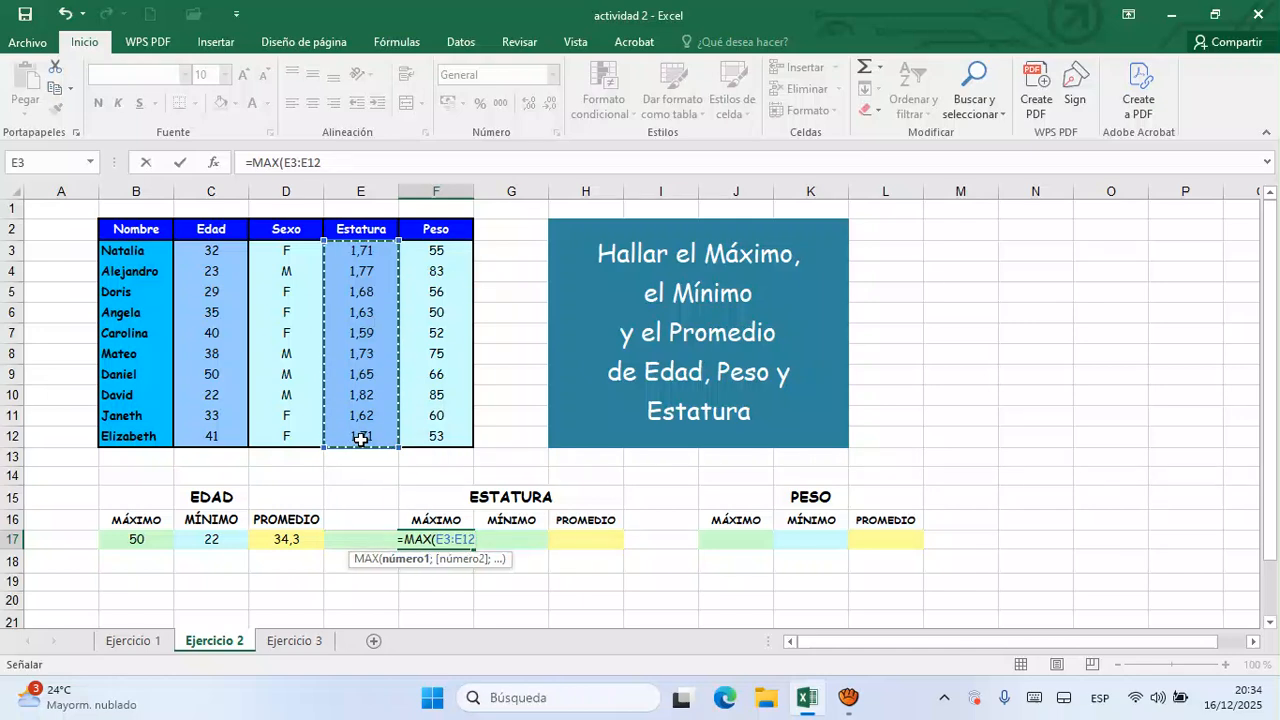
{"action": "key", "text": "Return"}
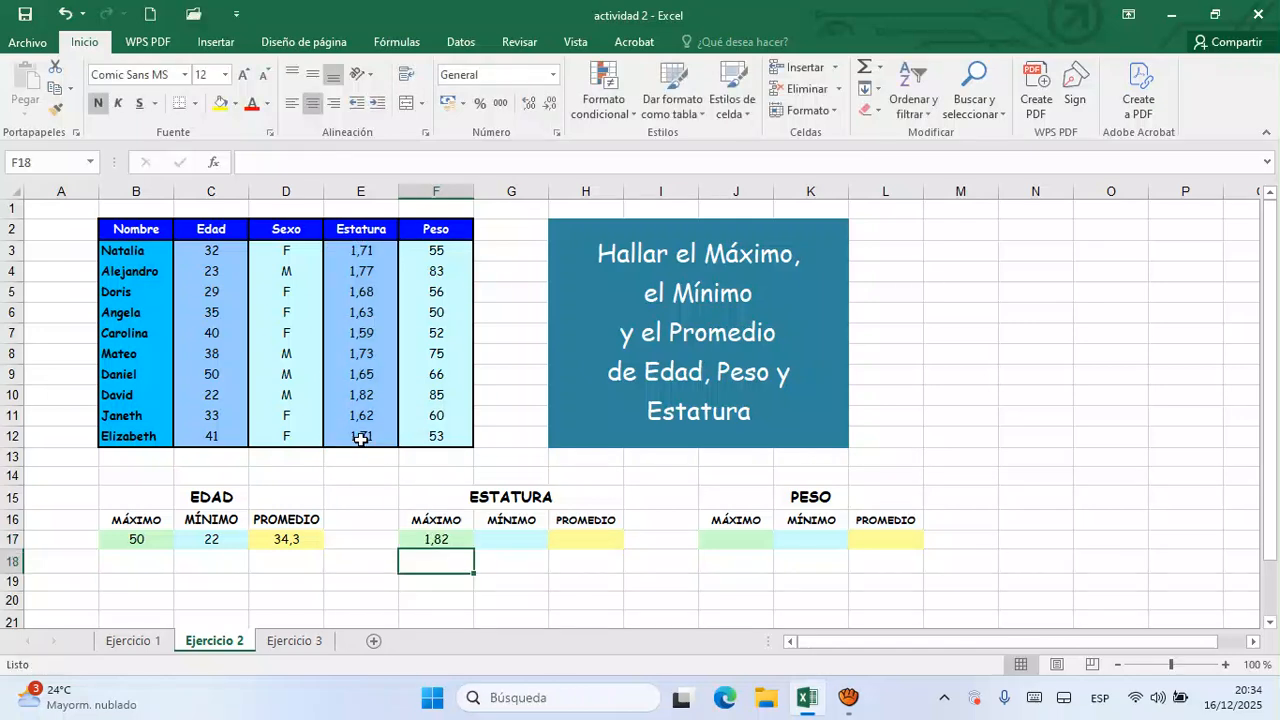
- Calculate the minimum Estatura in G17 with the formula =MIN(E3:E12)
{"action": "left_click", "coordinate": [514, 541]}
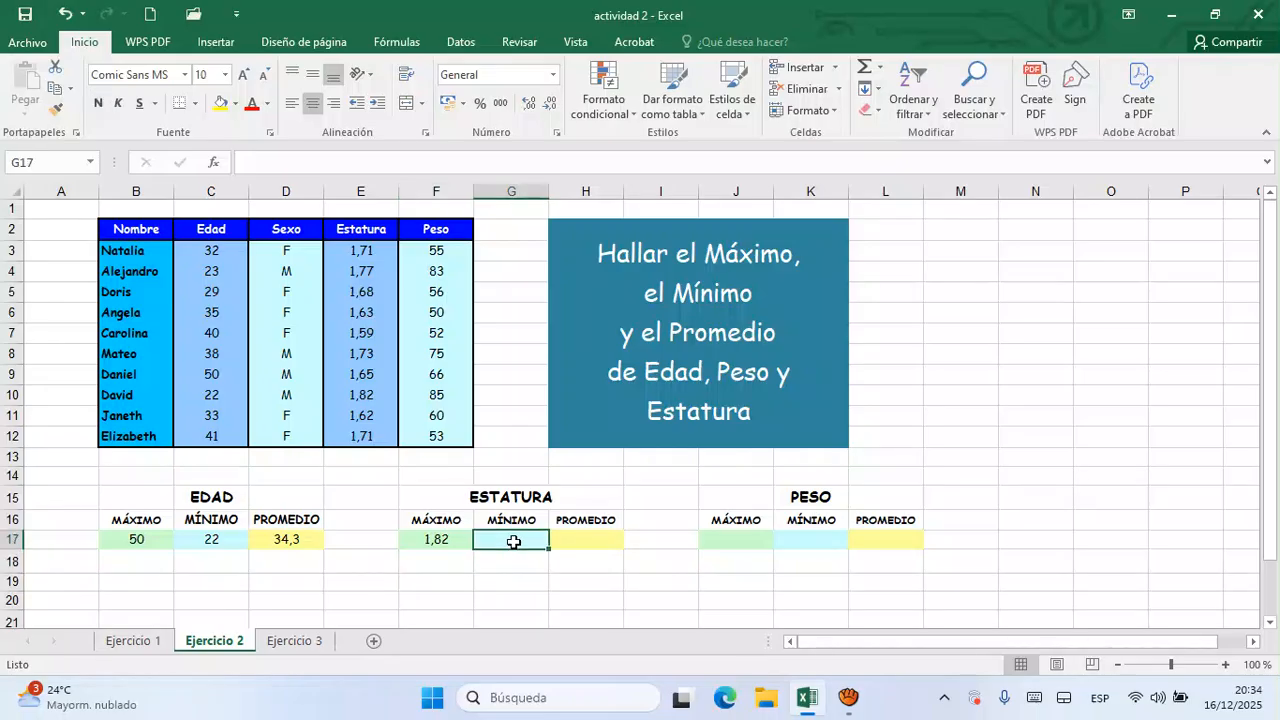
{"action": "type", "text": "=mi"}
{"action": "left_click", "coordinate": [516, 544]}
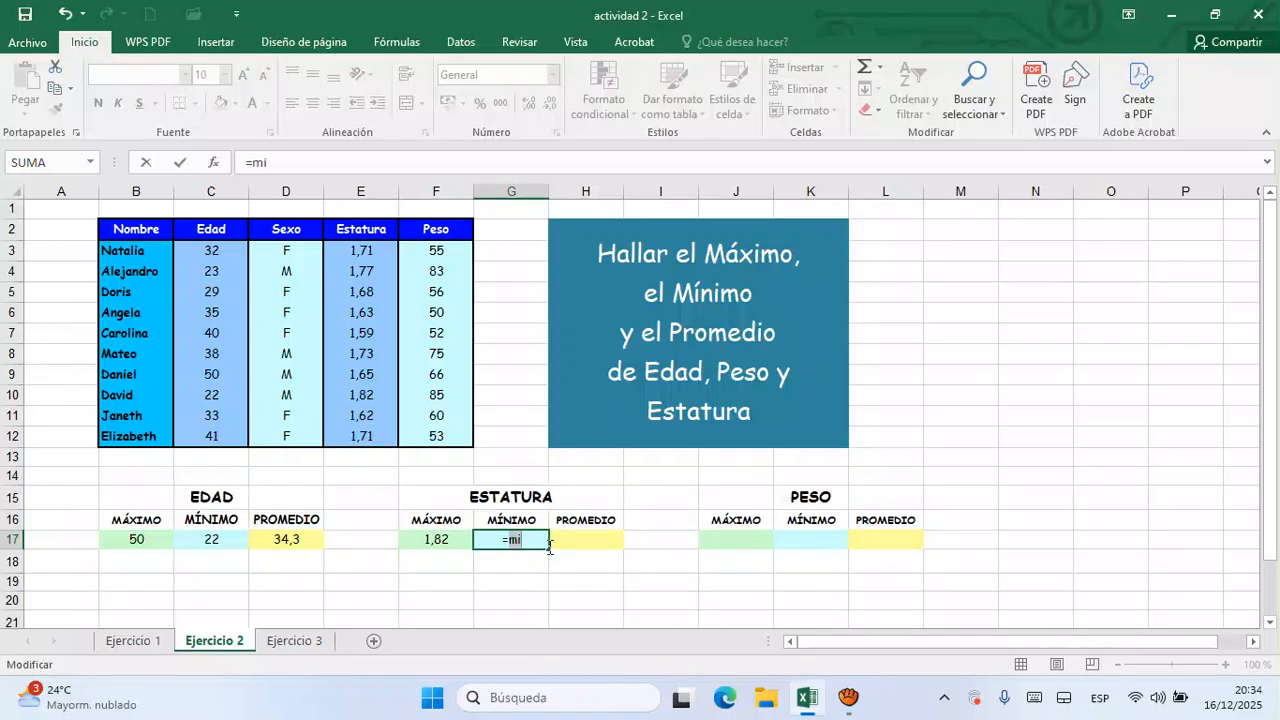
{"action": "type", "text": "n"}
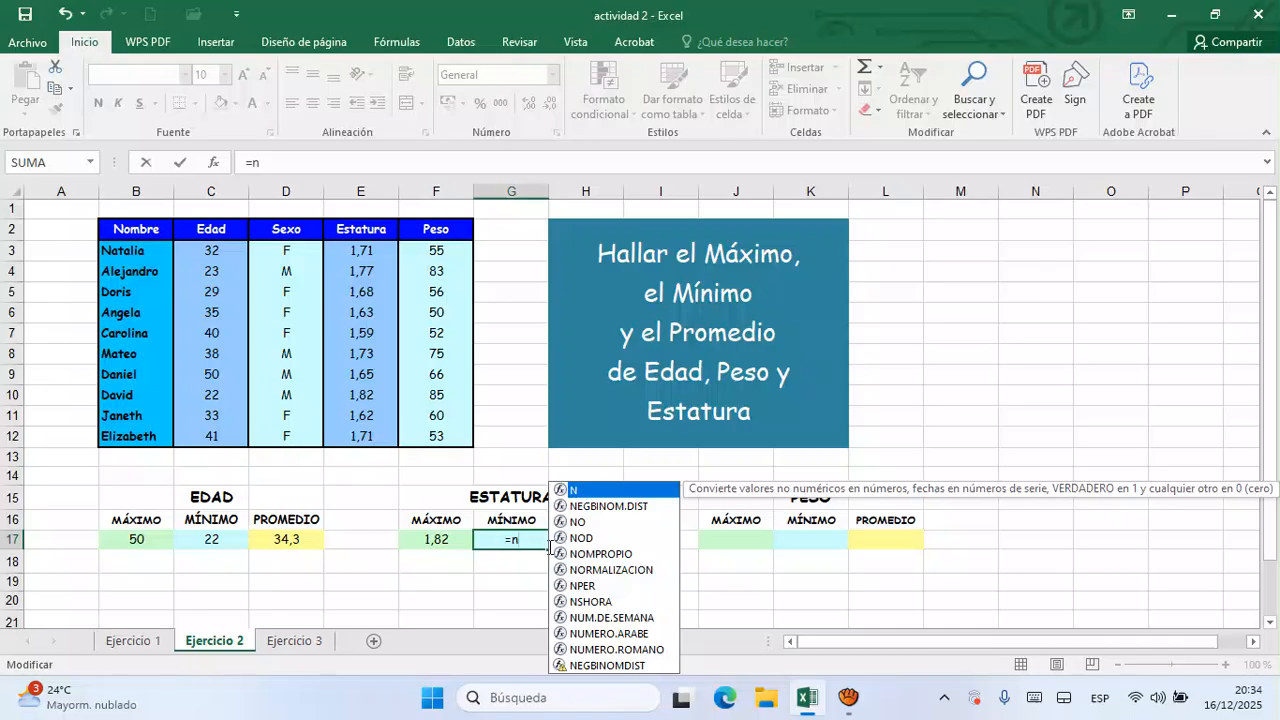
{"action": "key", "text": "BackSpace"}
{"action": "type", "text": "min"}
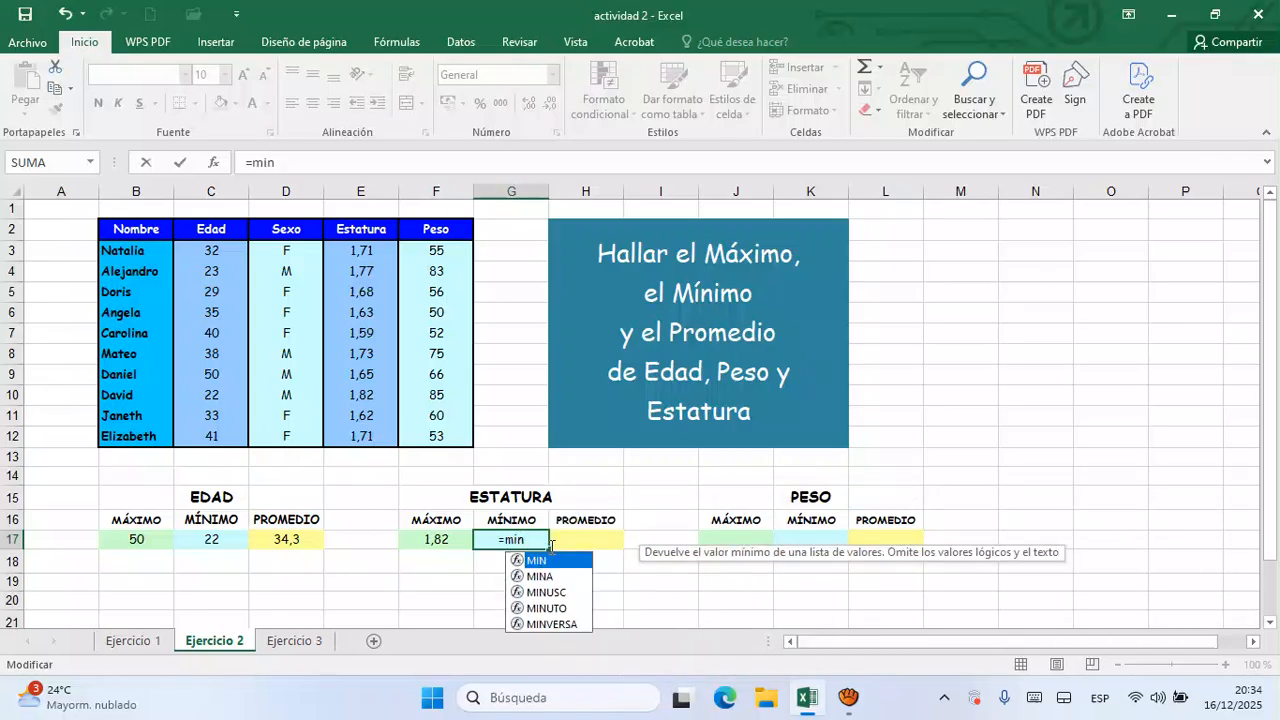
{"action": "double_click", "coordinate": [563, 562]}
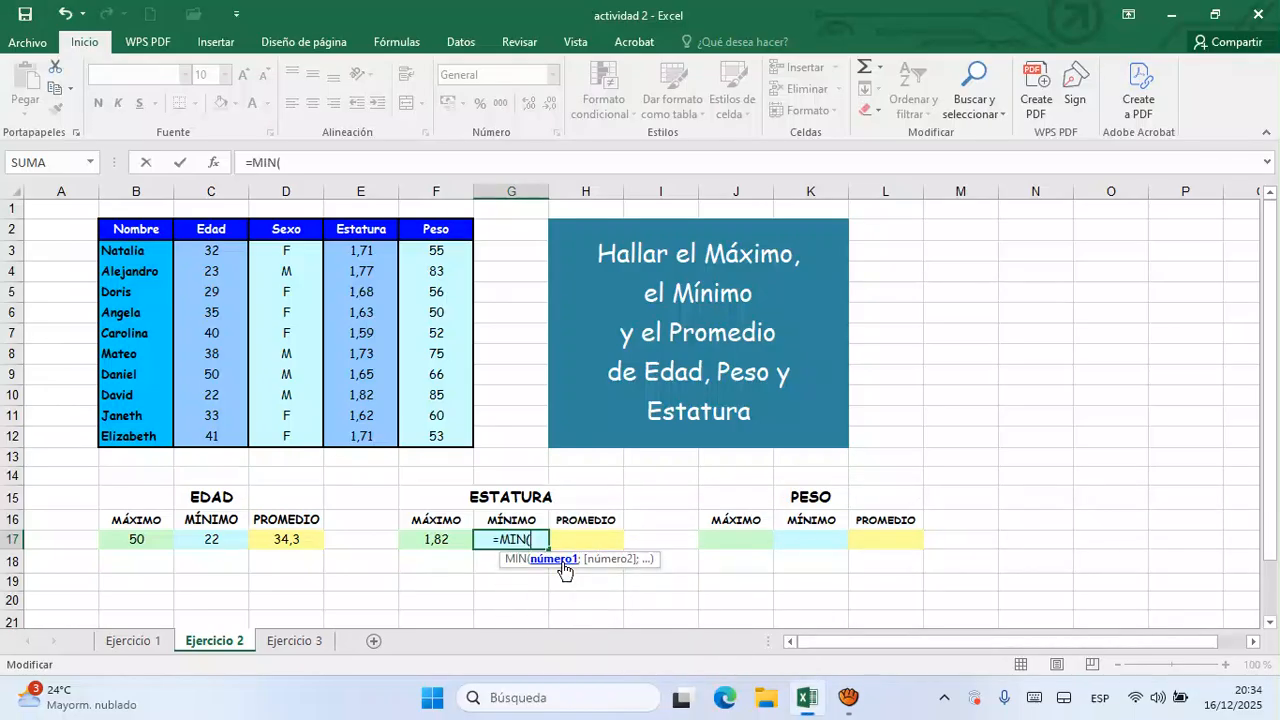
{"action": "left_click_drag", "start_coordinate": [368, 255], "coordinate": [347, 435]}
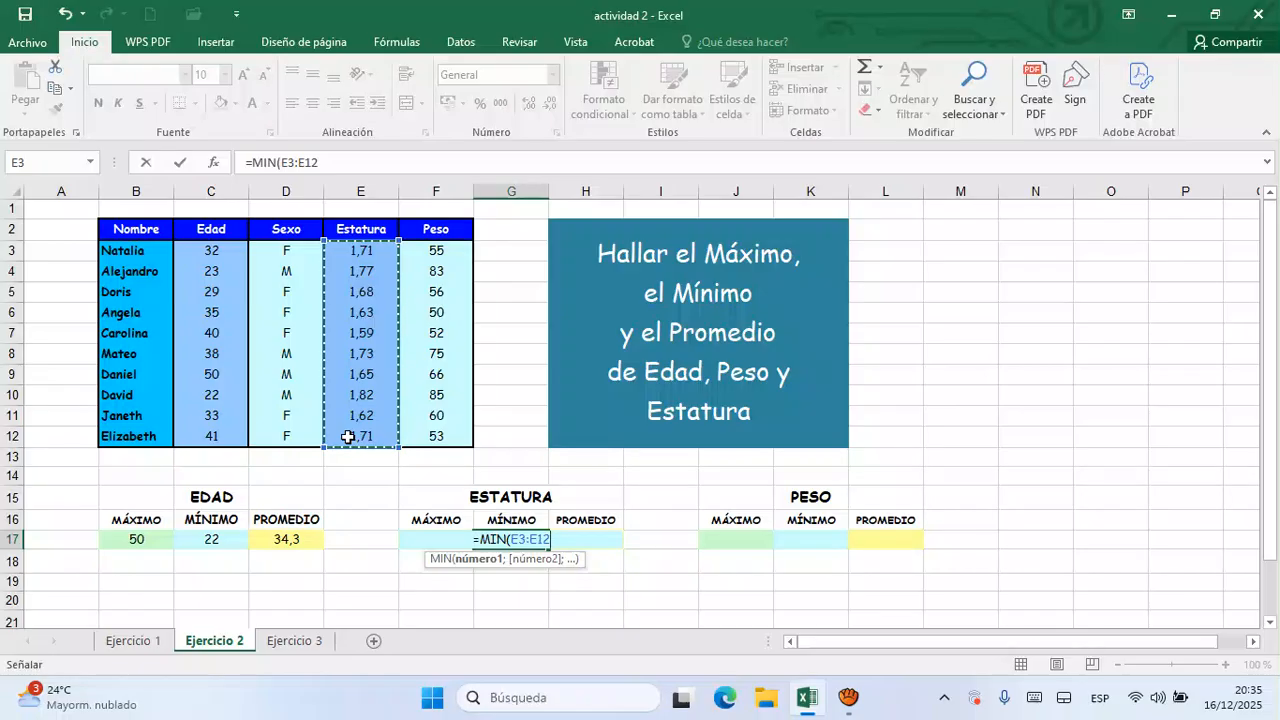
{"action": "type", "text": ")"}
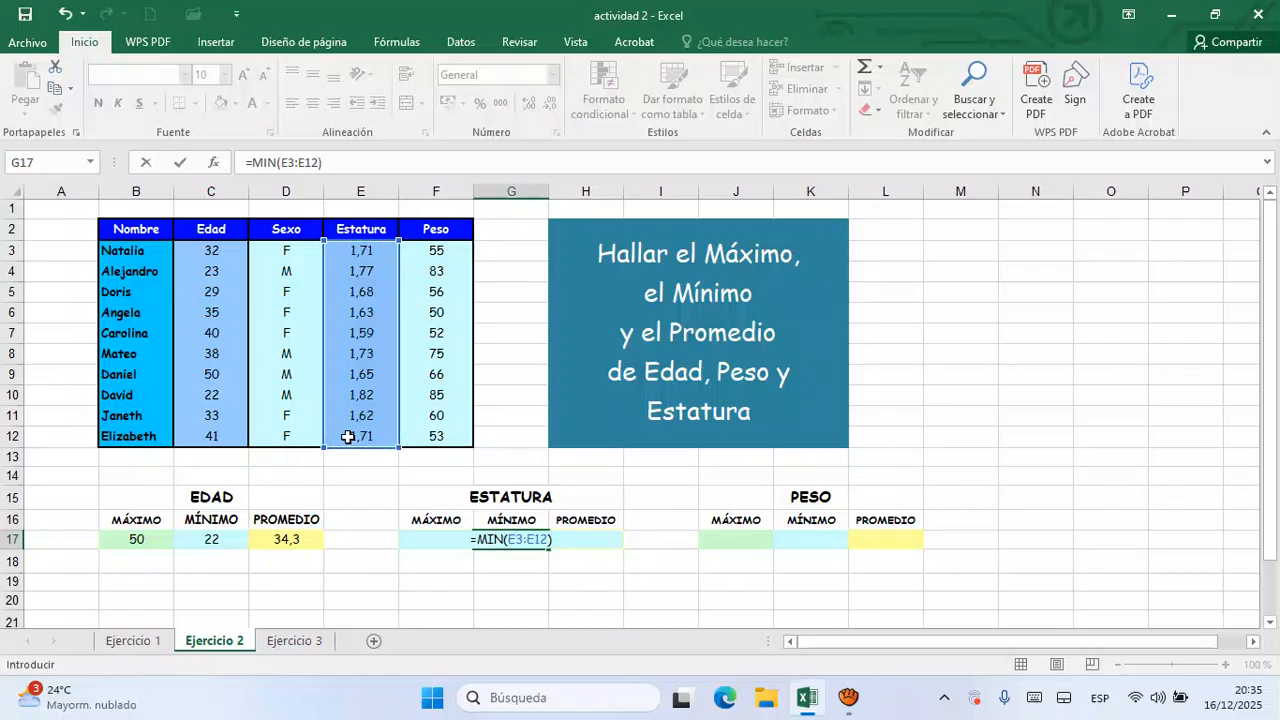
{"action": "key", "text": "Return"}
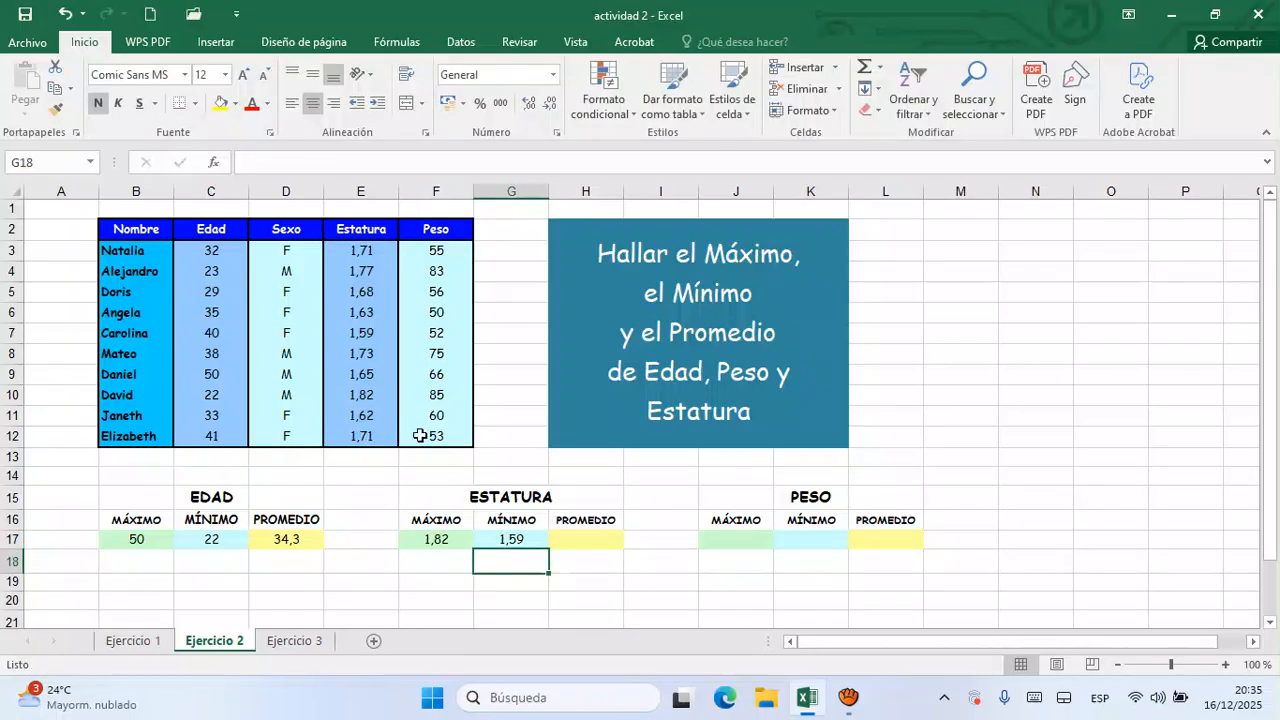
- Calculate the average Estatura in H17 with the formula =PROMEDIO(E3:E12)
{"action": "left_click", "coordinate": [597, 541]}
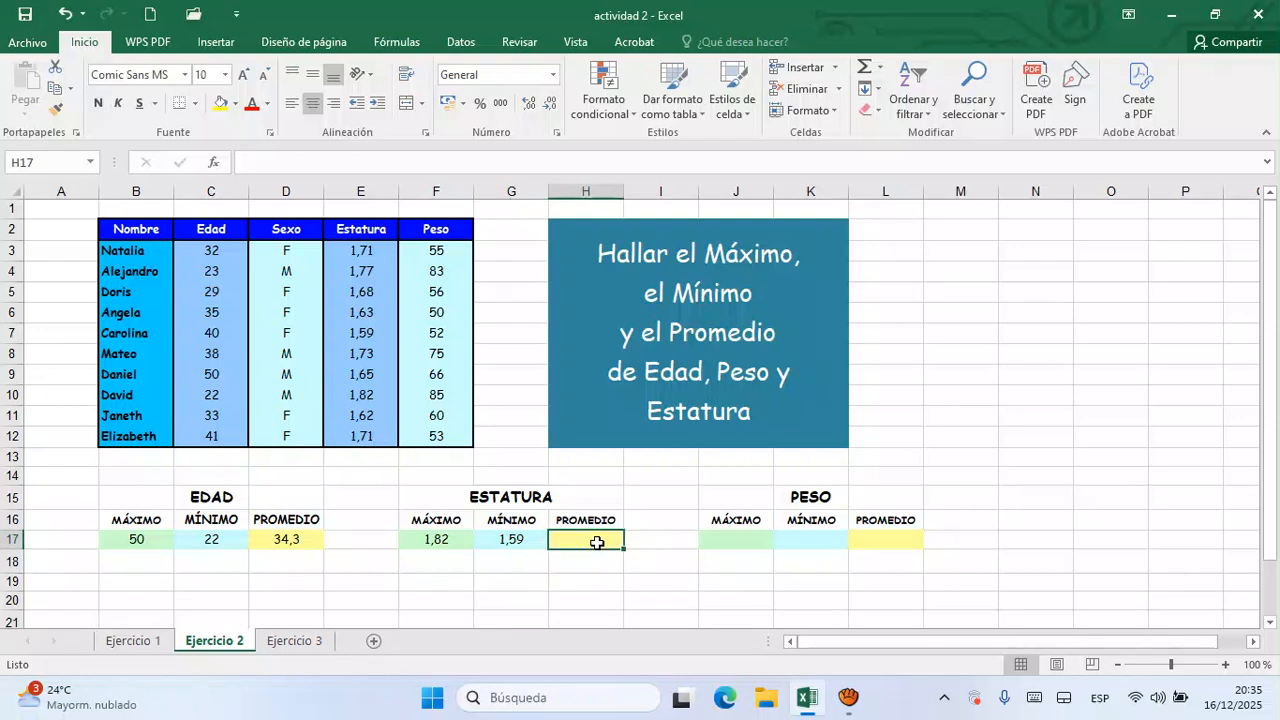
{"action": "type", "text": "="}
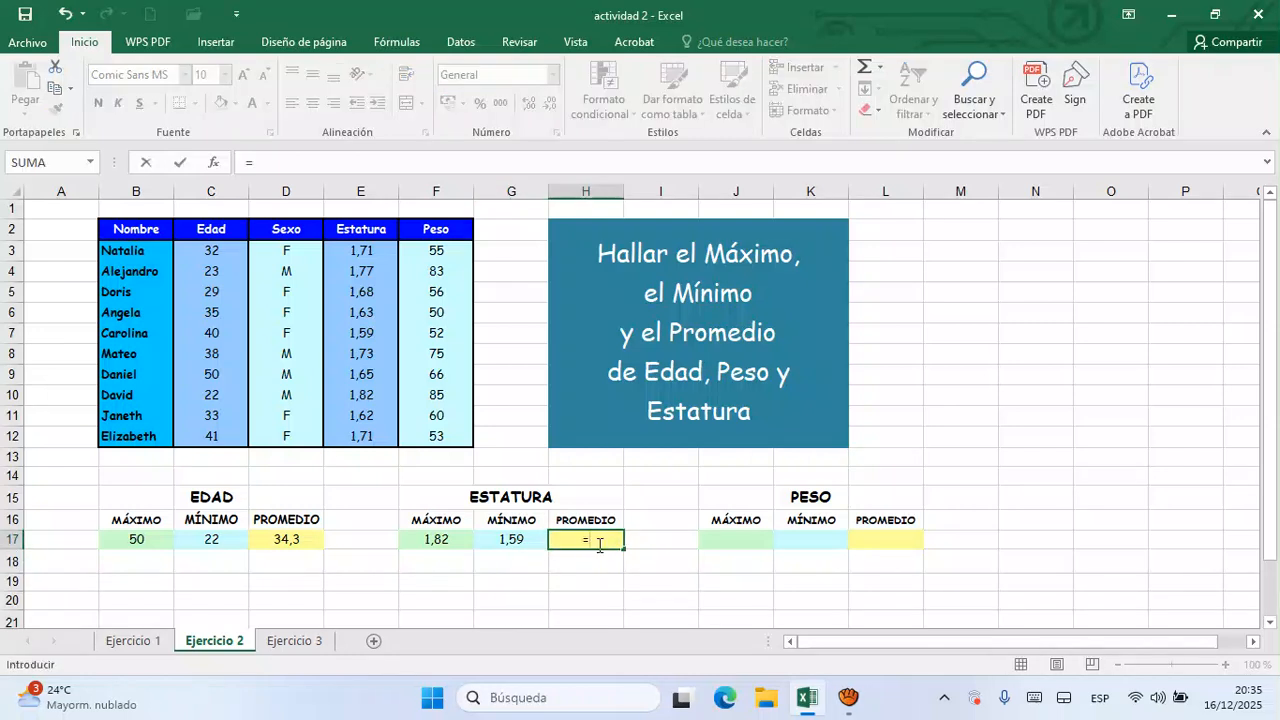
{"action": "type", "text": "prome"}
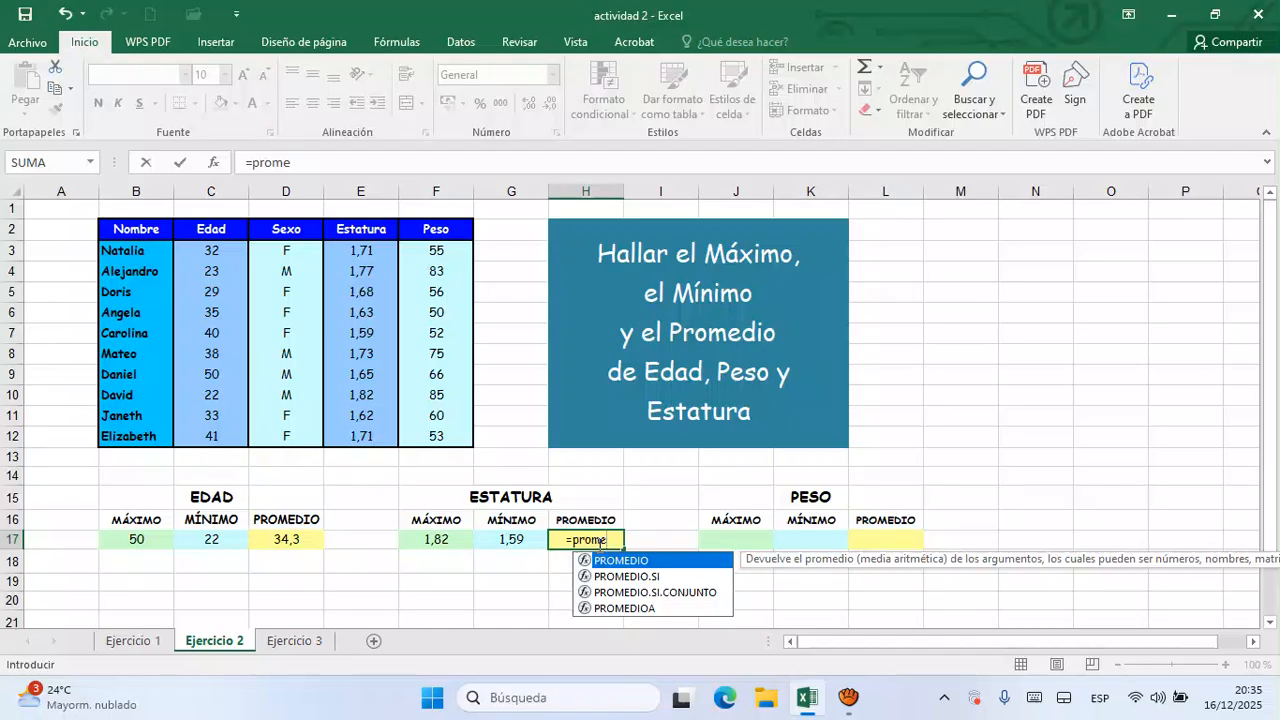
{"action": "key", "text": "Tab"}
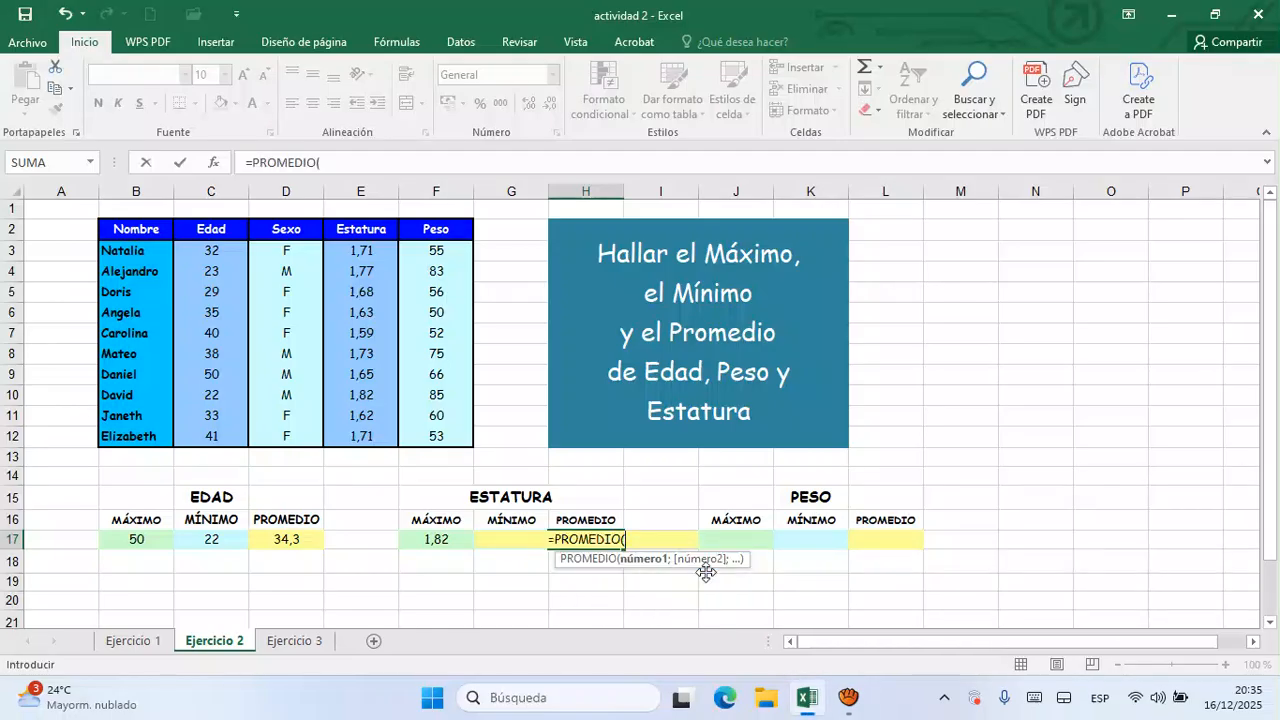
{"action": "left_click_drag", "start_coordinate": [377, 260], "coordinate": [344, 446]}
{"action": "type", "text": ")"}
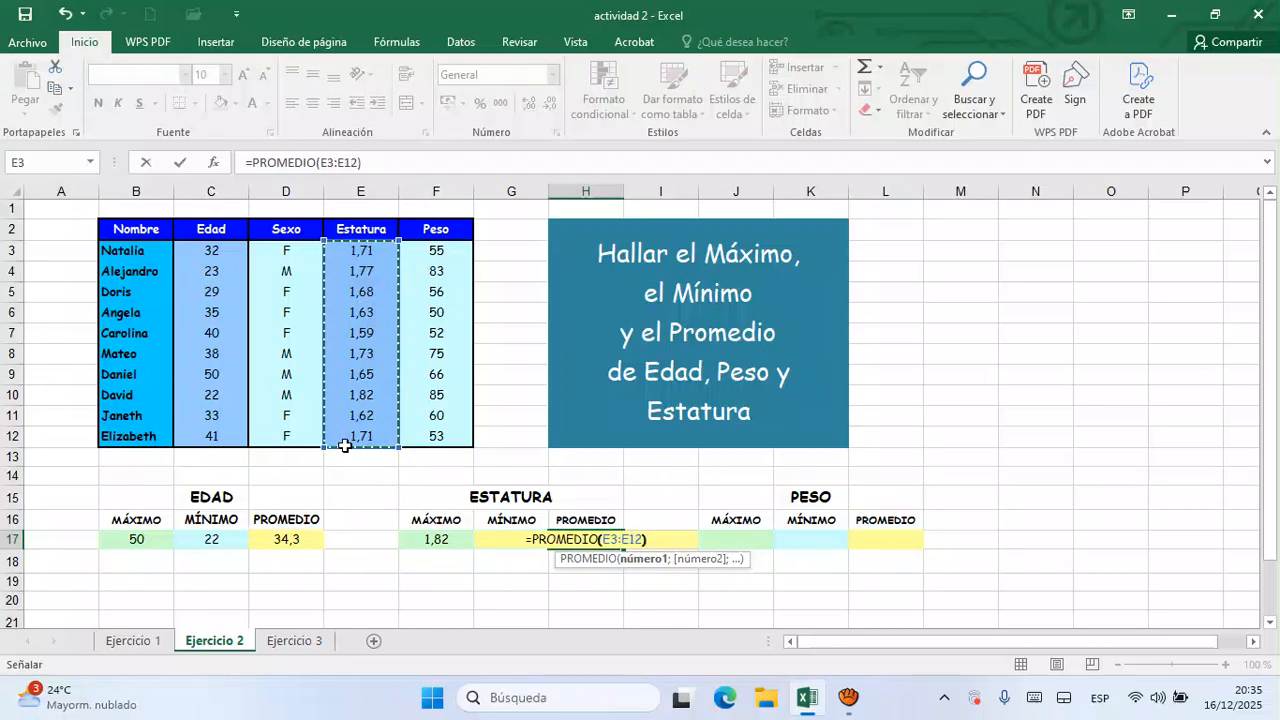
{"action": "key", "text": "Return"}
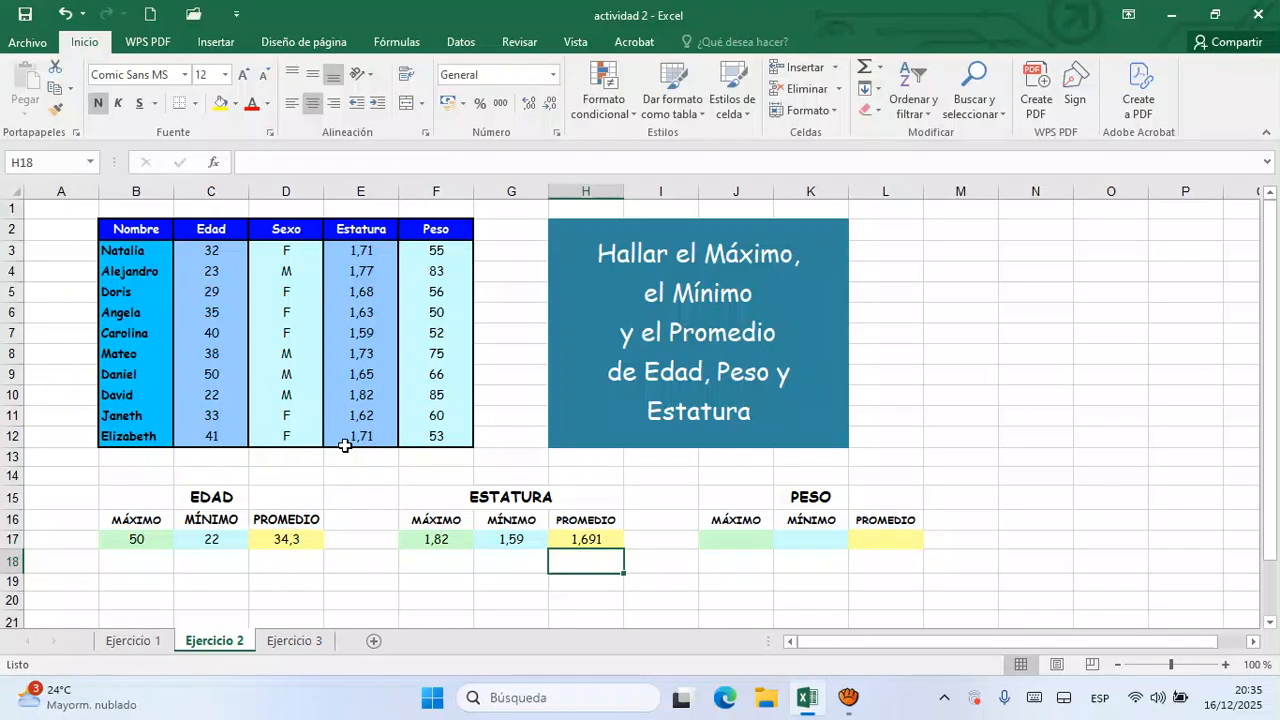
- Calculate the maximum Peso in J17 with the formula =MAX(F3:F12)
{"action": "left_click", "coordinate": [735, 540]}
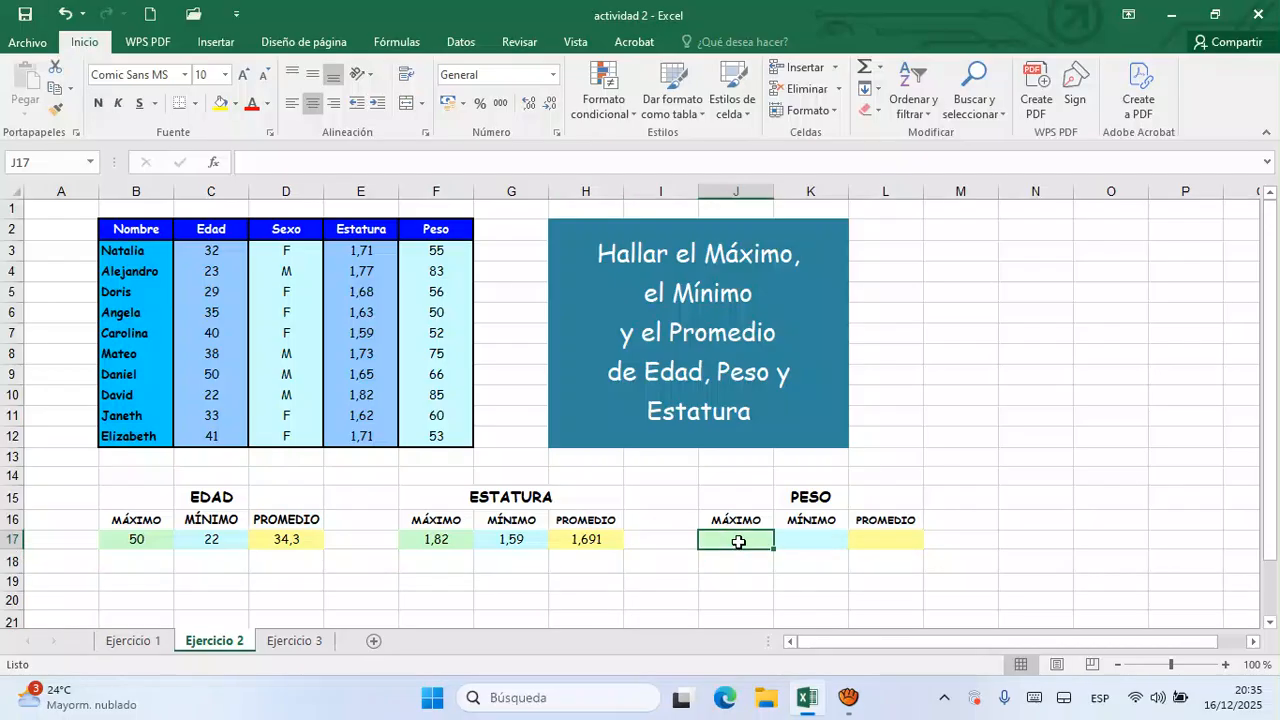
{"action": "type", "text": "=max"}
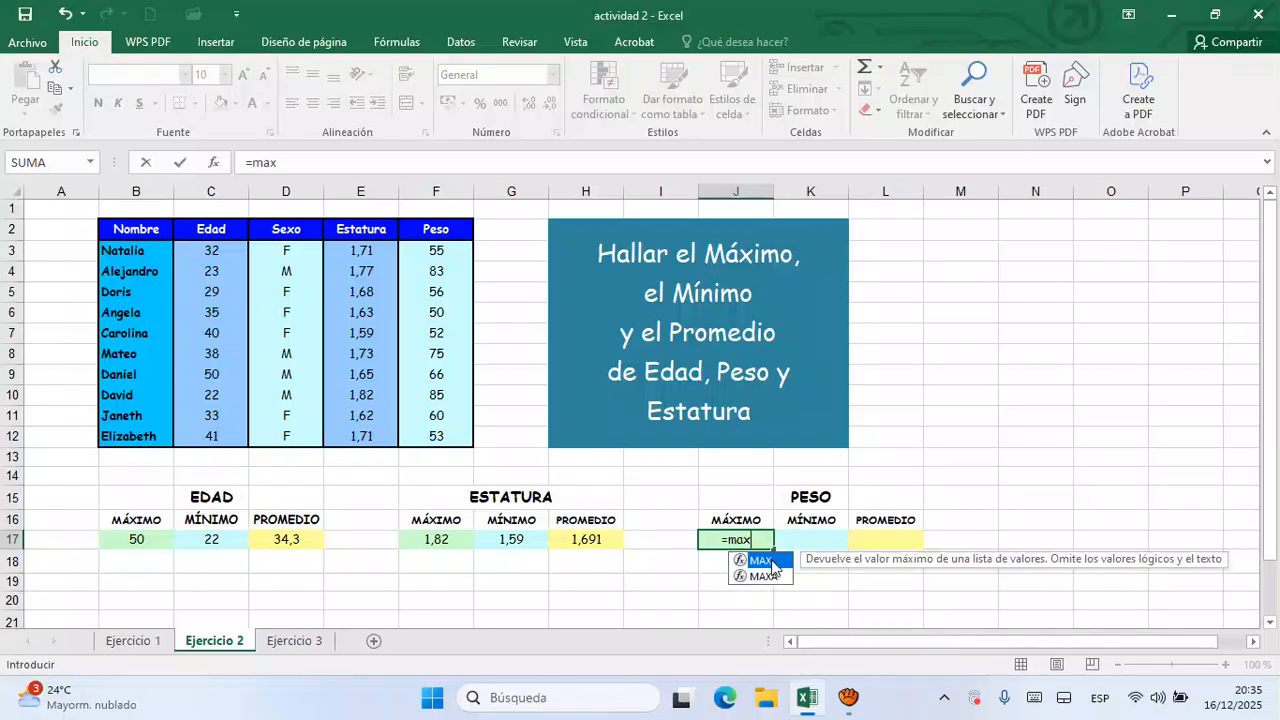
{"action": "double_click", "coordinate": [765, 561]}
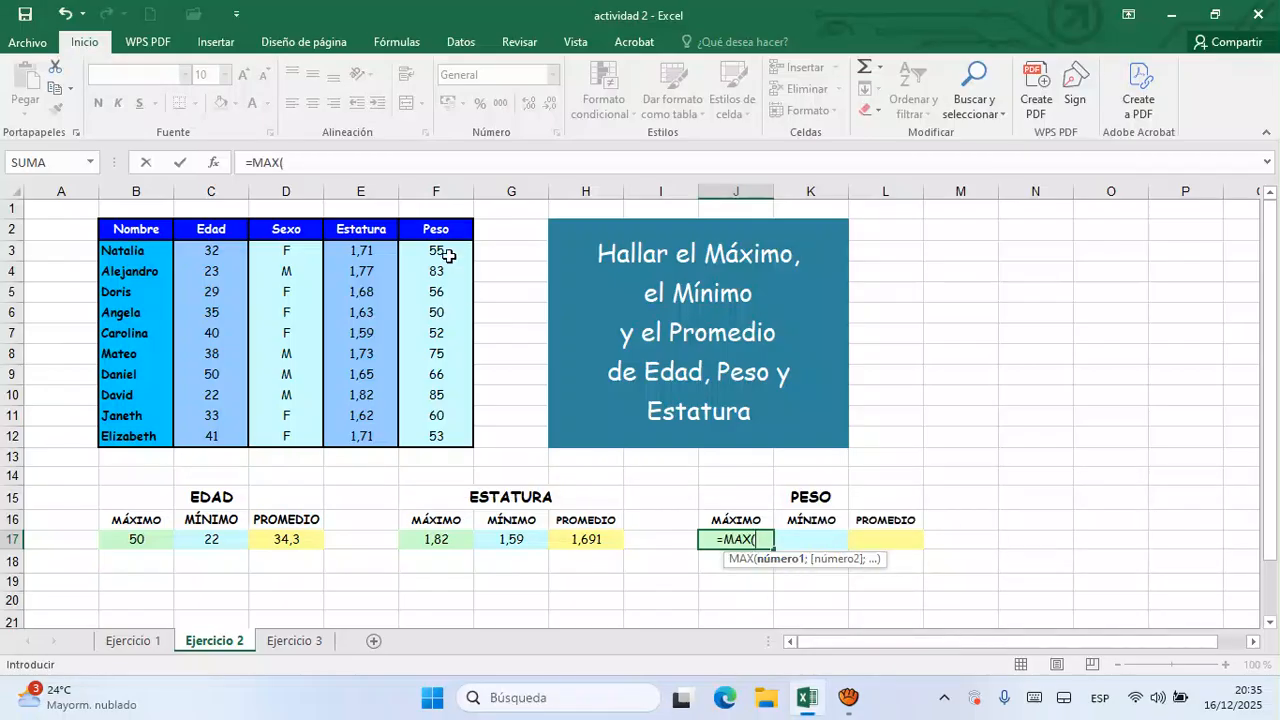
{"action": "left_click_drag", "start_coordinate": [447, 256], "coordinate": [438, 449]}
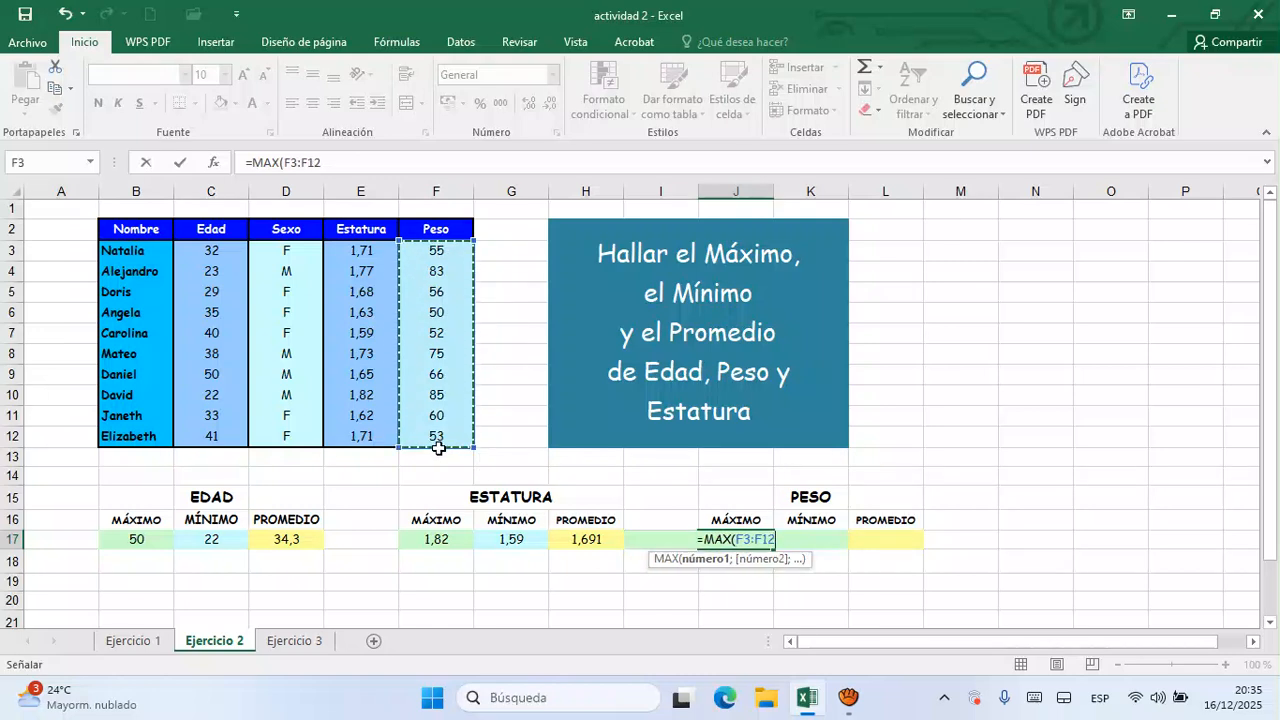
{"action": "type", "text": ")"}
{"action": "key", "text": "Return"}
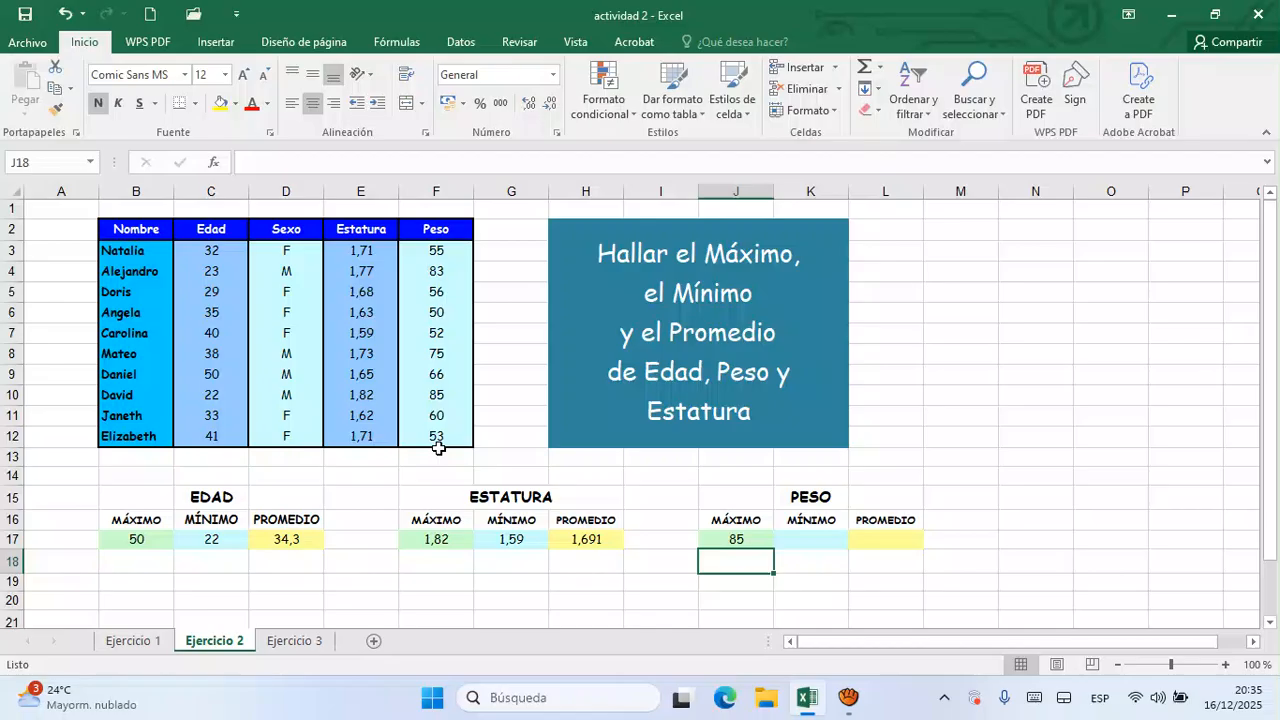
- Calculate the minimum Peso in K17 with the formula =MIN(F3:F12)
{"action": "key", "text": "Up"}
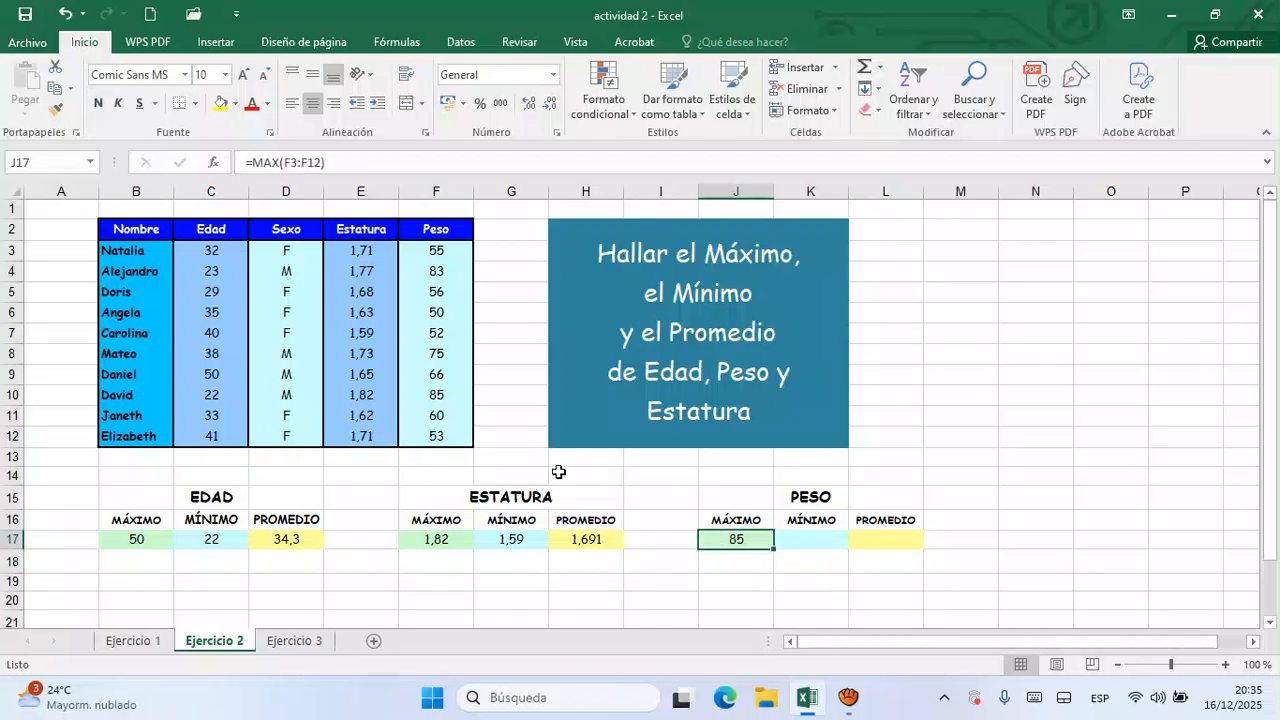
{"action": "key", "text": "Right"}
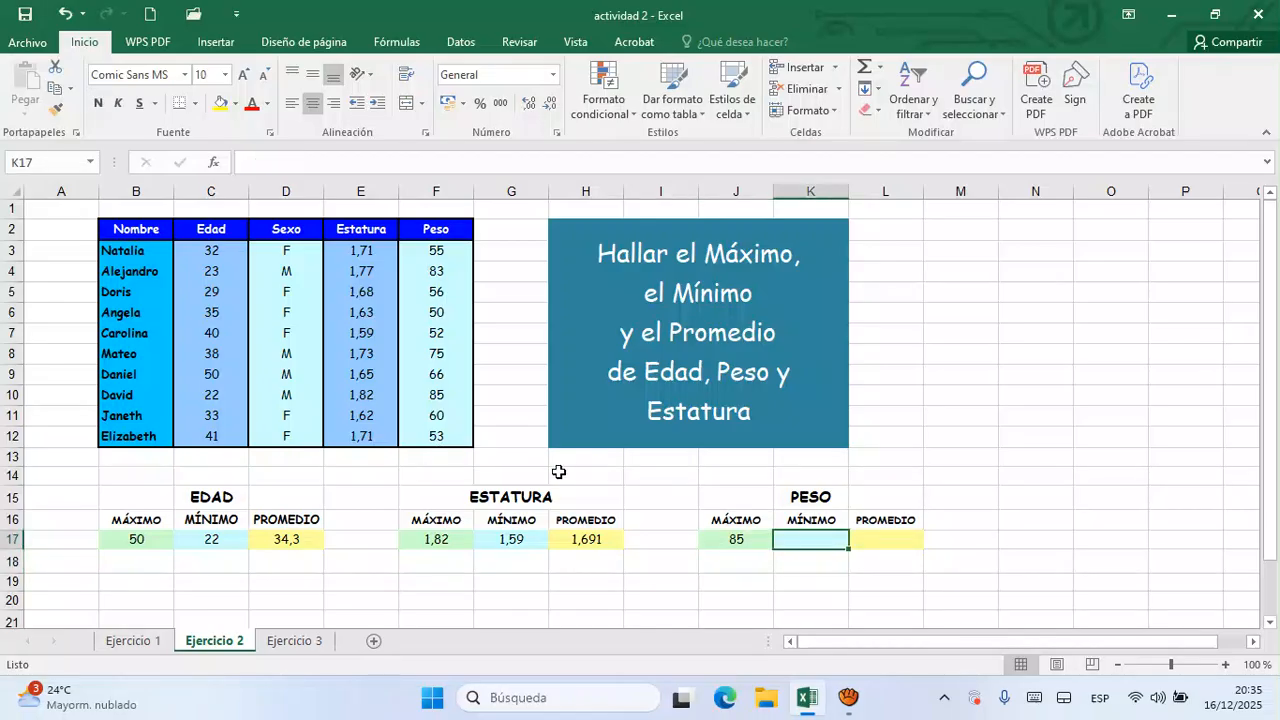
{"action": "type", "text": "=min"}
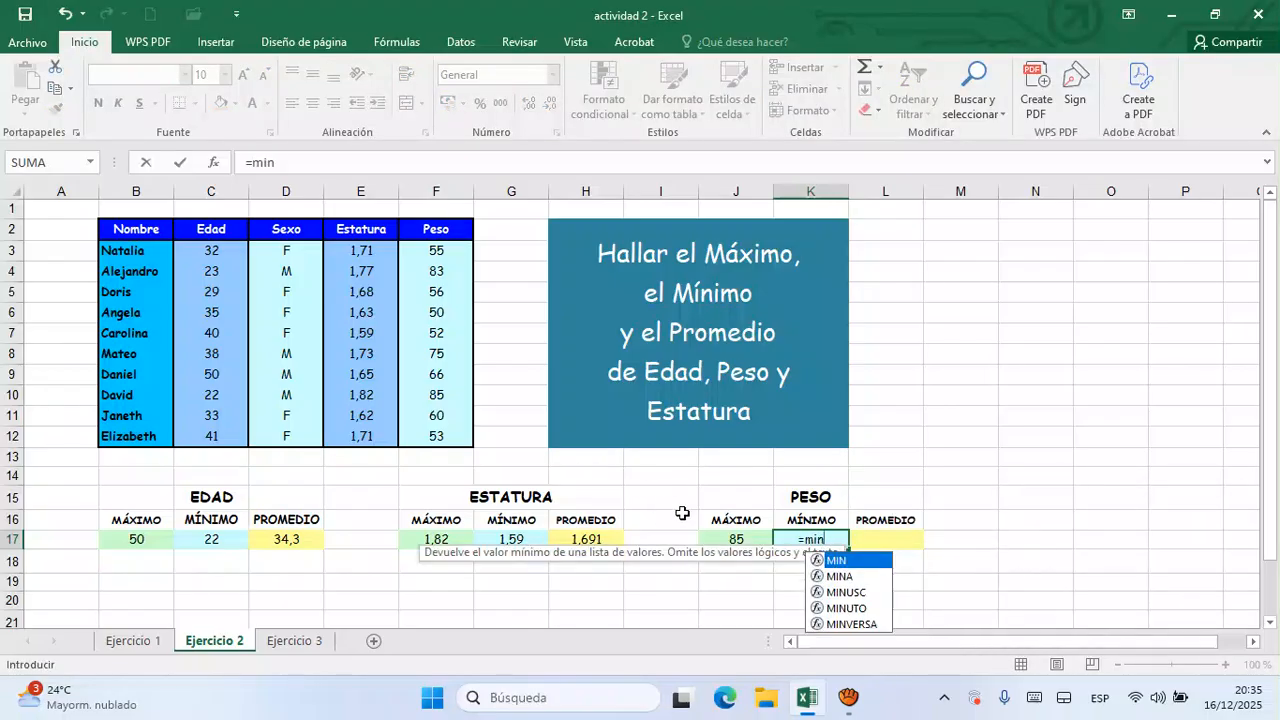
{"action": "double_click", "coordinate": [880, 559]}
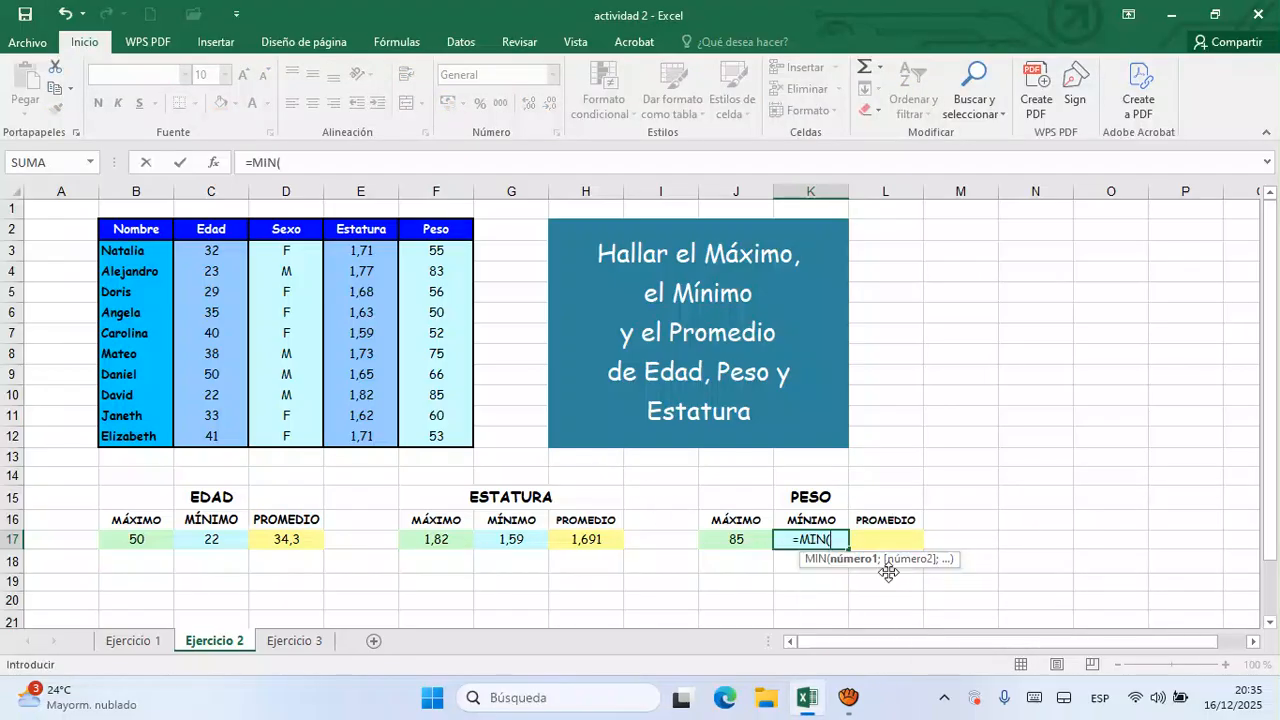
{"action": "left_click_drag", "start_coordinate": [447, 258], "coordinate": [428, 437]}
{"action": "type", "text": ")"}
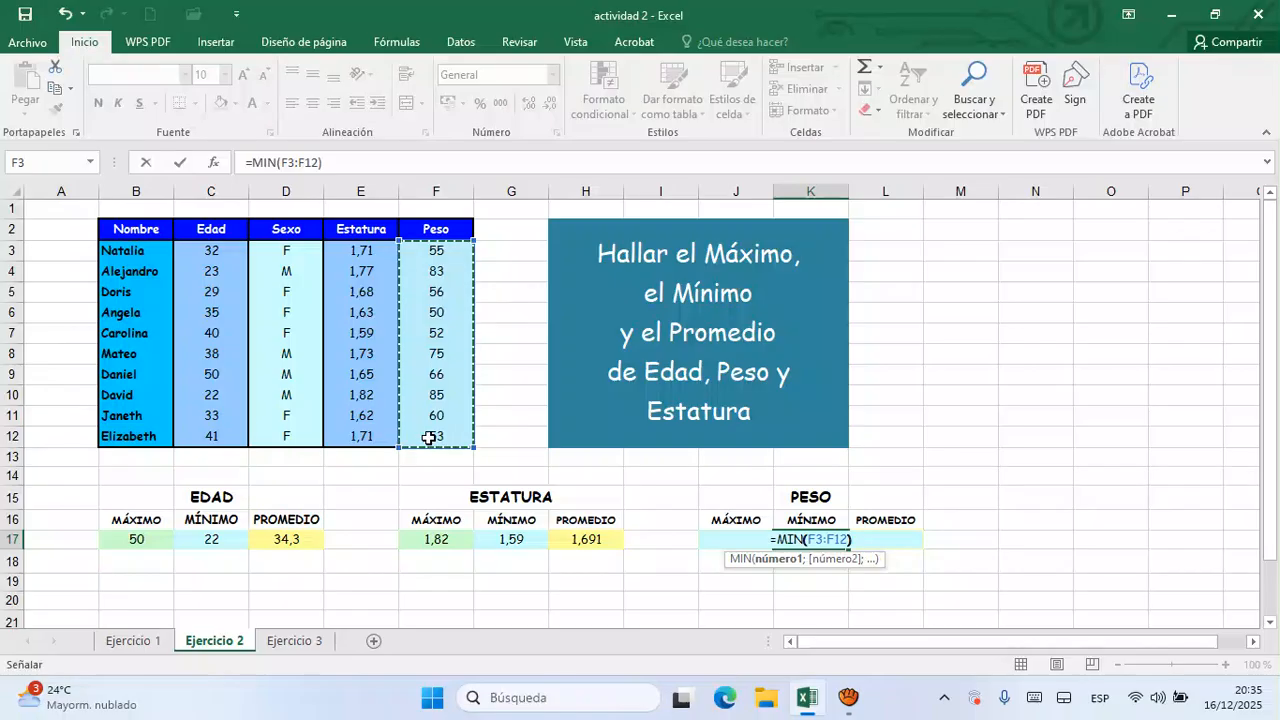
{"action": "key", "text": "Return"}
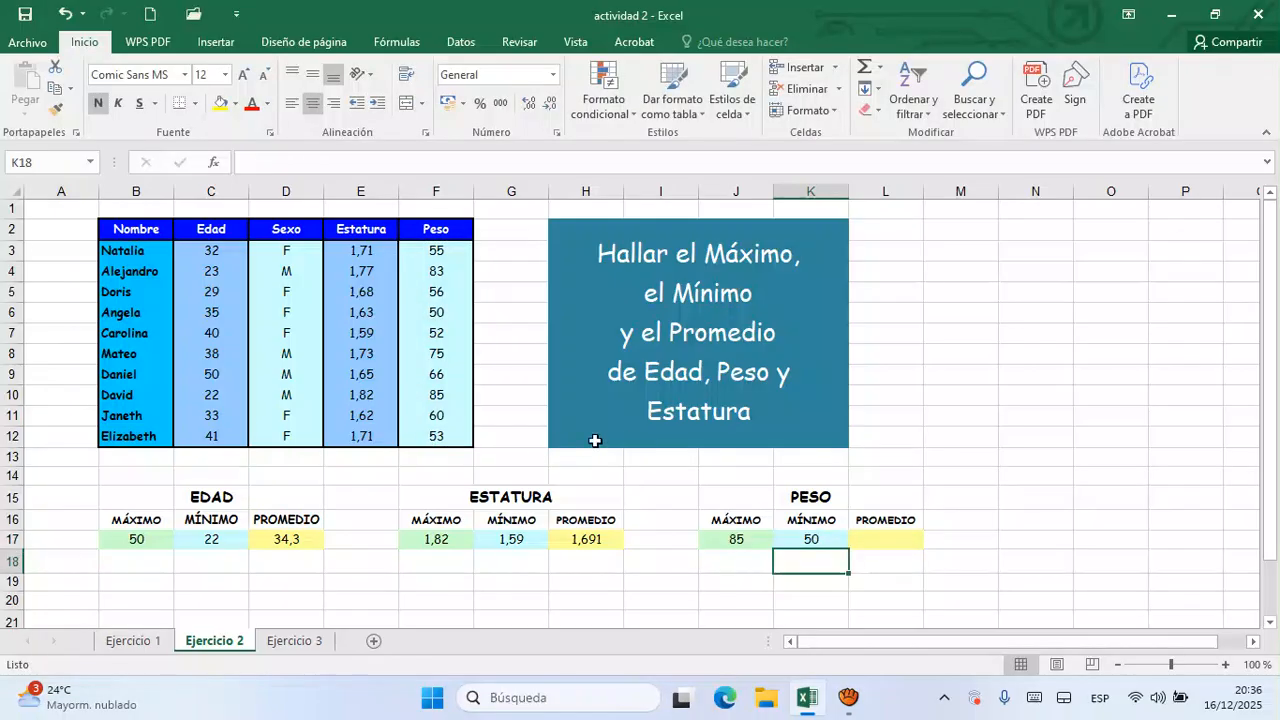
- Calculate the average Peso in L17 with the formula =PROMEDIO(F3:F12)
{"action": "key", "text": "Up"}
{"action": "key", "text": "Right"}
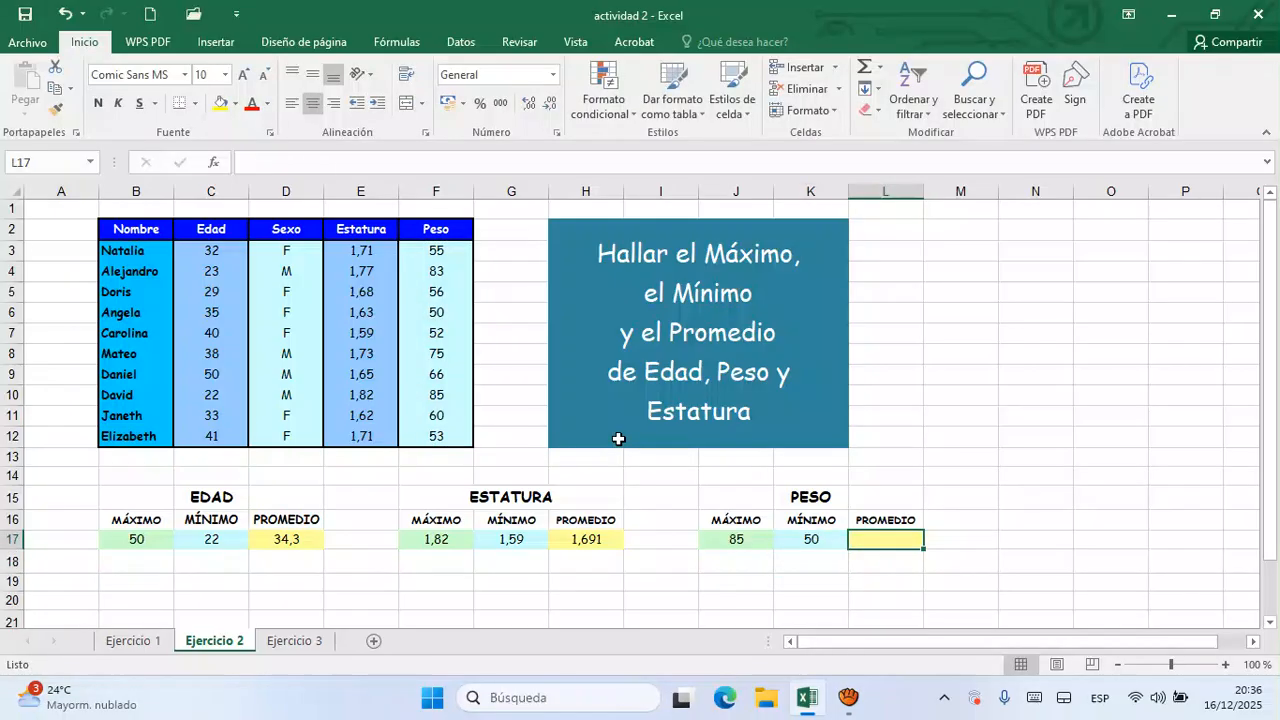
{"action": "type", "text": "="}
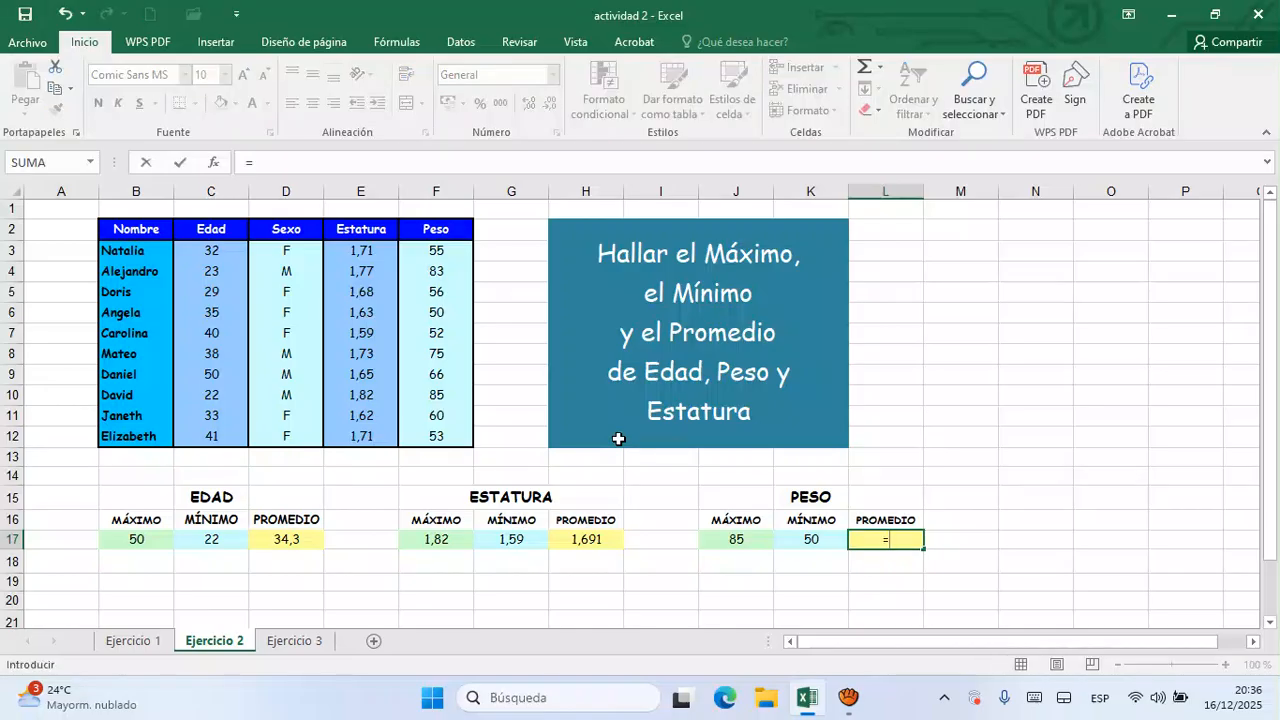
{"action": "type", "text": "p"}
{"action": "type", "text": "m"}
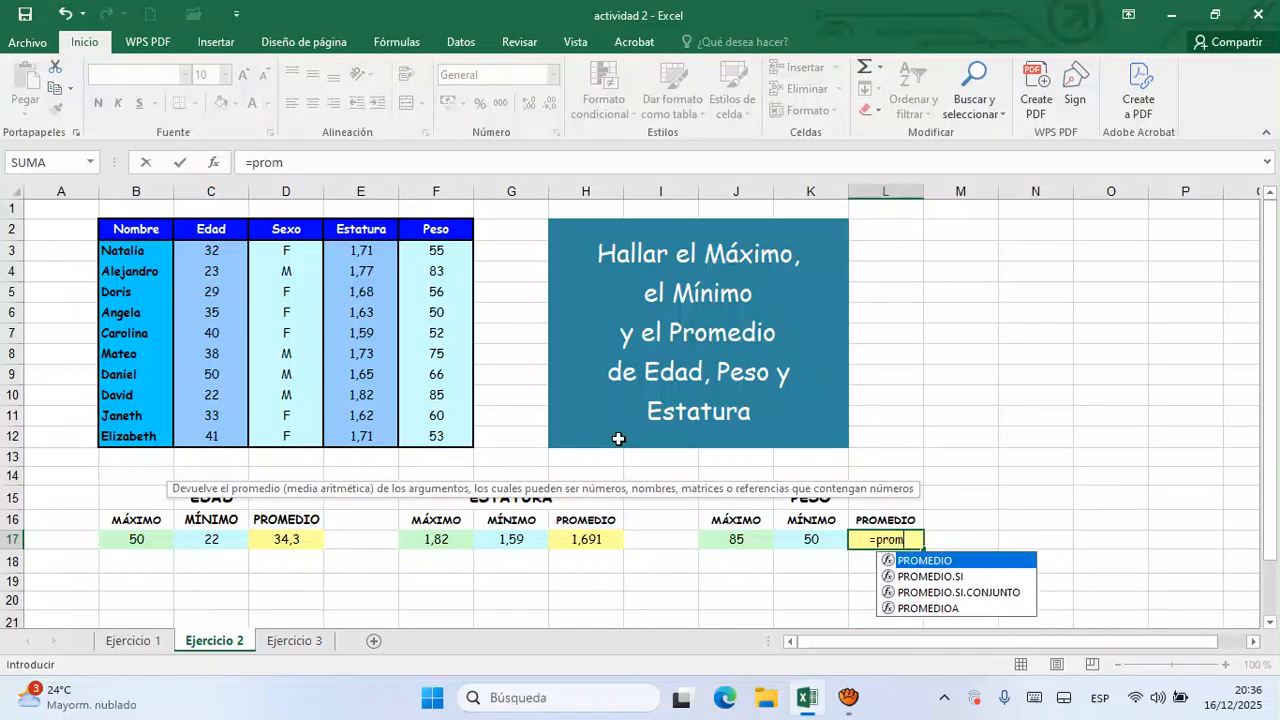
{"action": "double_click", "coordinate": [992, 561]}
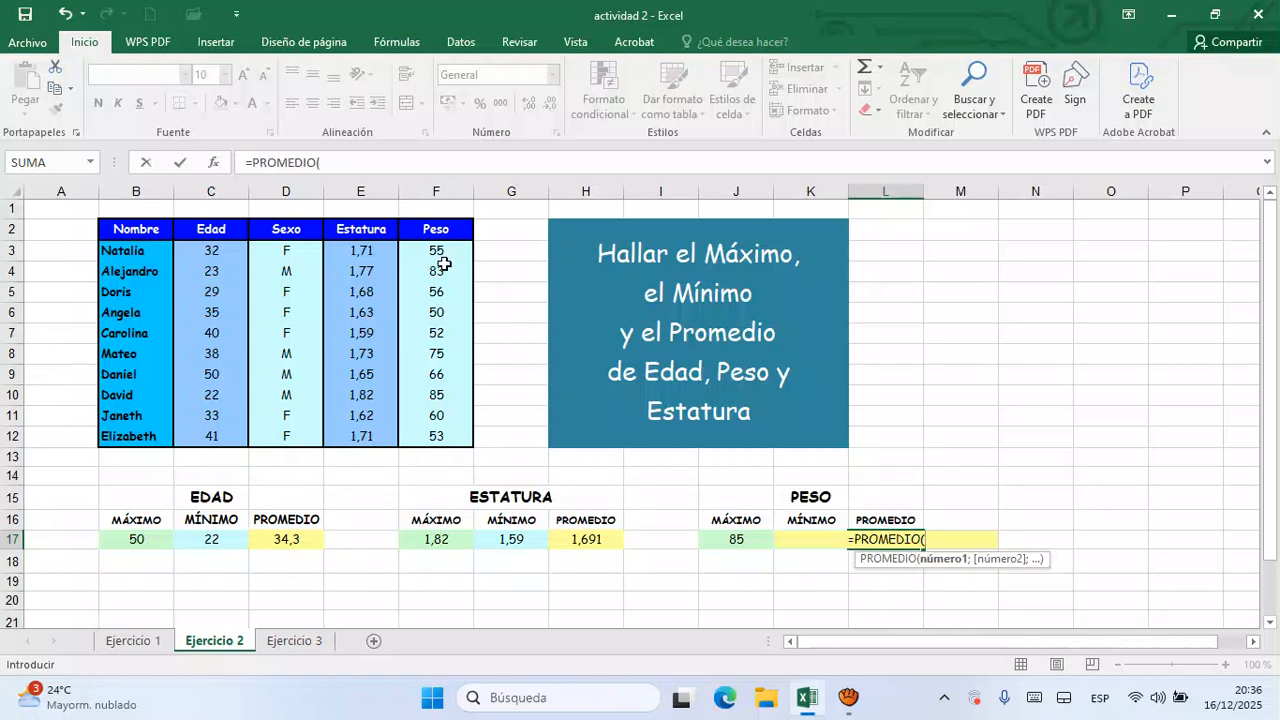
{"action": "left_click_drag", "start_coordinate": [445, 258], "coordinate": [442, 437]}
{"action": "type", "text": ")"}
{"action": "key", "text": "Return"}
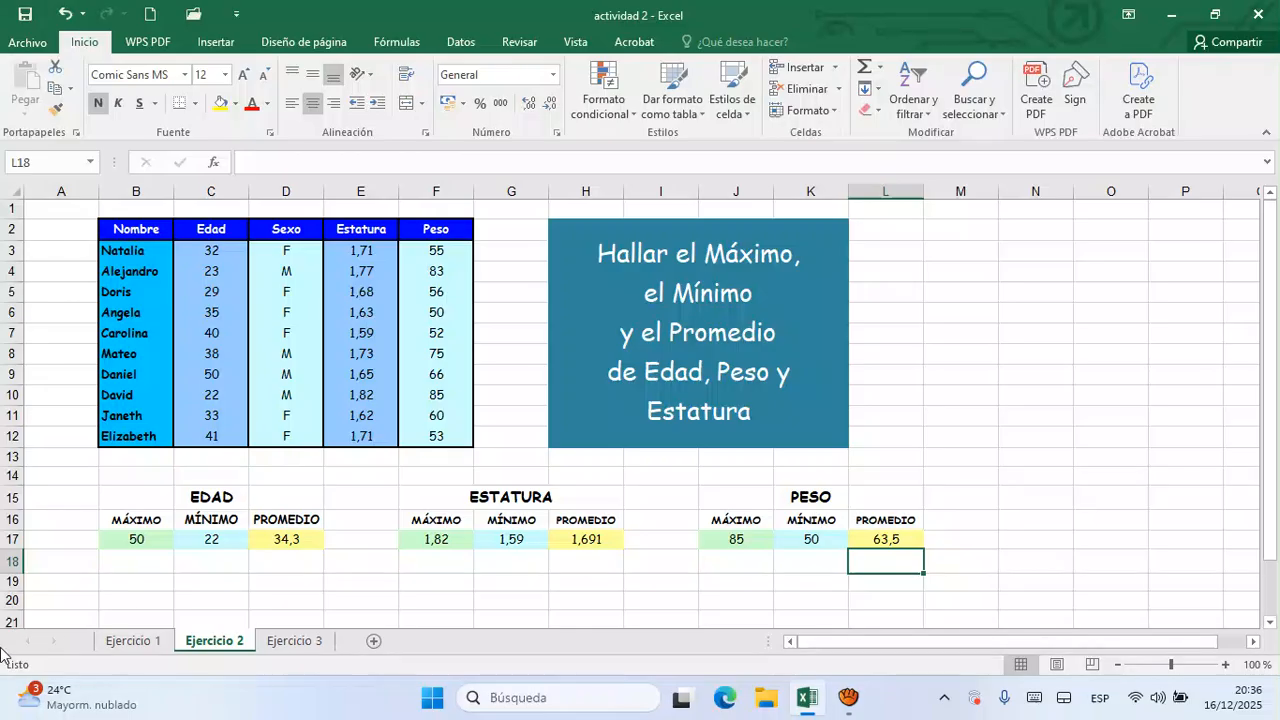
- On the Ejercicio 3 sheet, calculate the Subtotal in F18 as =D18*E18 and fill the formula down to F21
{"action": "left_click", "coordinate": [297, 643]}
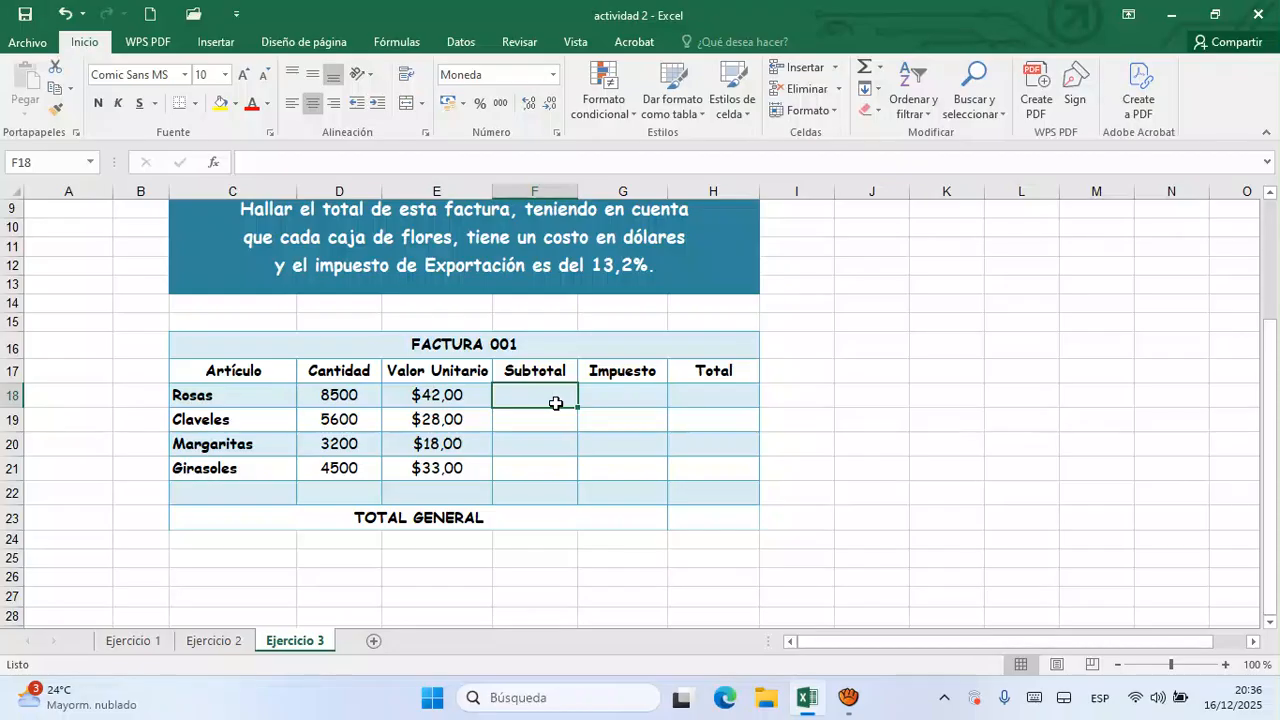
{"action": "type", "text": "="}
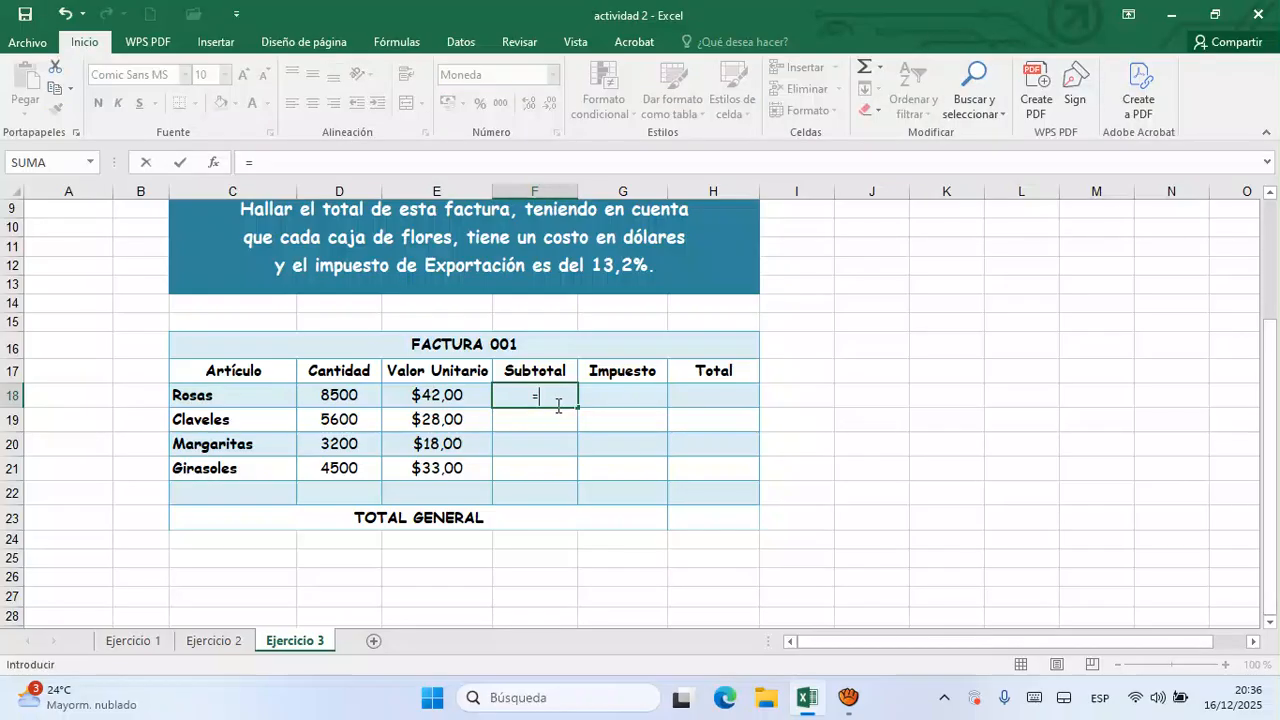
{"action": "left_click", "coordinate": [340, 398]}
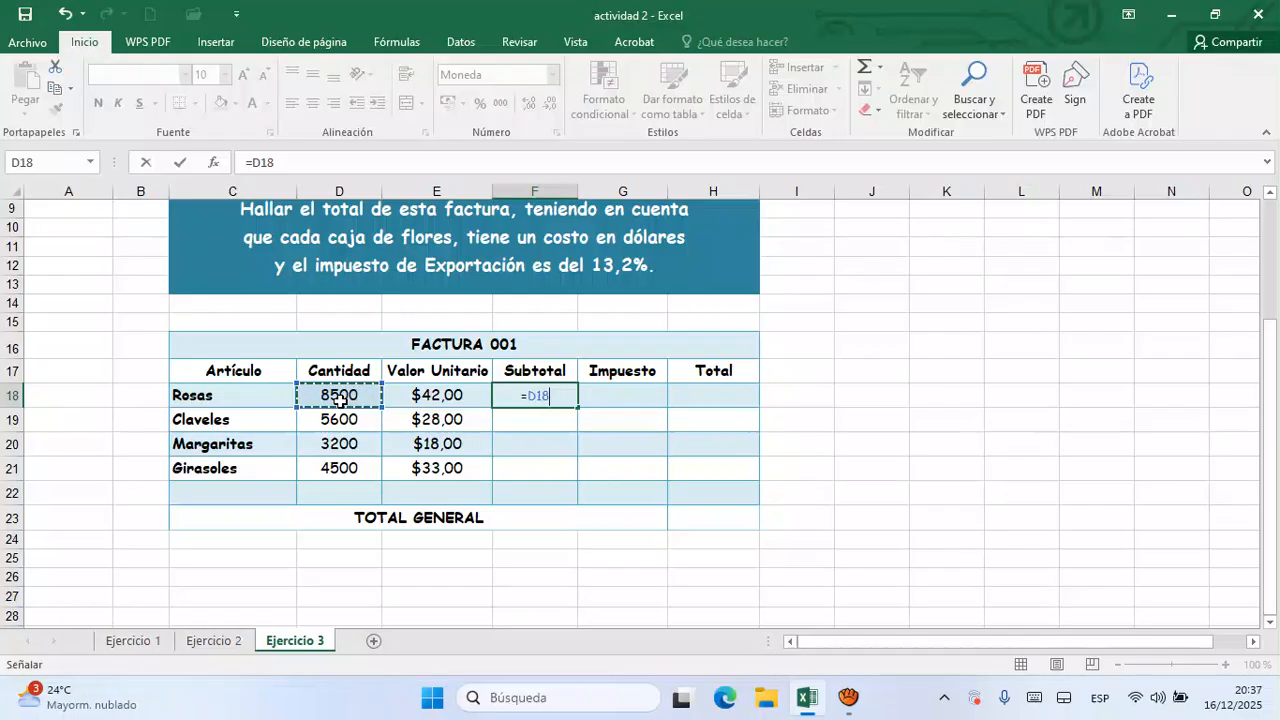
{"action": "type", "text": "*"}
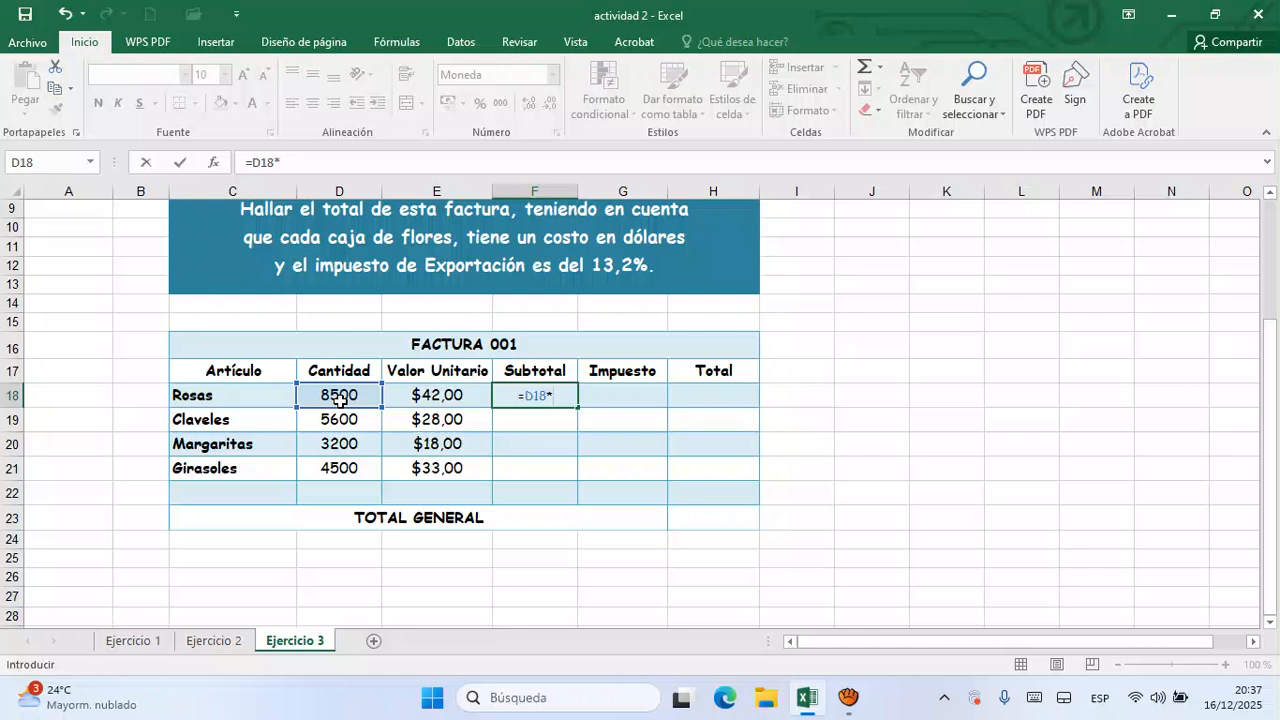
{"action": "left_click", "coordinate": [461, 403]}
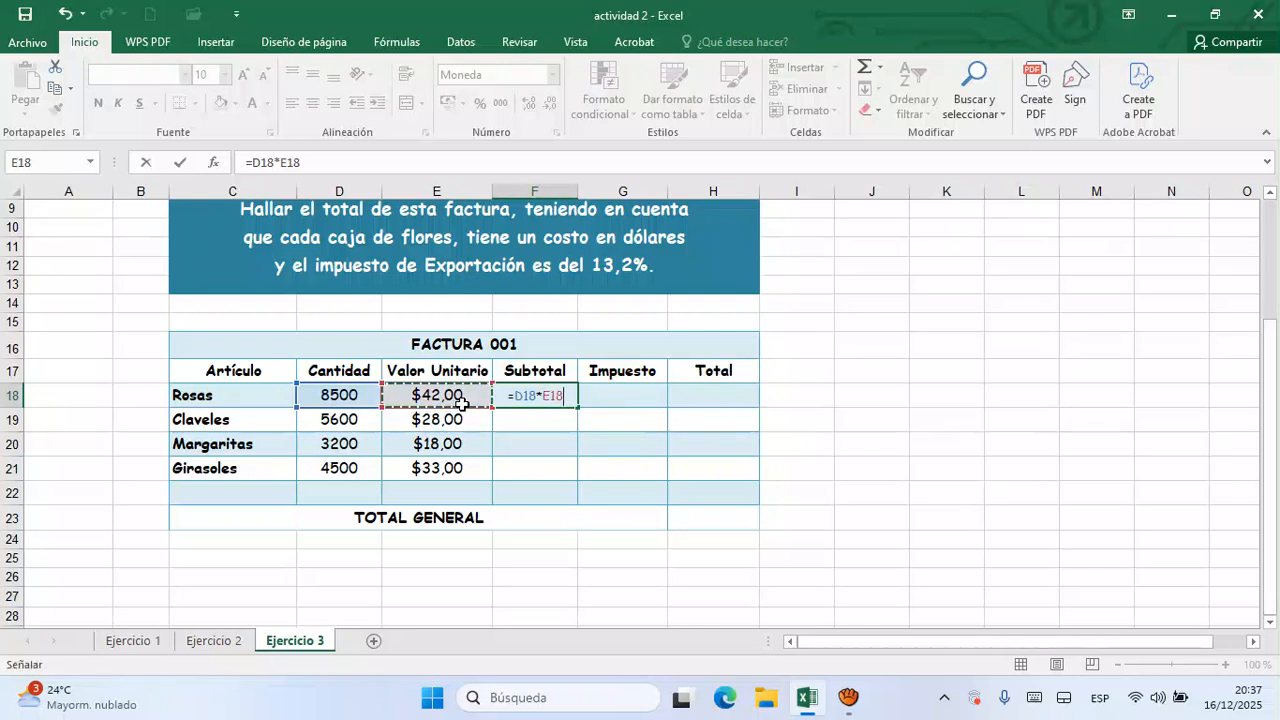
{"action": "key", "text": "Return"}
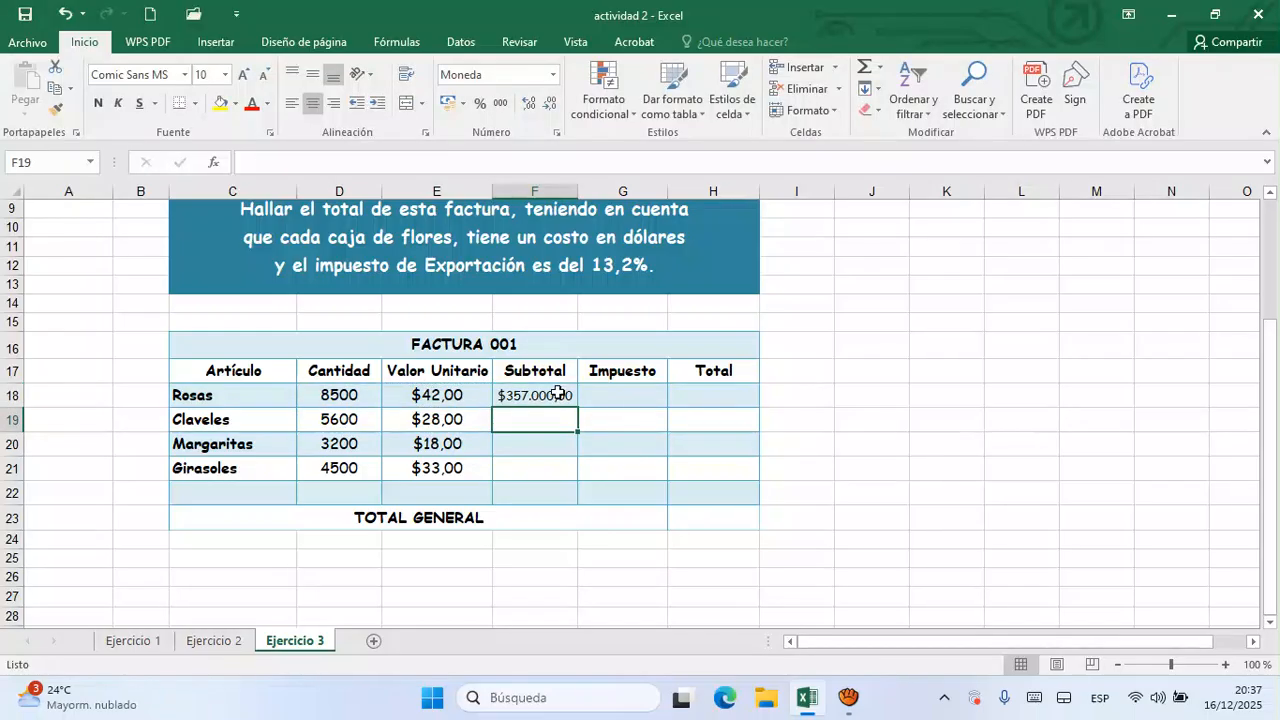
{"action": "left_click", "coordinate": [557, 393]}
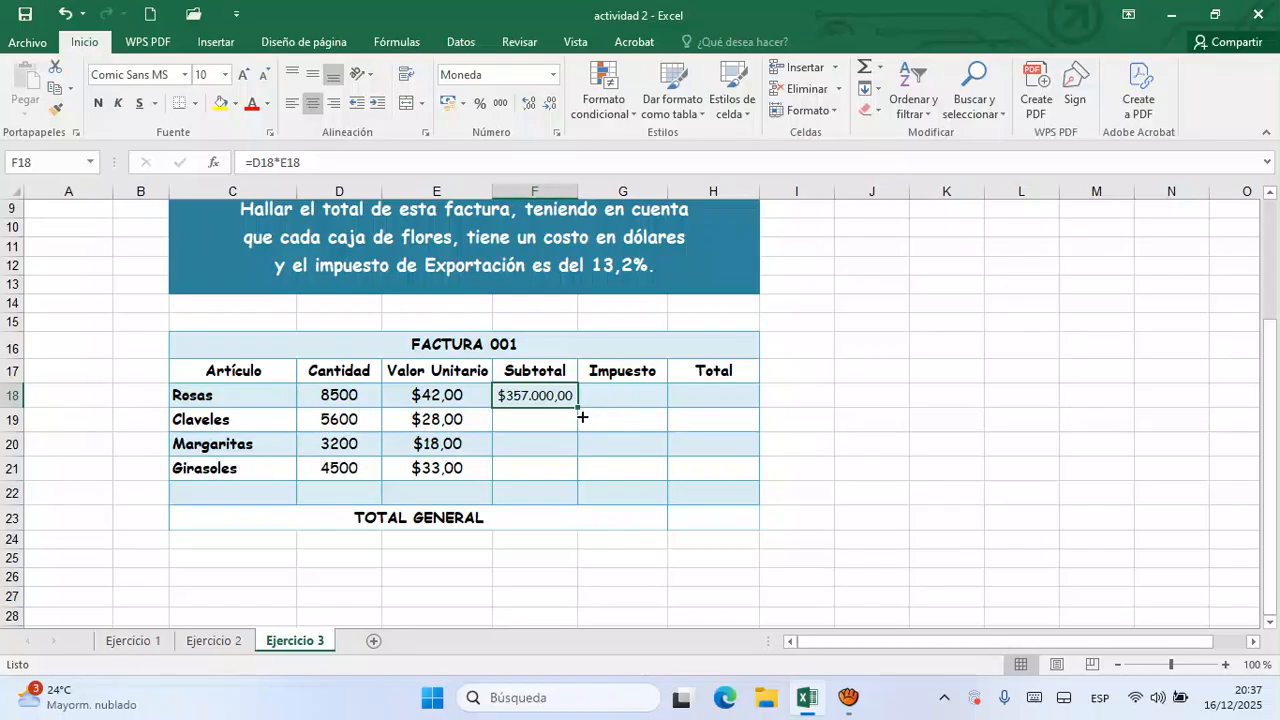
{"action": "left_click_drag", "start_coordinate": [582, 417], "coordinate": [575, 488]}
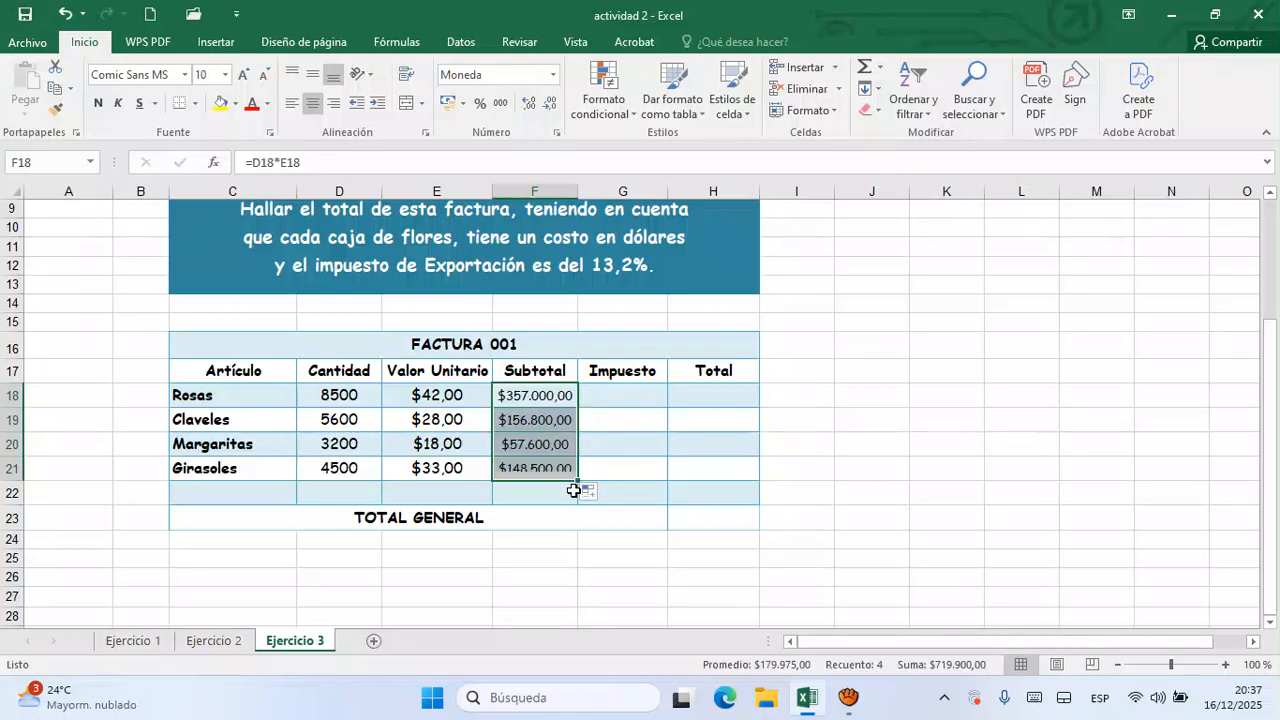
- Calculate the Impuesto in G18 with the formula =F18*13,2% and fill it down to G21
{"action": "left_click", "coordinate": [652, 404]}
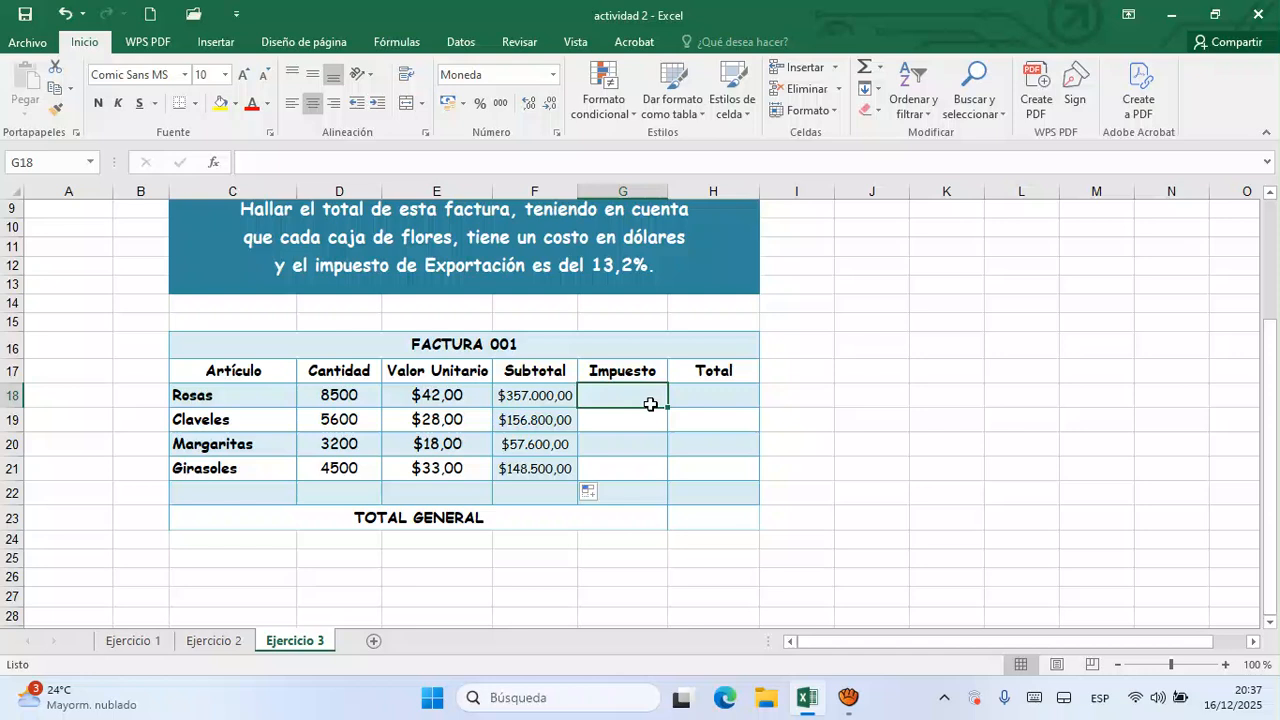
{"action": "type", "text": "="}
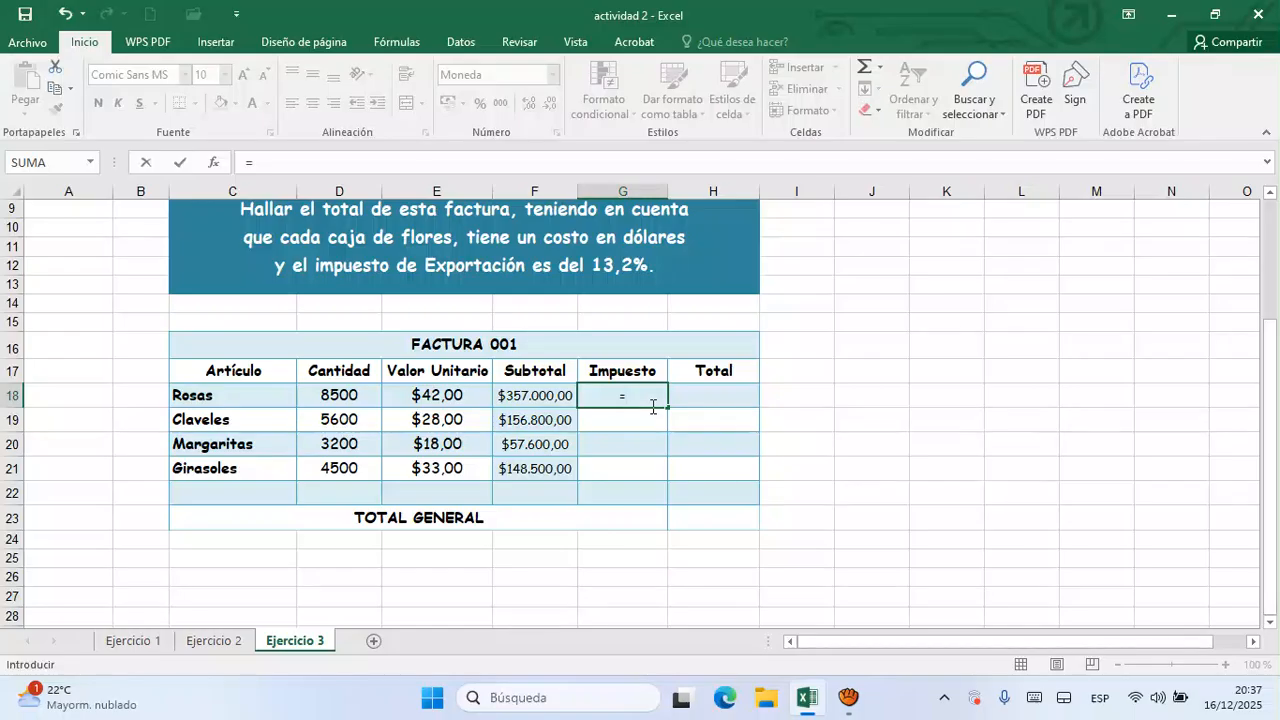
{"action": "left_click", "coordinate": [552, 406]}
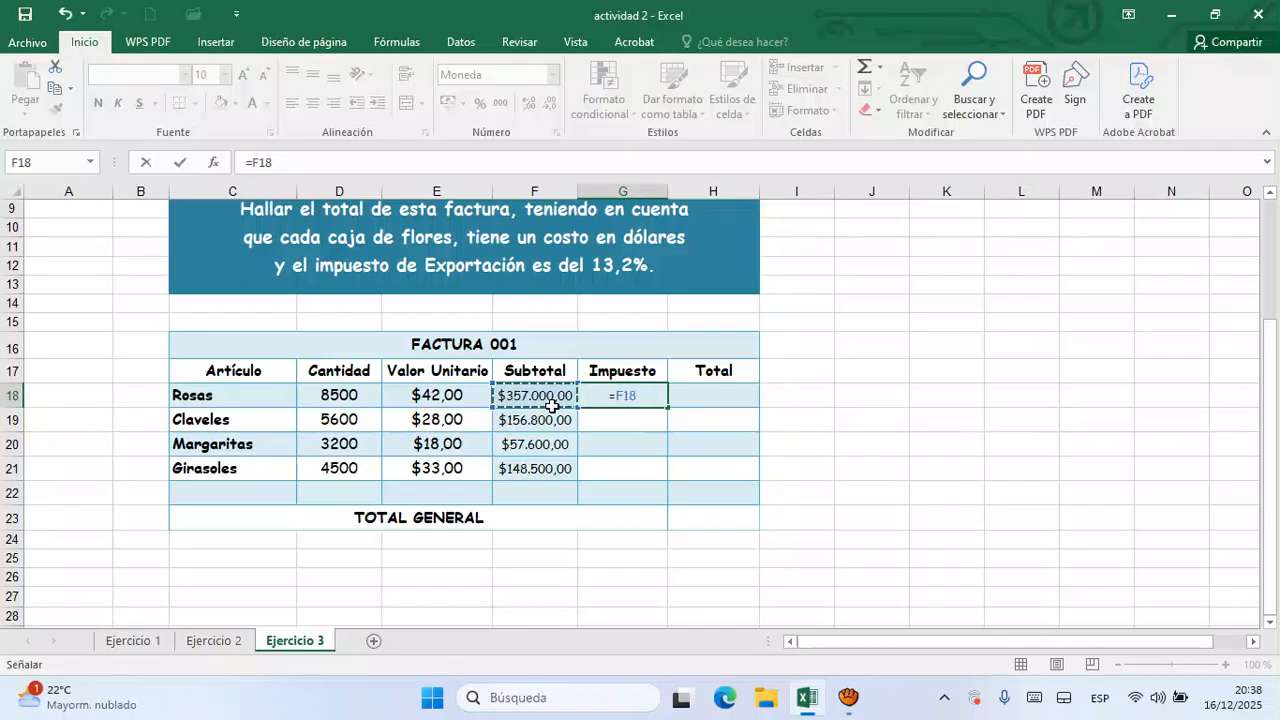
{"action": "type", "text": "*13,2"}
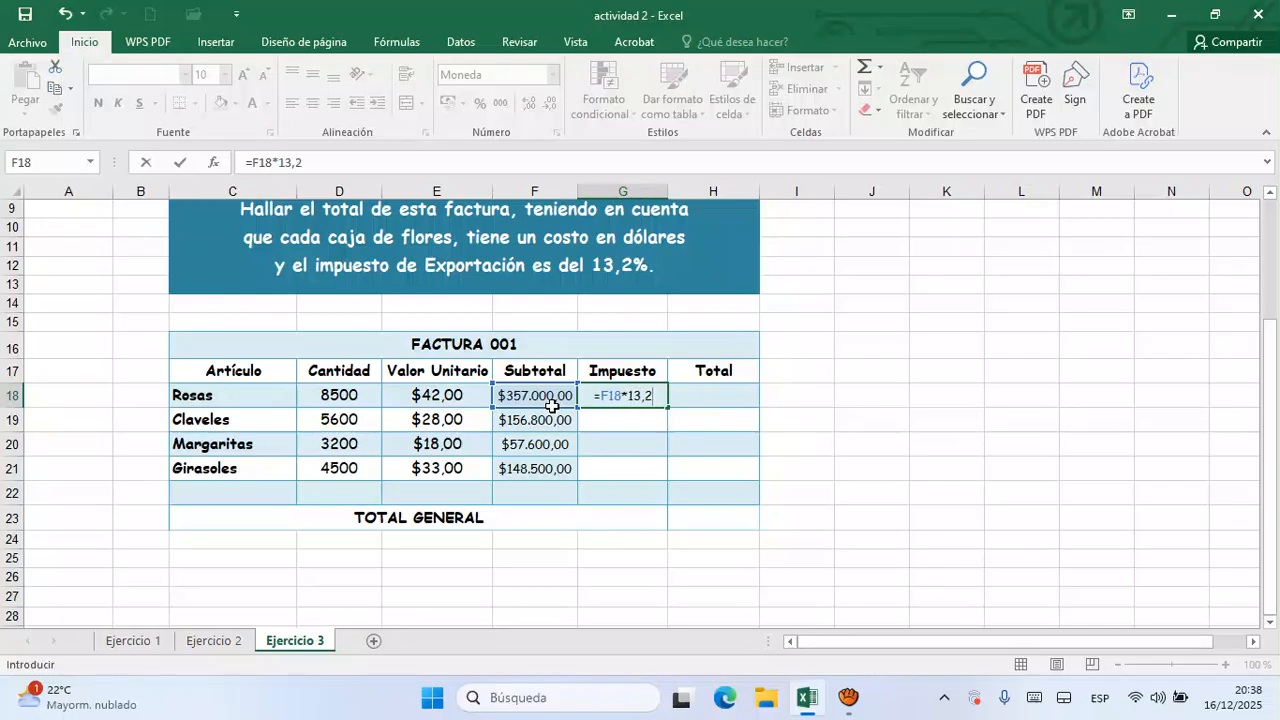
{"action": "type", "text": "%"}
{"action": "key", "text": "Return"}
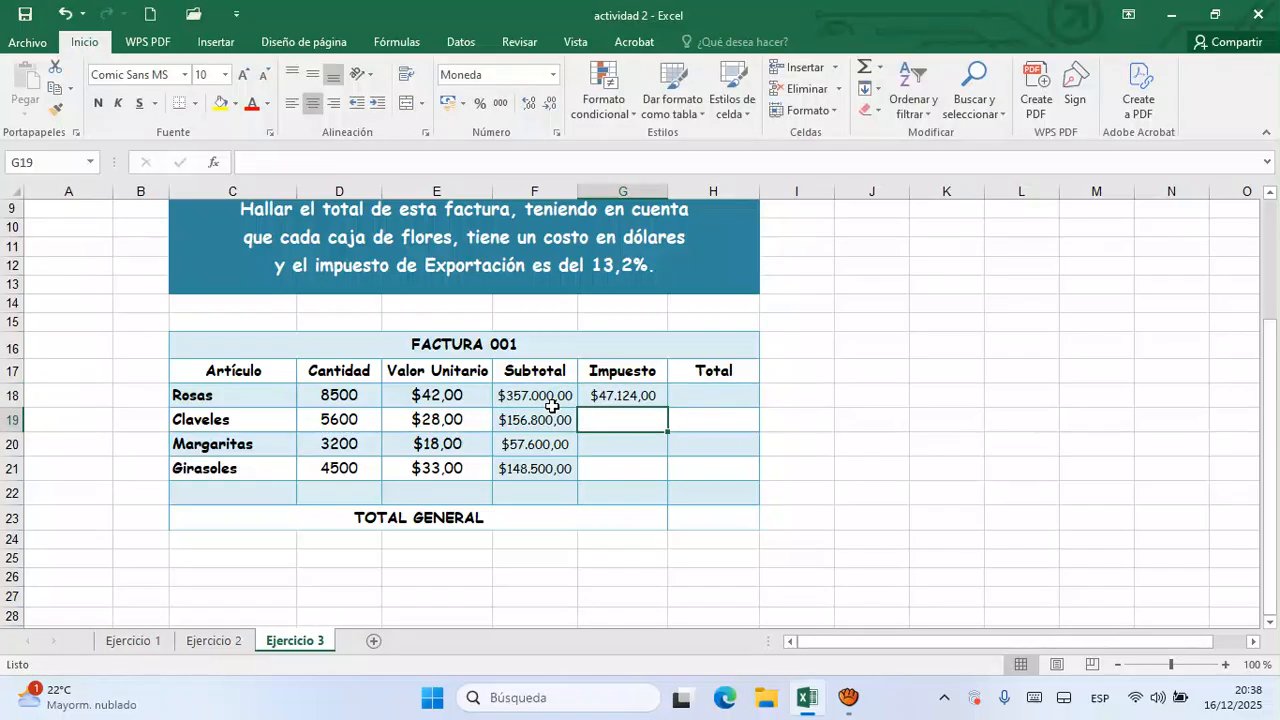
{"action": "left_click", "coordinate": [651, 400]}
{"action": "left_click_drag", "start_coordinate": [671, 414], "coordinate": [667, 479]}
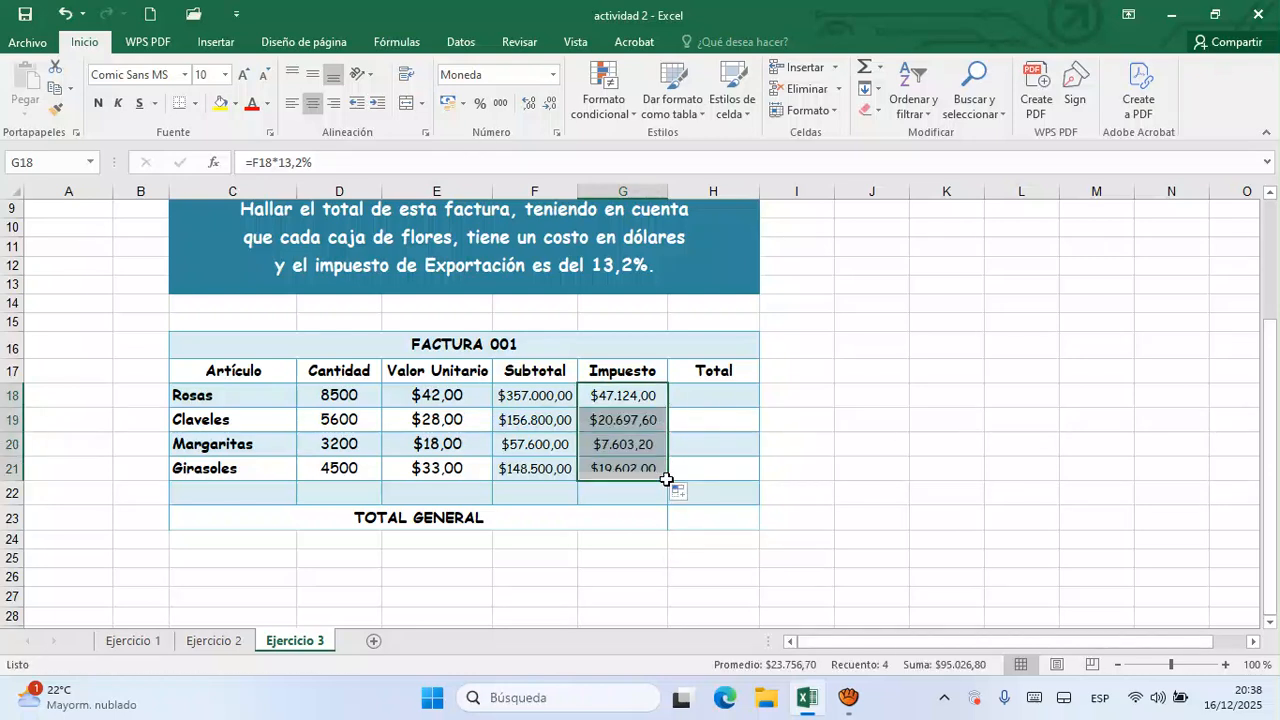
- Calculate the Total in H18 with the formula =F18+G18 and fill it down to H21
{"action": "left_click", "coordinate": [731, 402]}
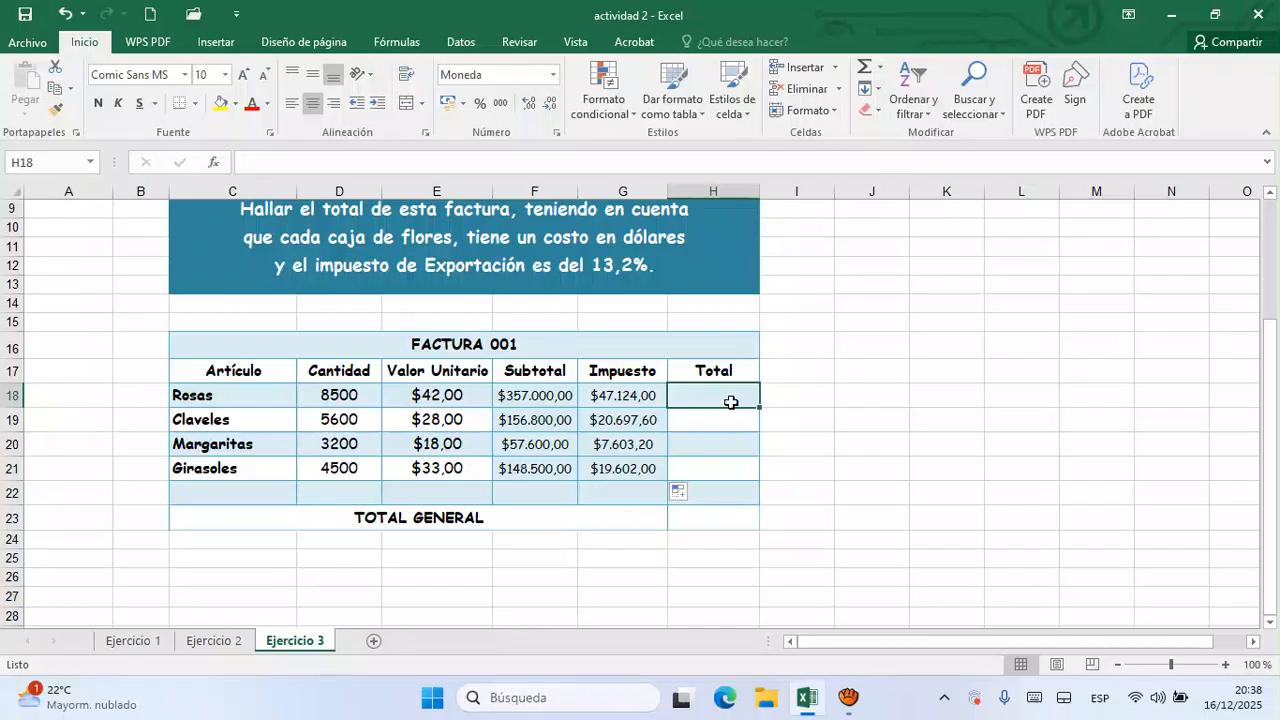
{"action": "type", "text": "="}
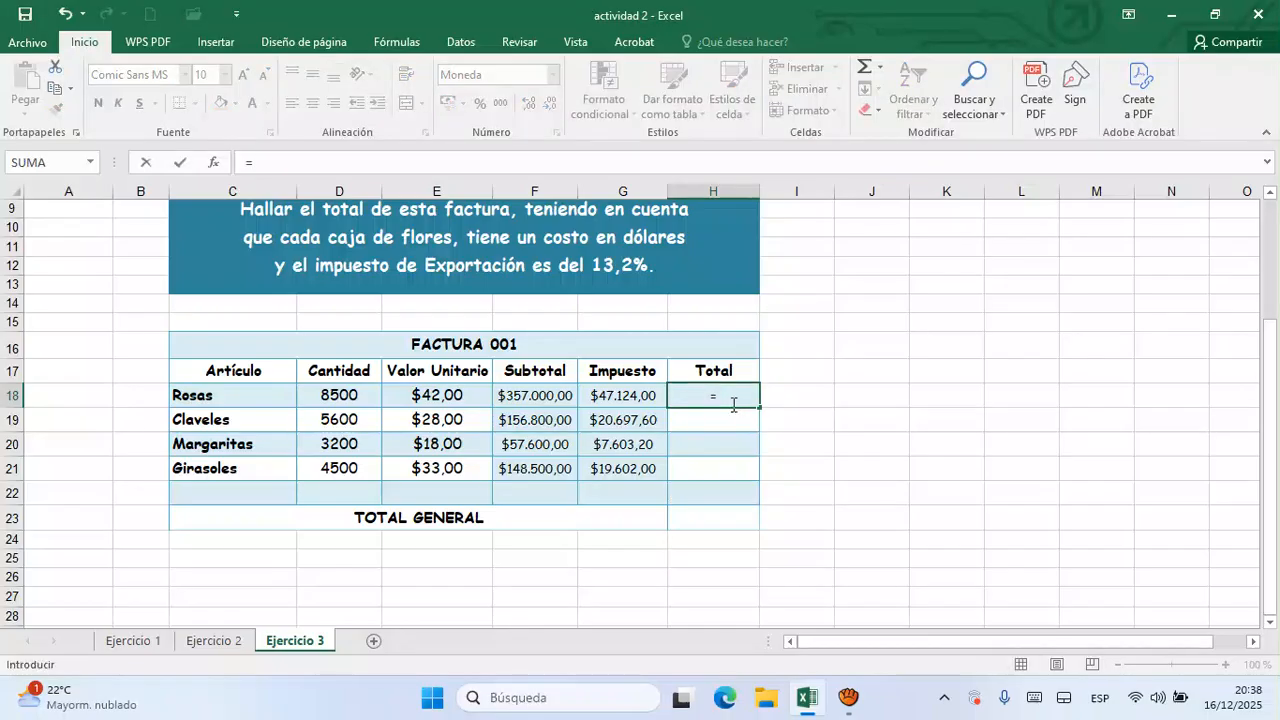
{"action": "left_click", "coordinate": [548, 403]}
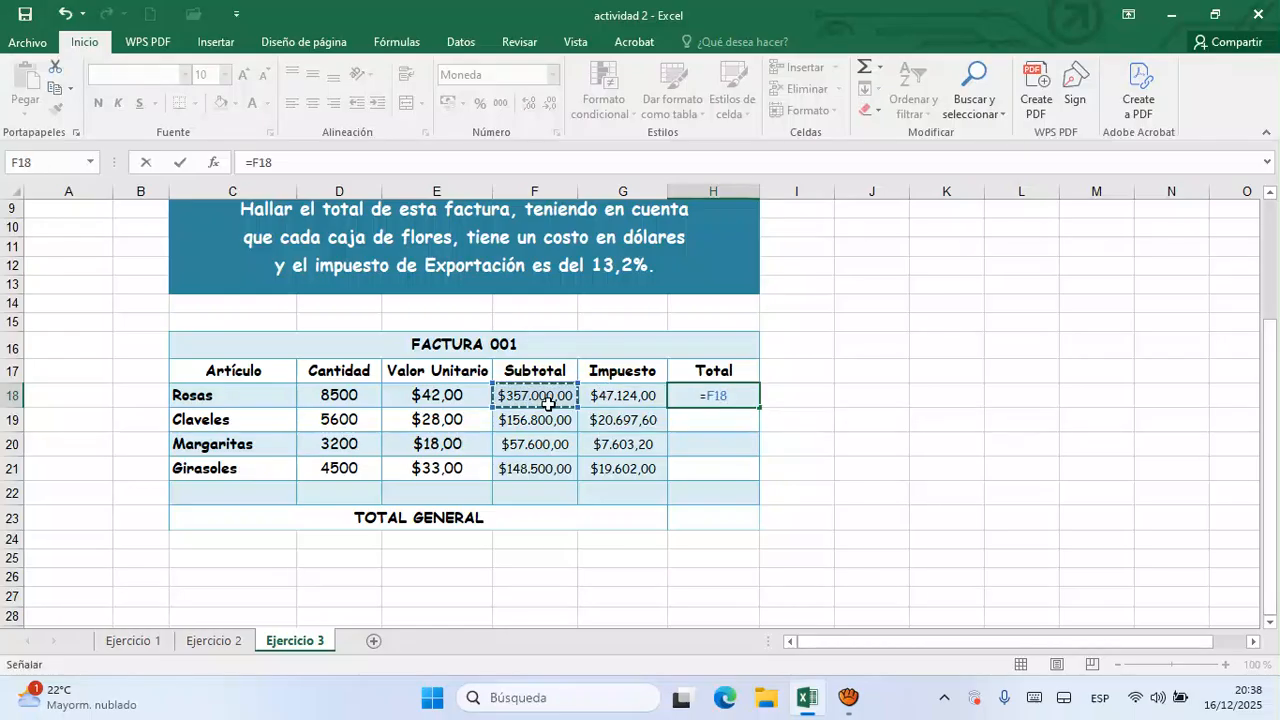
{"action": "type", "text": "+"}
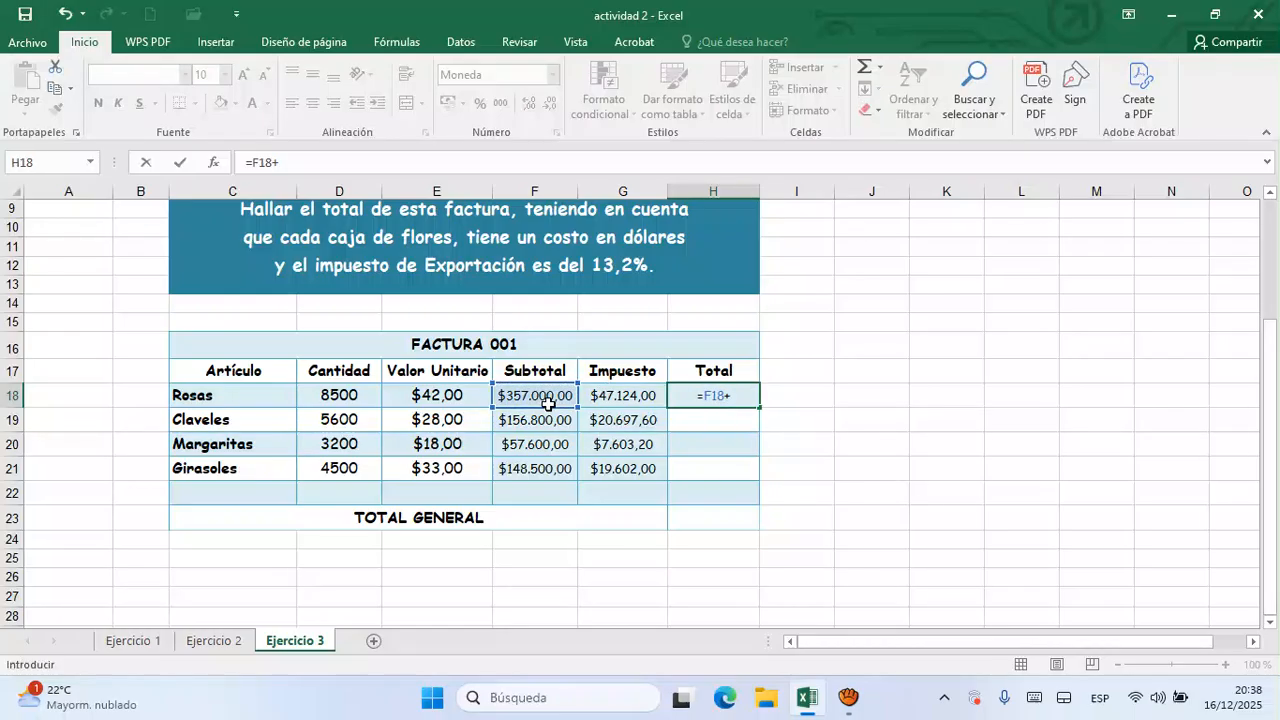
{"action": "left_click", "coordinate": [640, 398]}
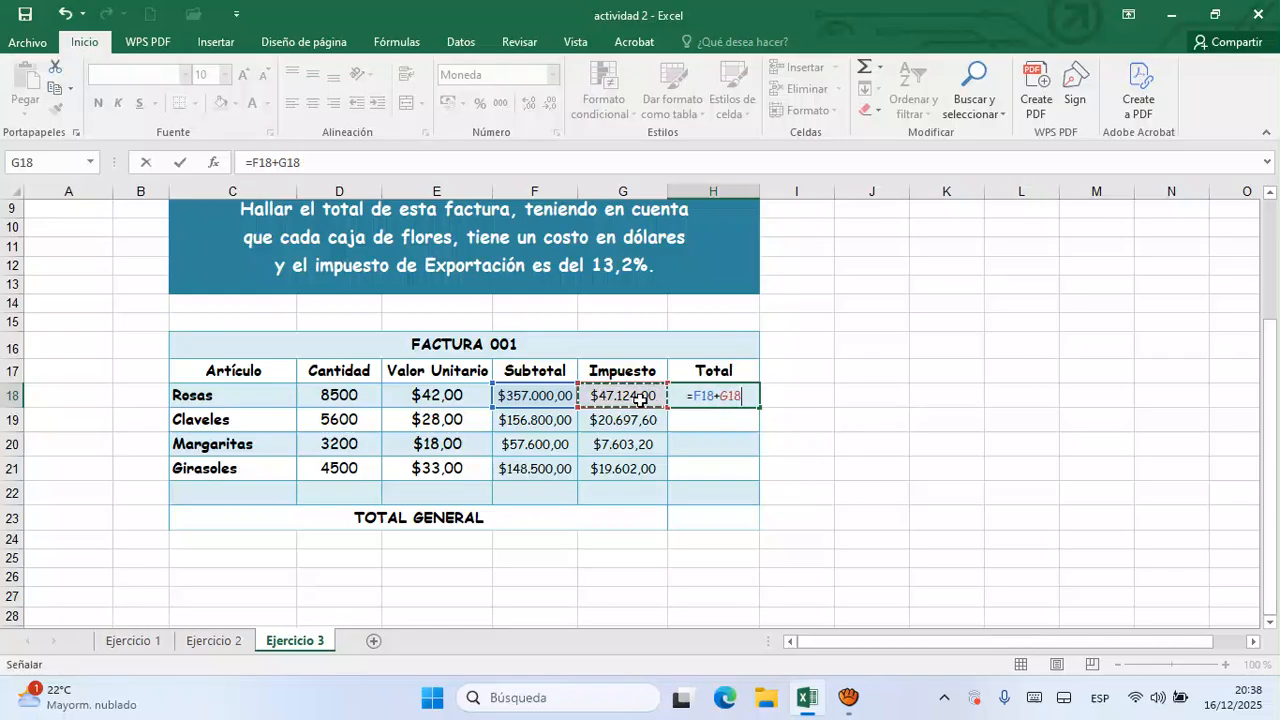
{"action": "key", "text": "Return"}
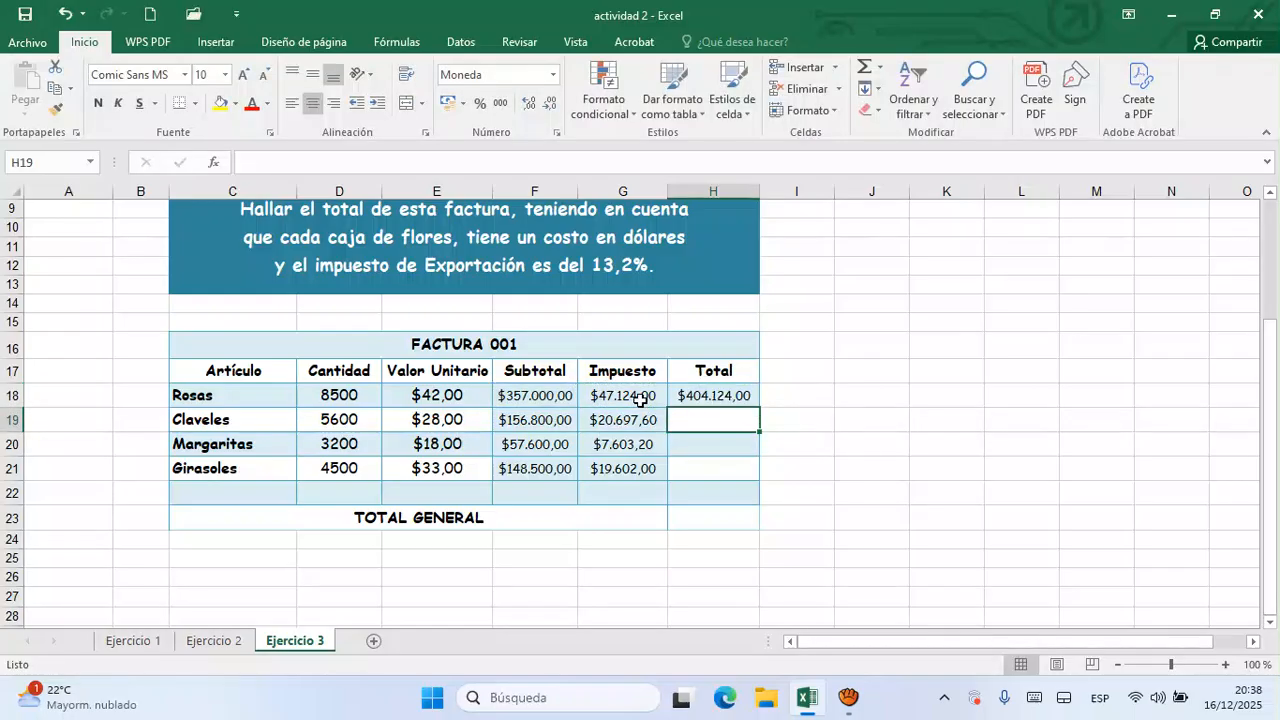
{"action": "left_click", "coordinate": [753, 397]}
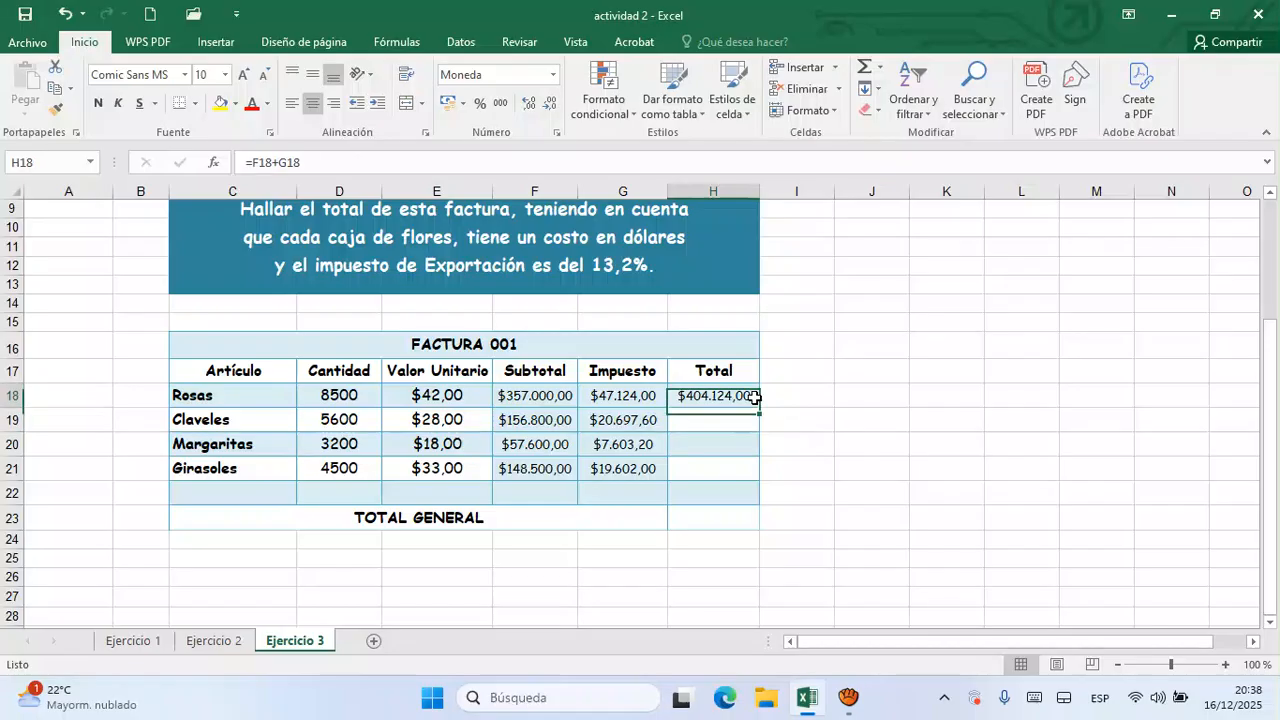
{"action": "left_click_drag", "start_coordinate": [764, 415], "coordinate": [760, 482]}
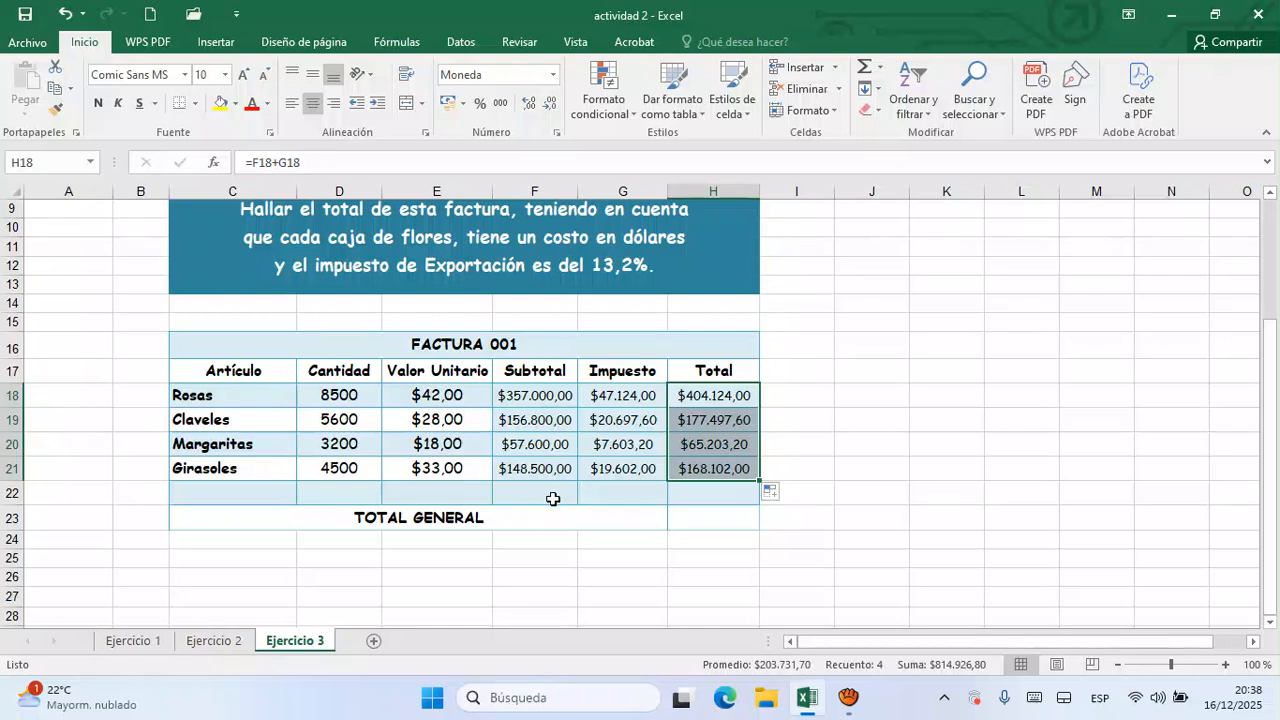
- Add up the Subtotal column in F22 with the AutoSum formula =SUMA(F18:F21)
{"action": "left_click", "coordinate": [531, 523]}
{"action": "left_click_drag", "start_coordinate": [534, 512], "coordinate": [540, 498]}
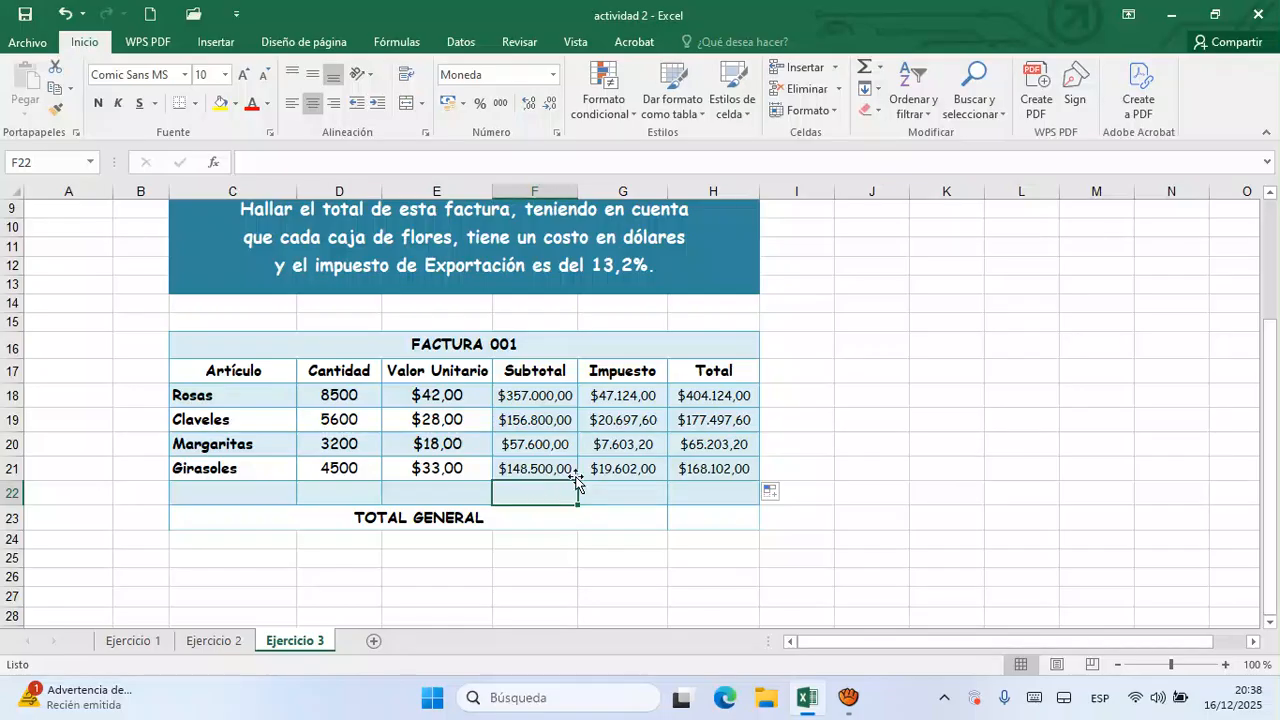
{"action": "left_click", "coordinate": [880, 68]}
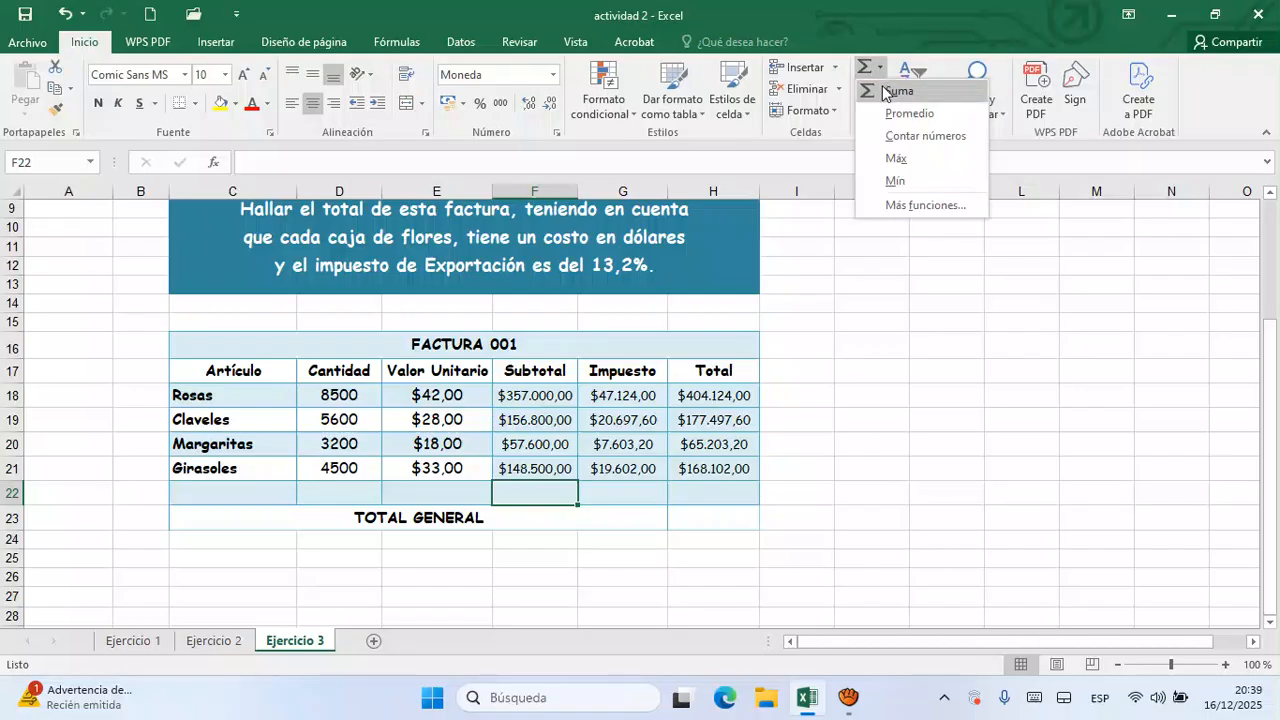
{"action": "left_click", "coordinate": [882, 88]}
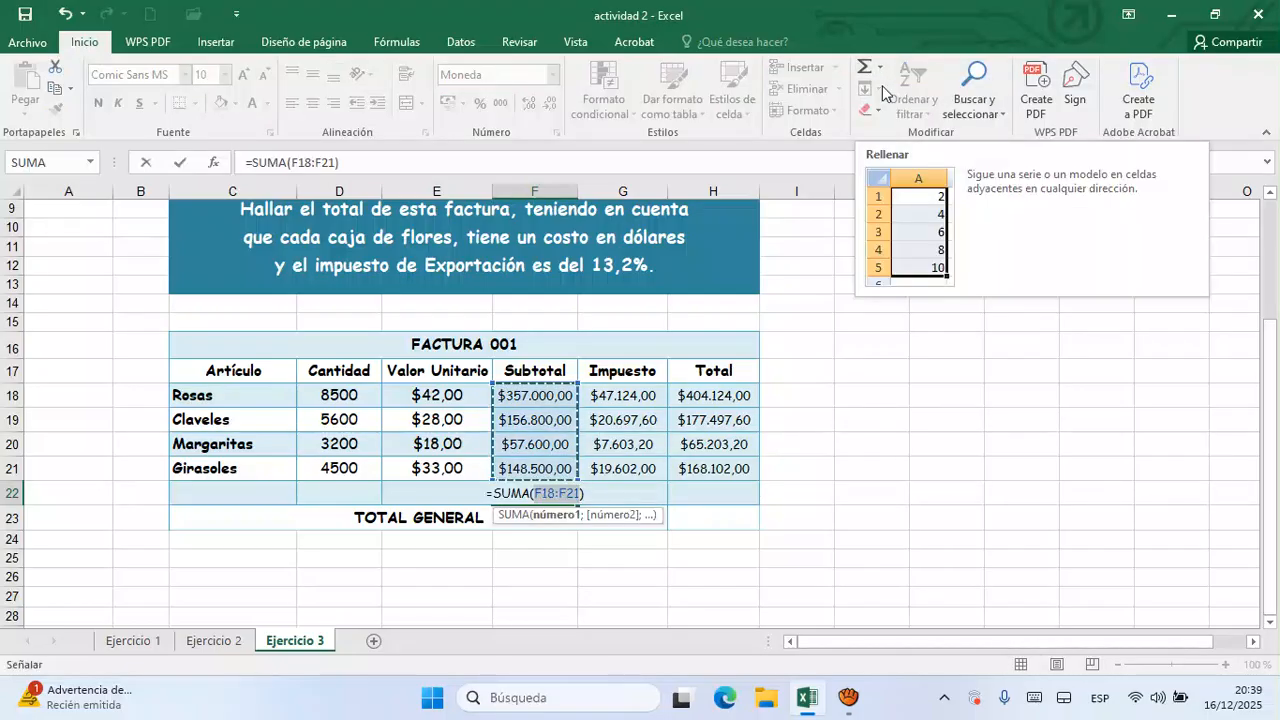
{"action": "key", "text": "Return"}
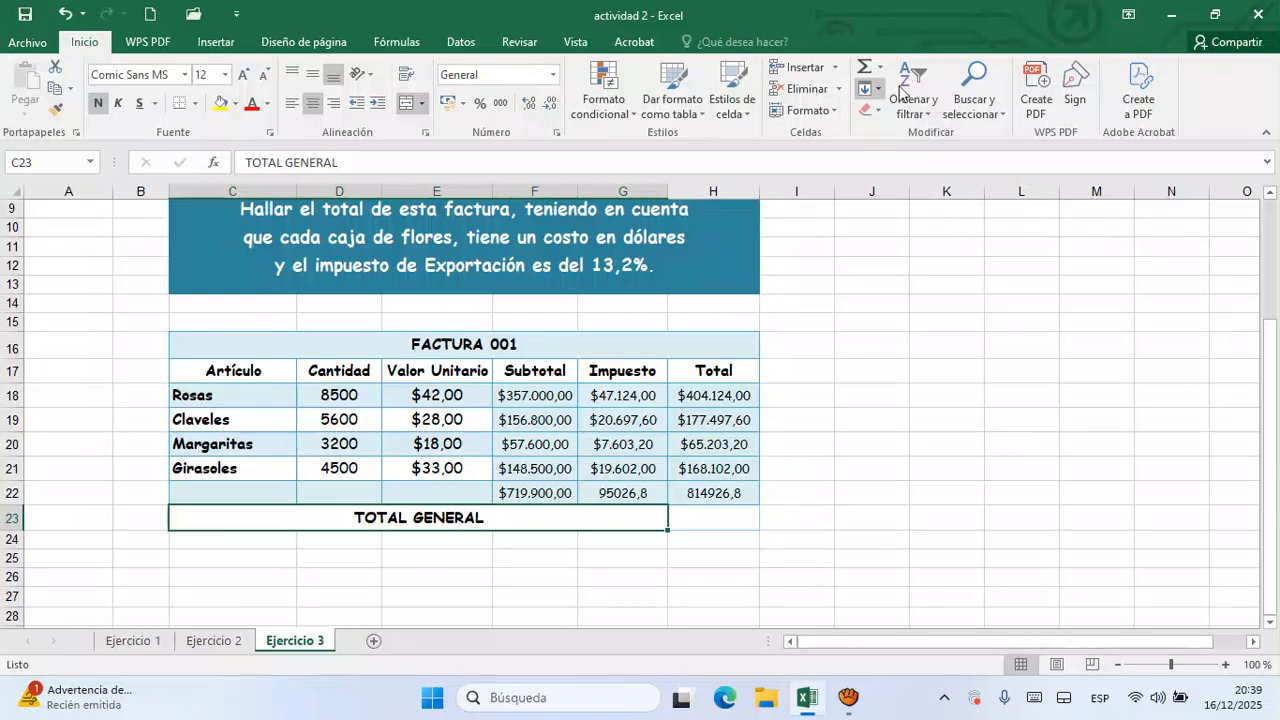
{"action": "left_click", "coordinate": [737, 604]}
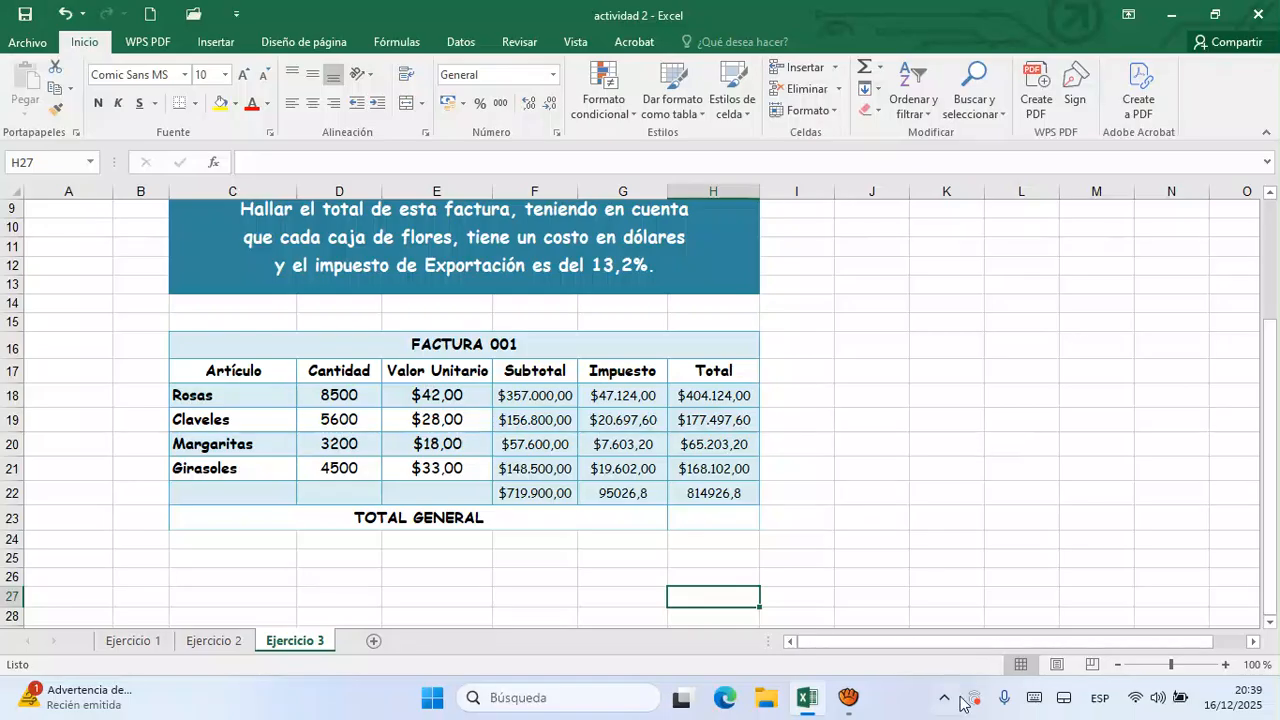
{"action": "left_click", "coordinate": [850, 697]}
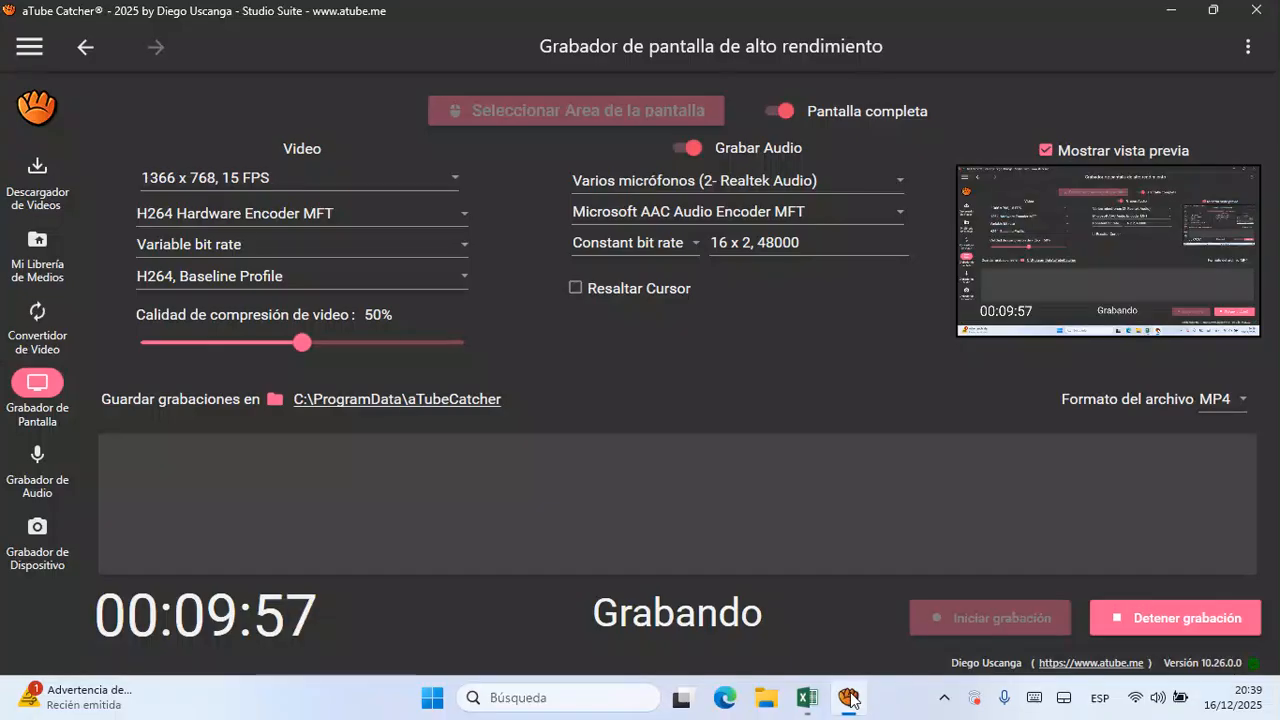